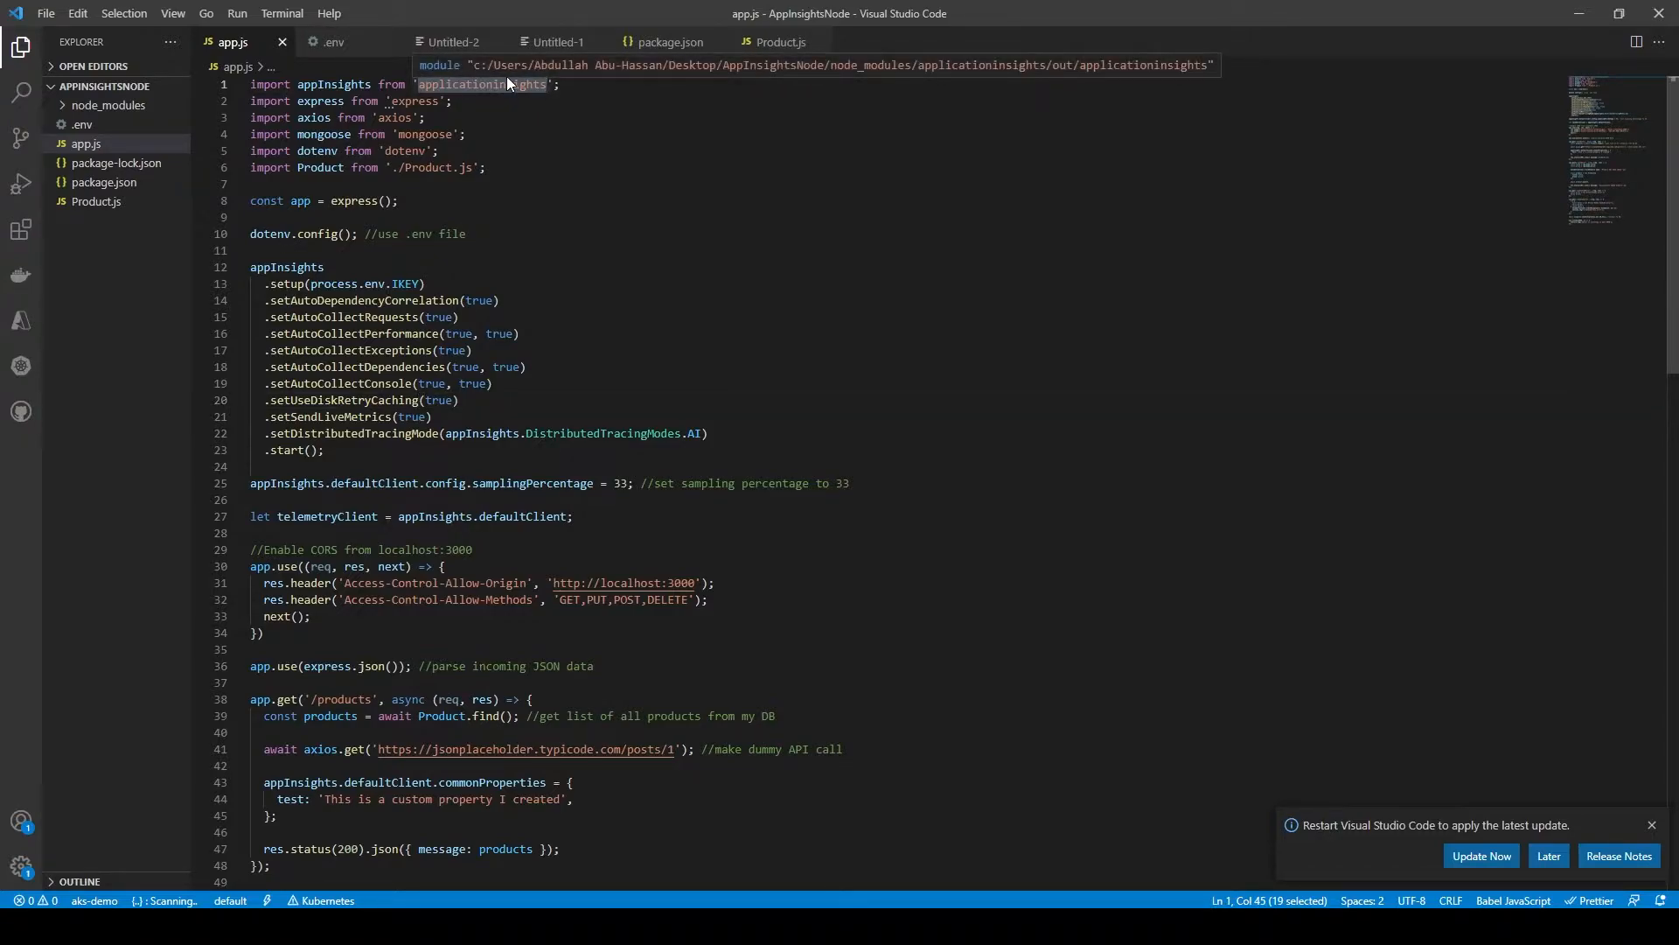
# - Examine the applicationinsights import and its appInsights identifier at the start of app.js
pyautogui.press('Down')
pyautogui.press('Down')
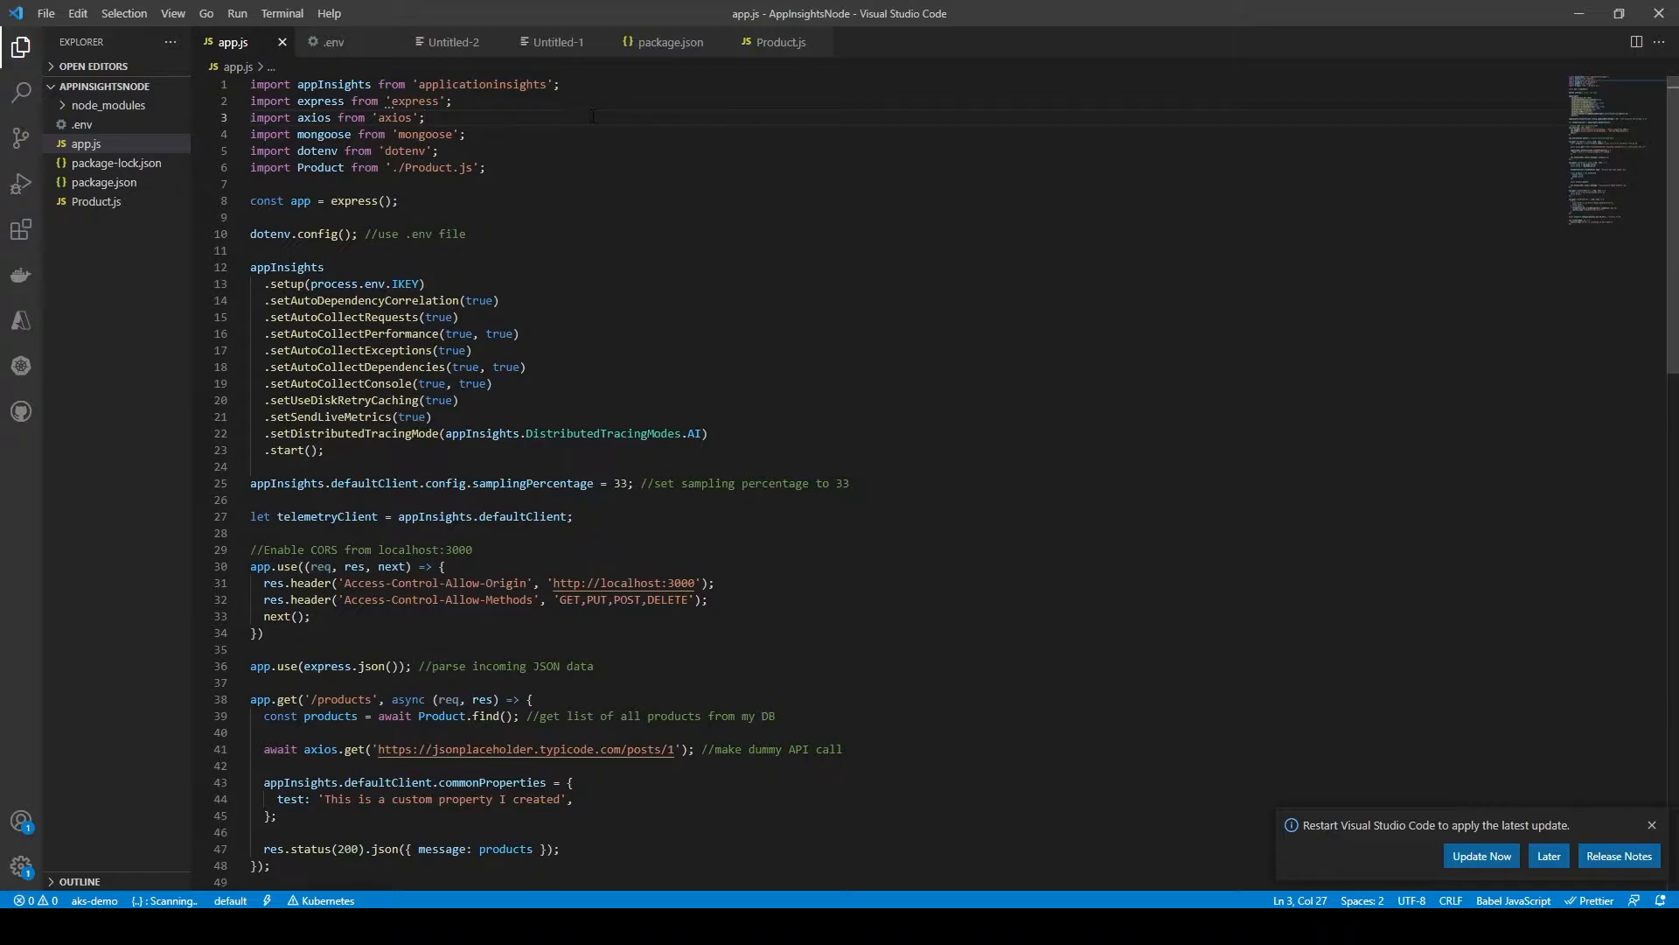
pyautogui.moveTo(544, 84)
pyautogui.moveTo(588, 88); pyautogui.dragTo(324, 84)
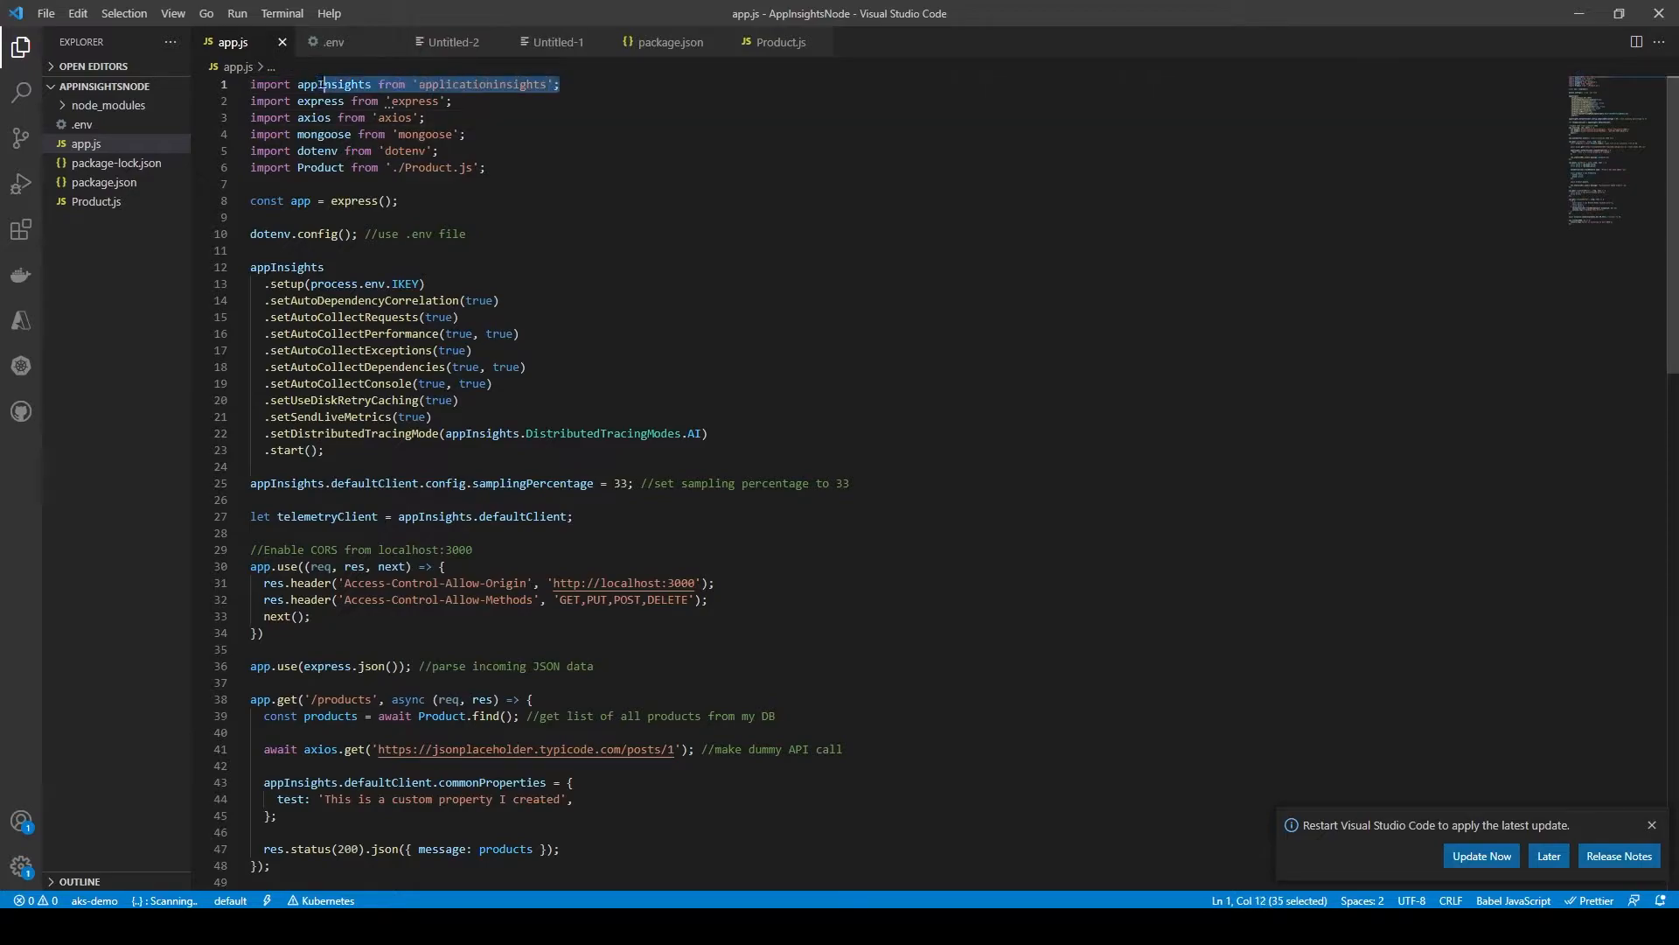
pyautogui.click(472, 118)
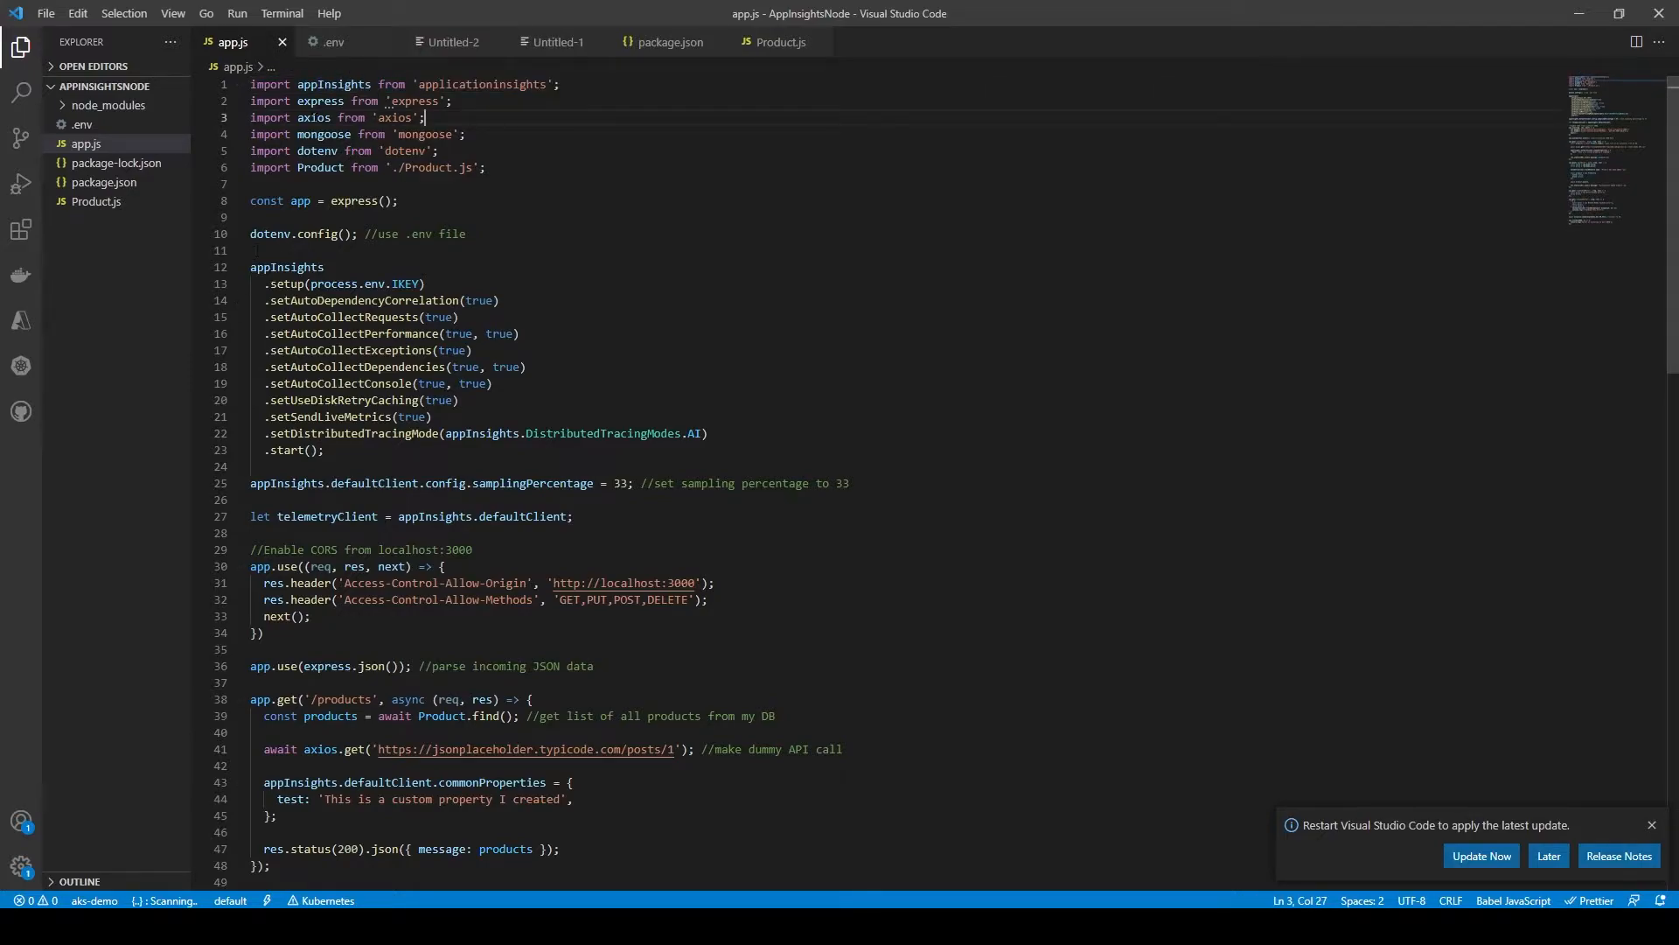
pyautogui.click(323, 84)
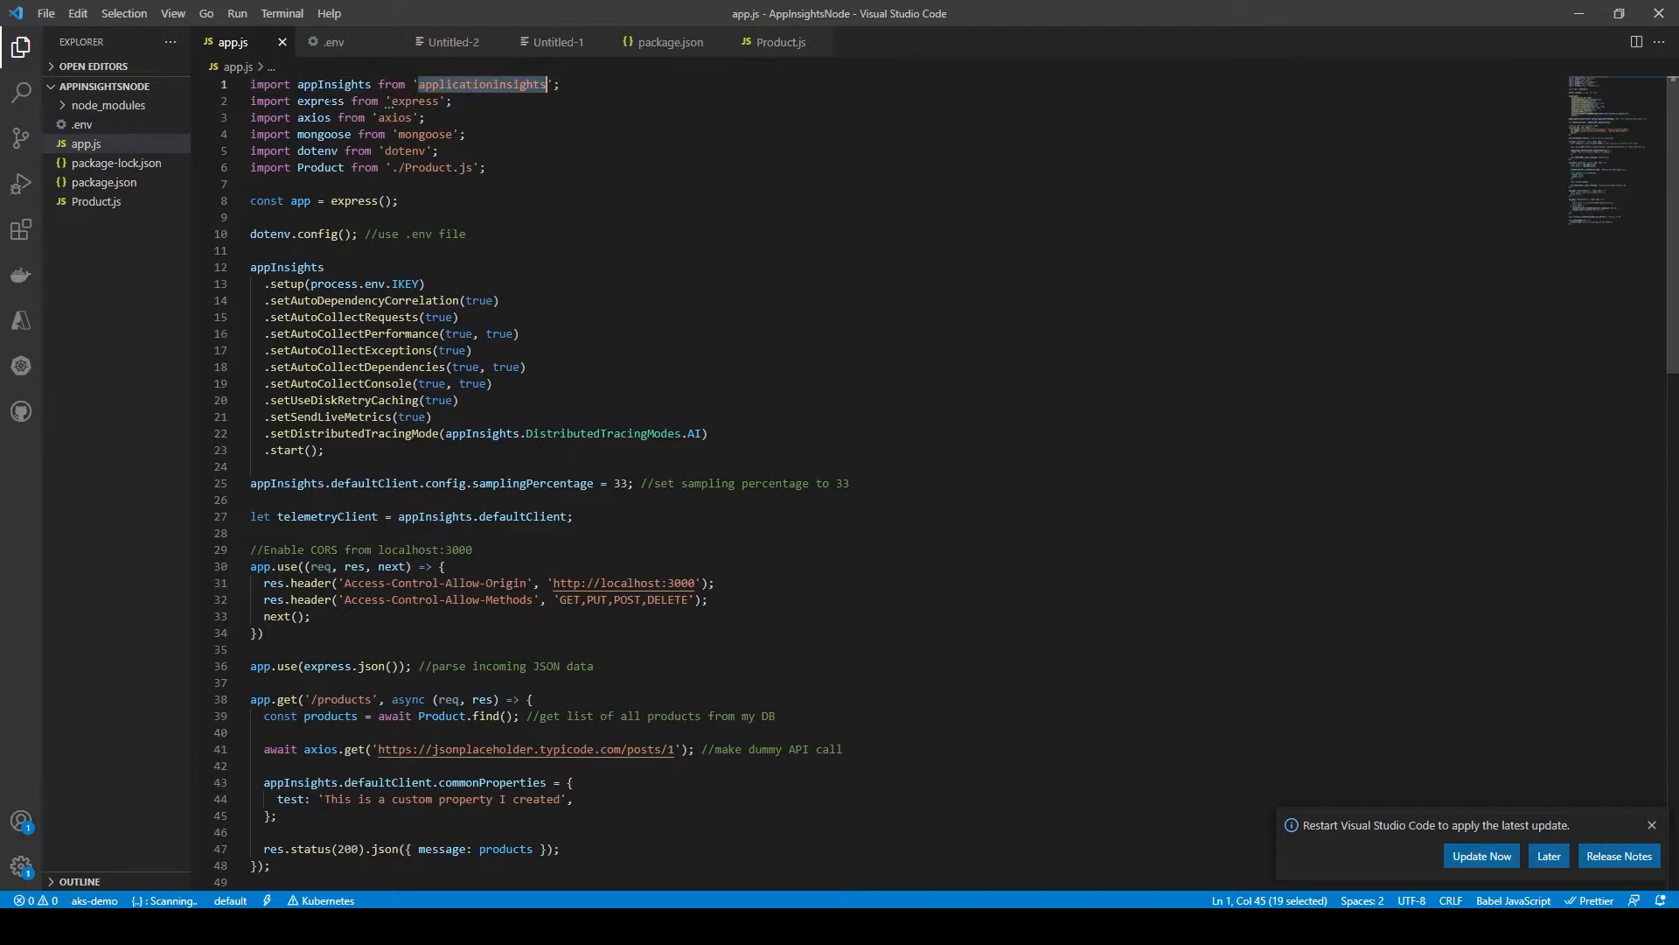
pyautogui.doubleClick(323, 84)
# - Examine the appInsights setup call and the process.env.IKEY argument passed to it
pyautogui.click(304, 267)
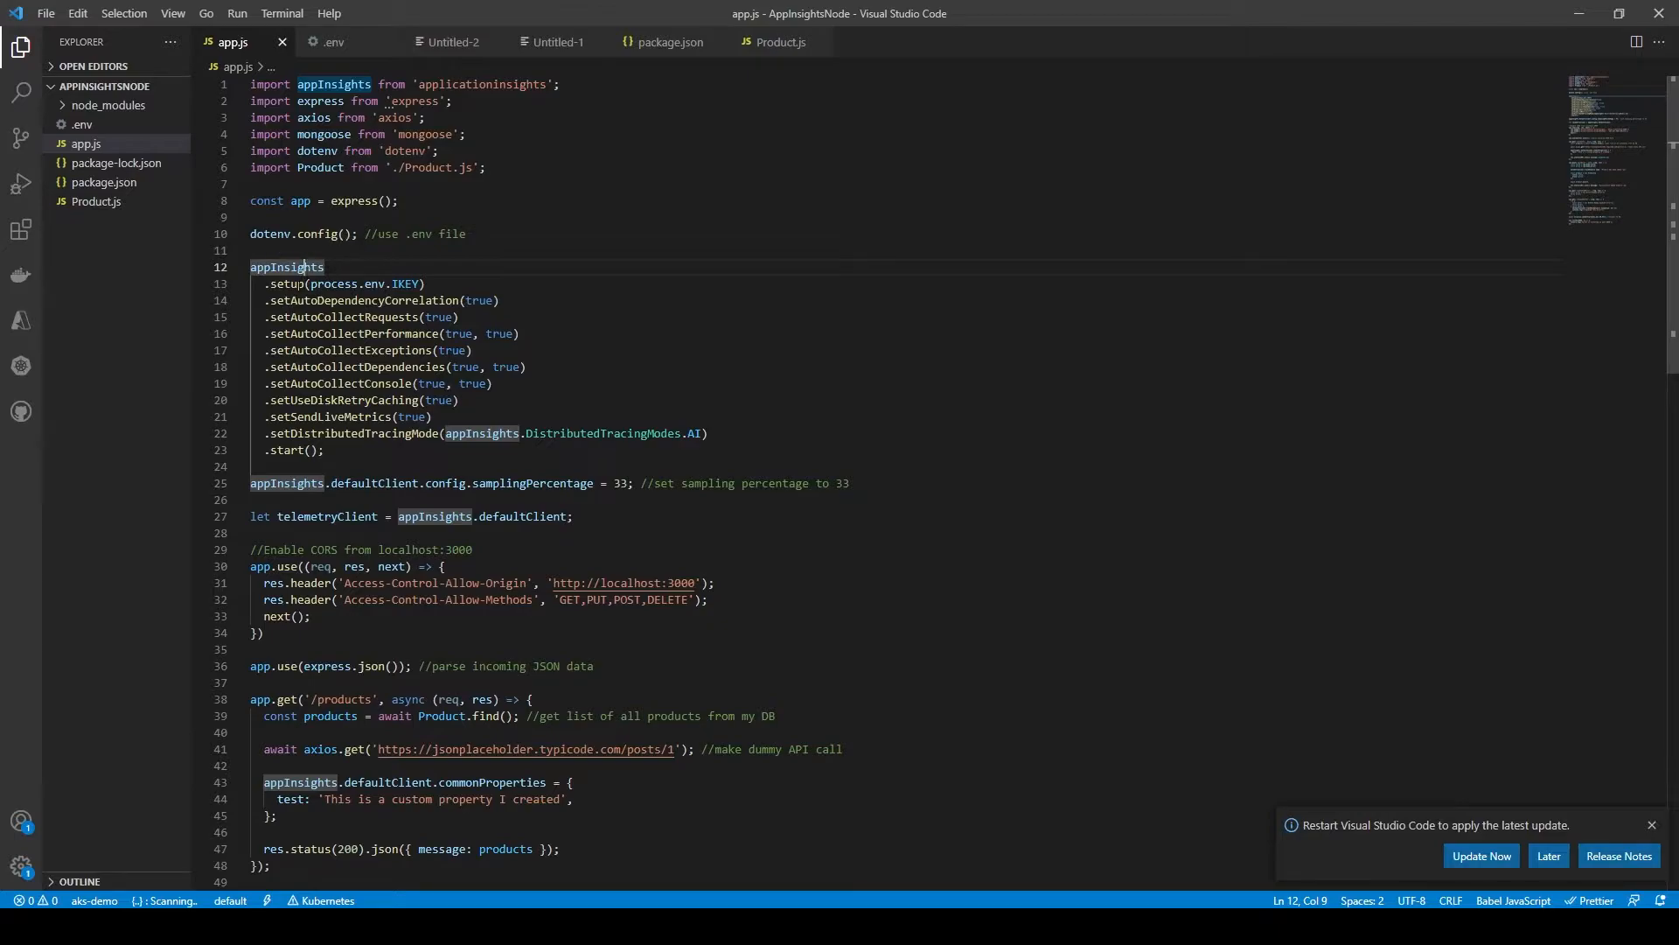
pyautogui.moveTo(301, 284)
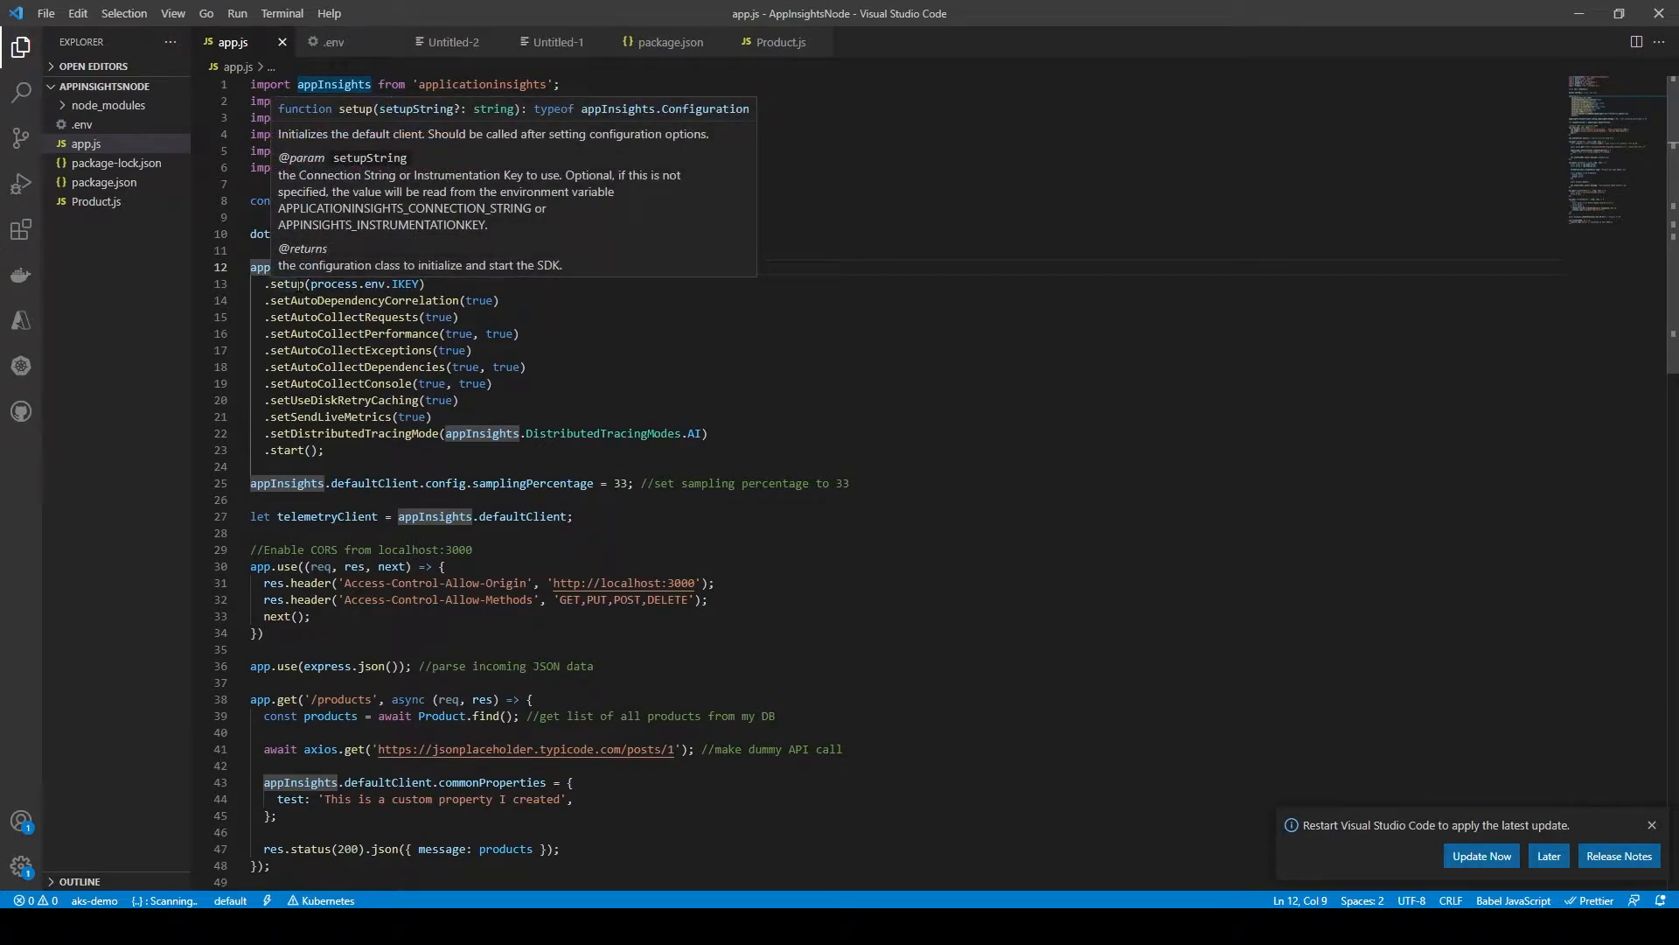
pyautogui.click(290, 284)
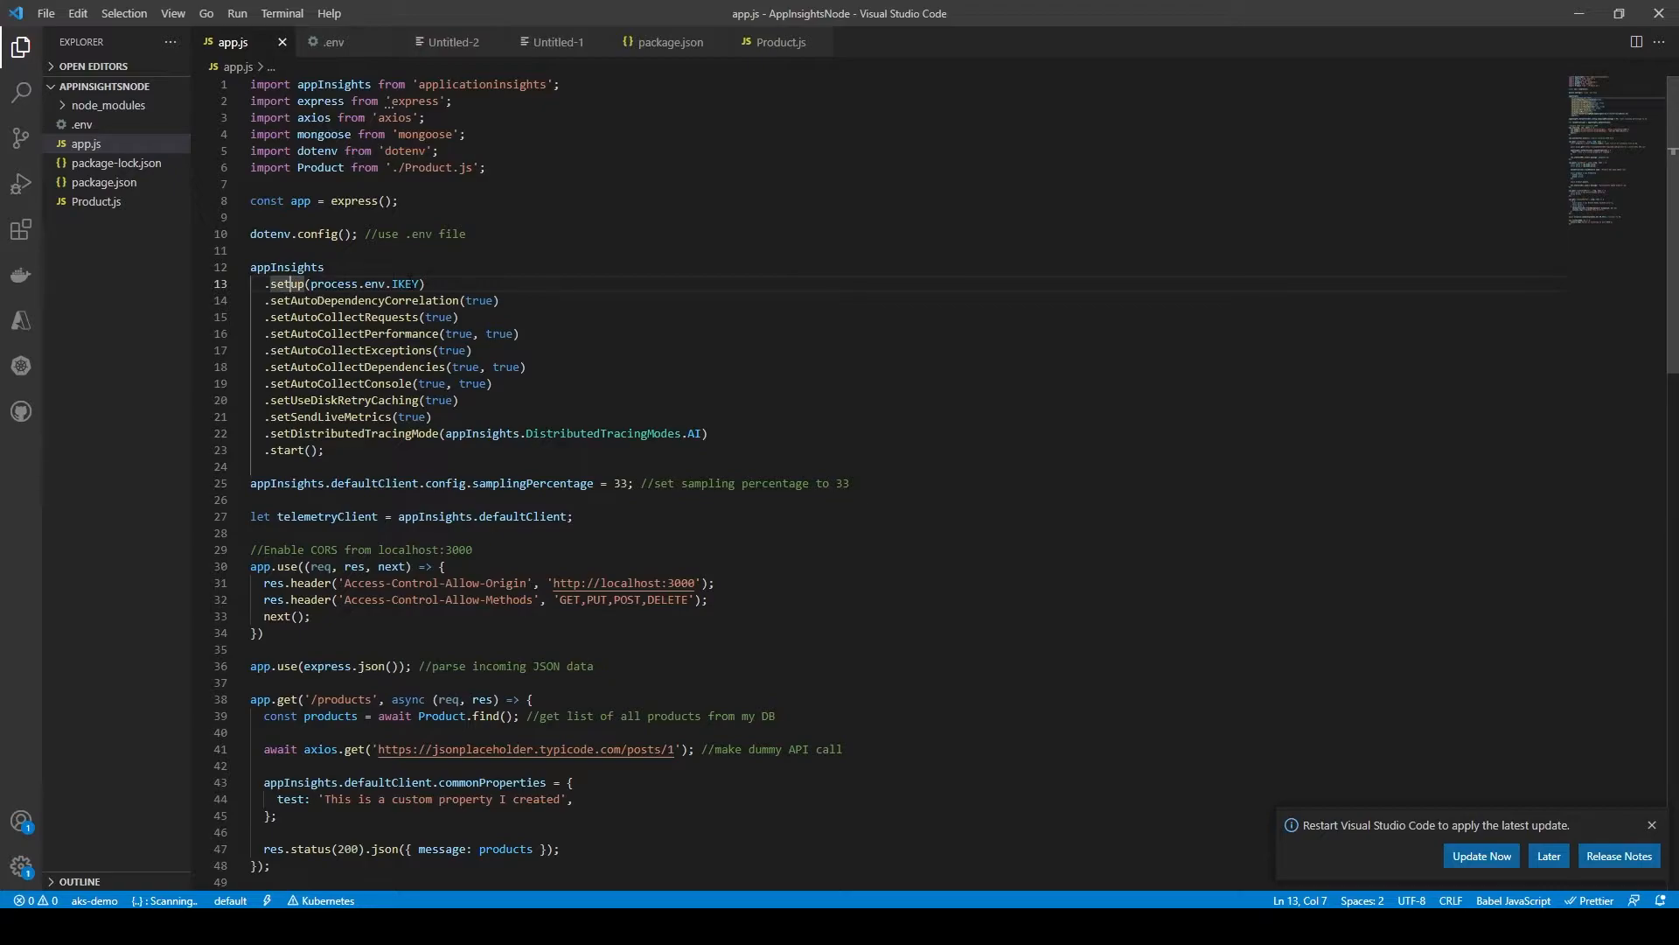
pyautogui.moveTo(423, 284); pyautogui.dragTo(317, 287)
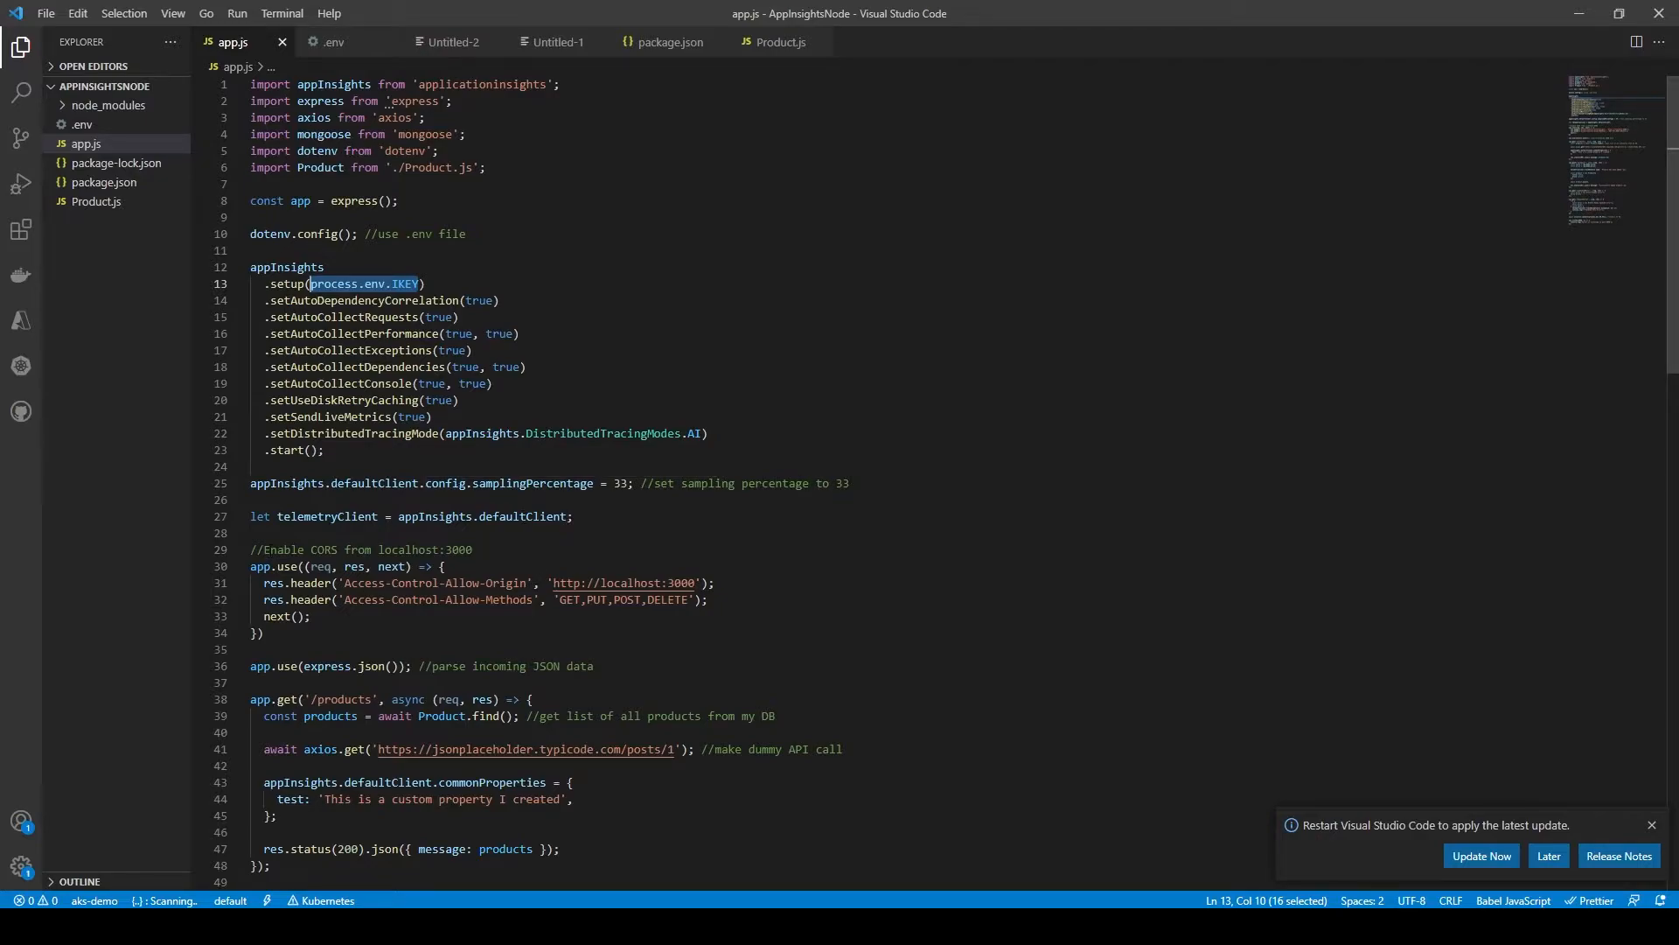
# - Examine the GET /products handler, including the product query, the dummy axios call, the common properties and the JSON response
pyautogui.scroll(-2, 356, 555)
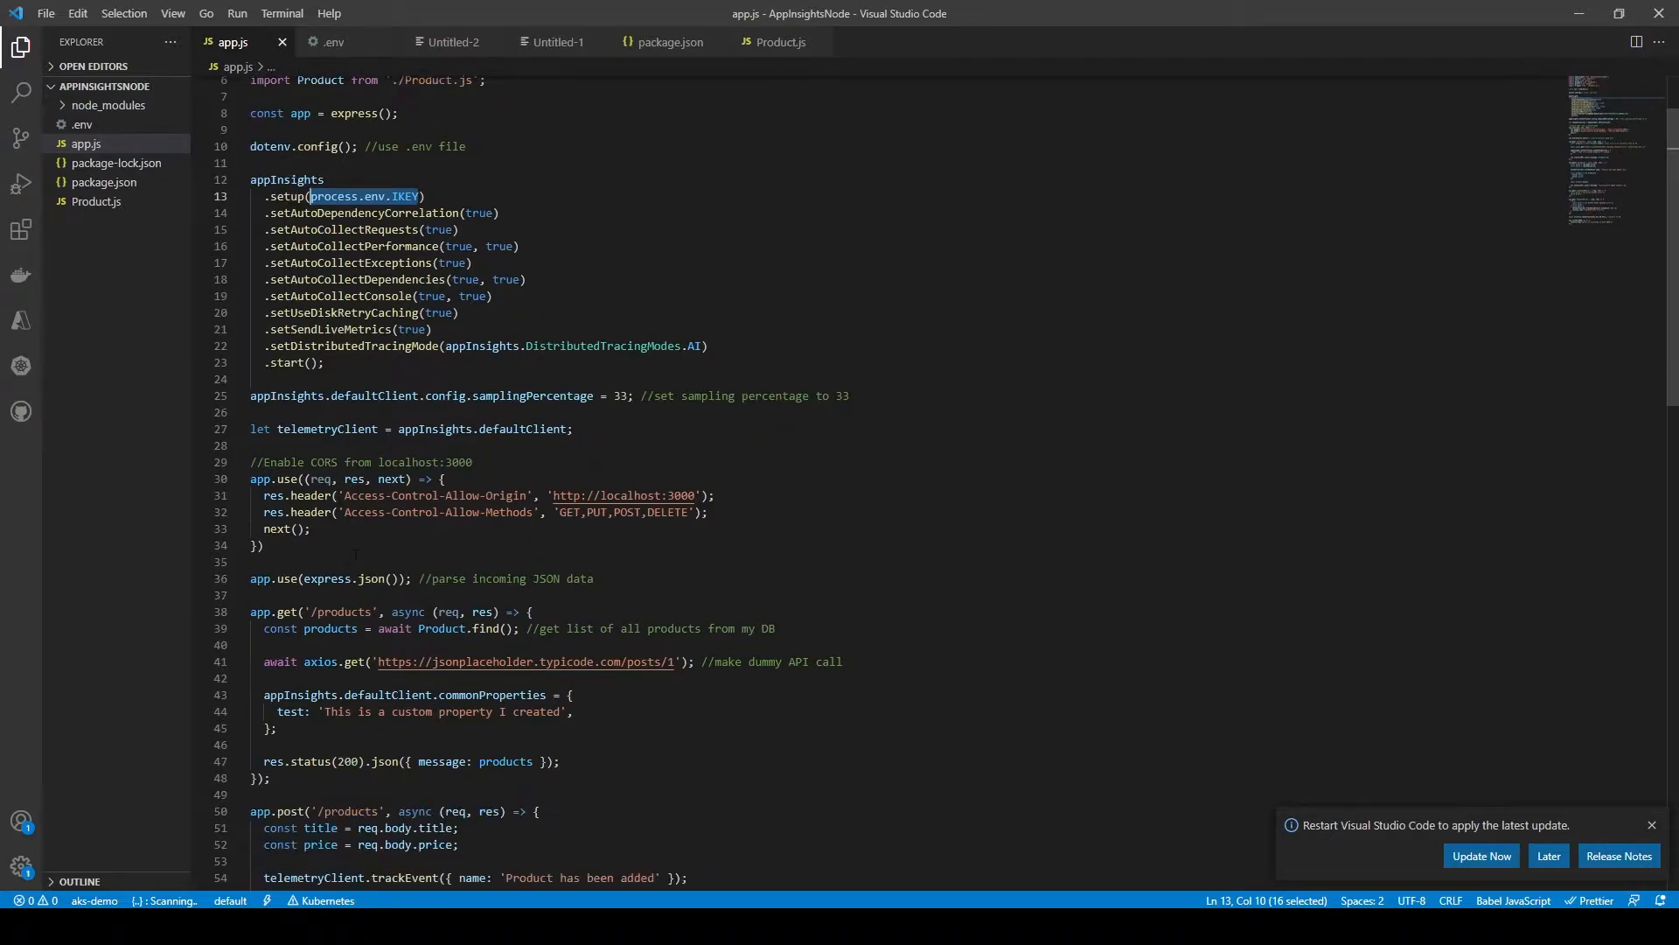
pyautogui.moveTo(311, 611); pyautogui.dragTo(372, 612)
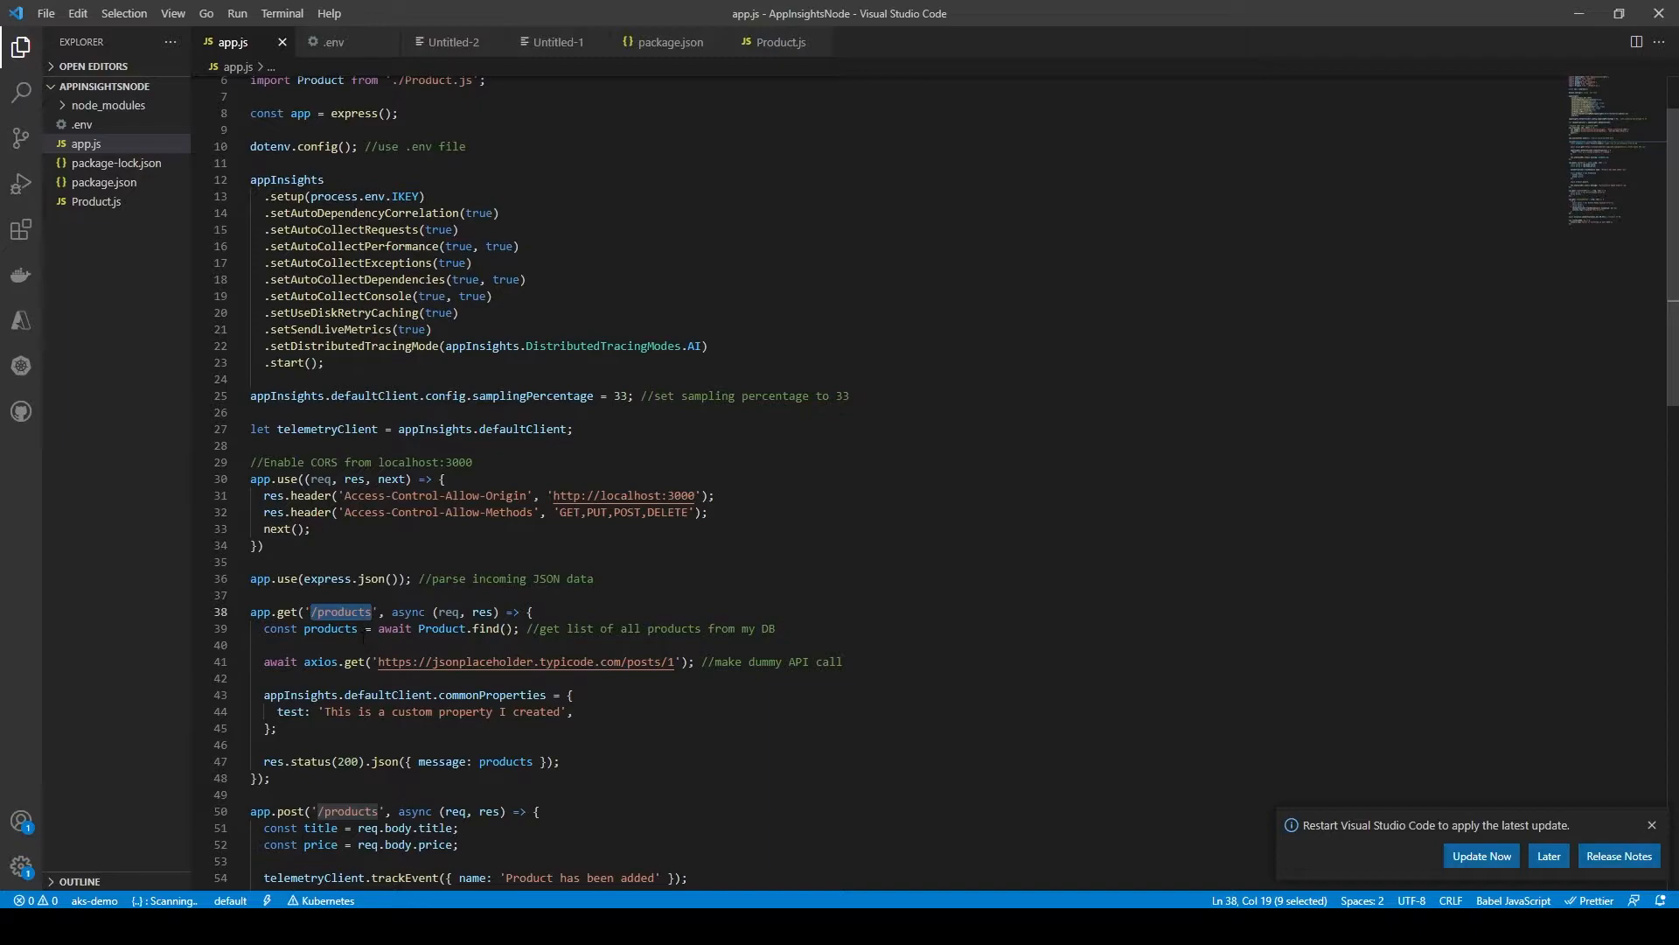
pyautogui.moveTo(264, 628); pyautogui.dragTo(525, 629)
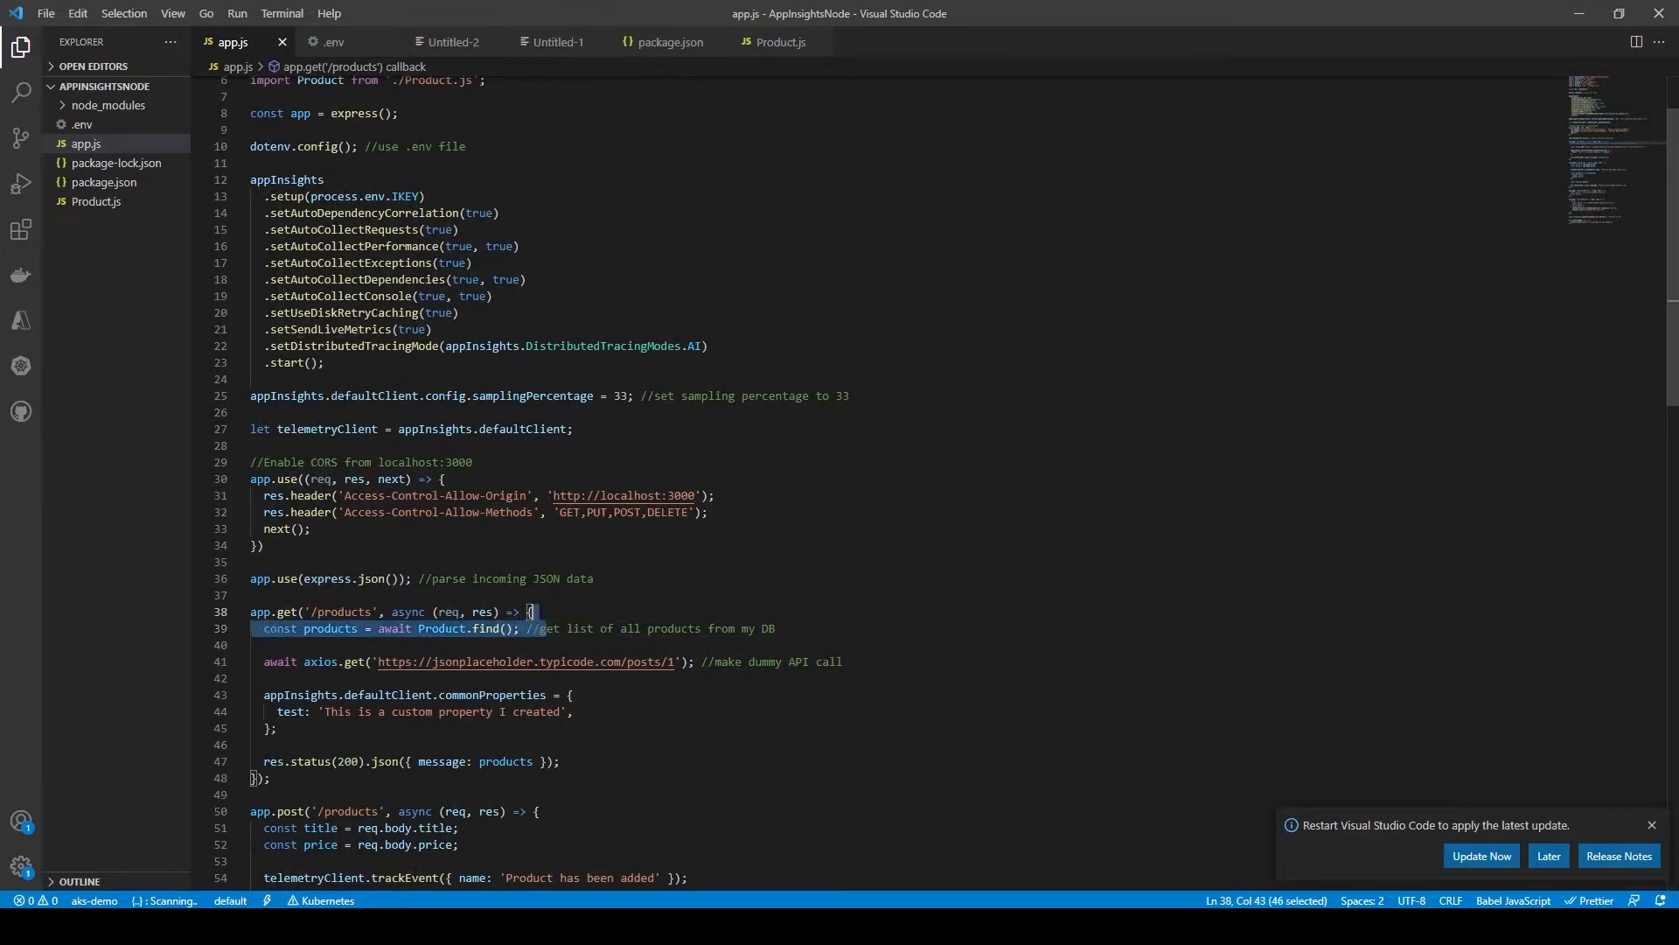
pyautogui.moveTo(546, 628); pyautogui.dragTo(775, 629)
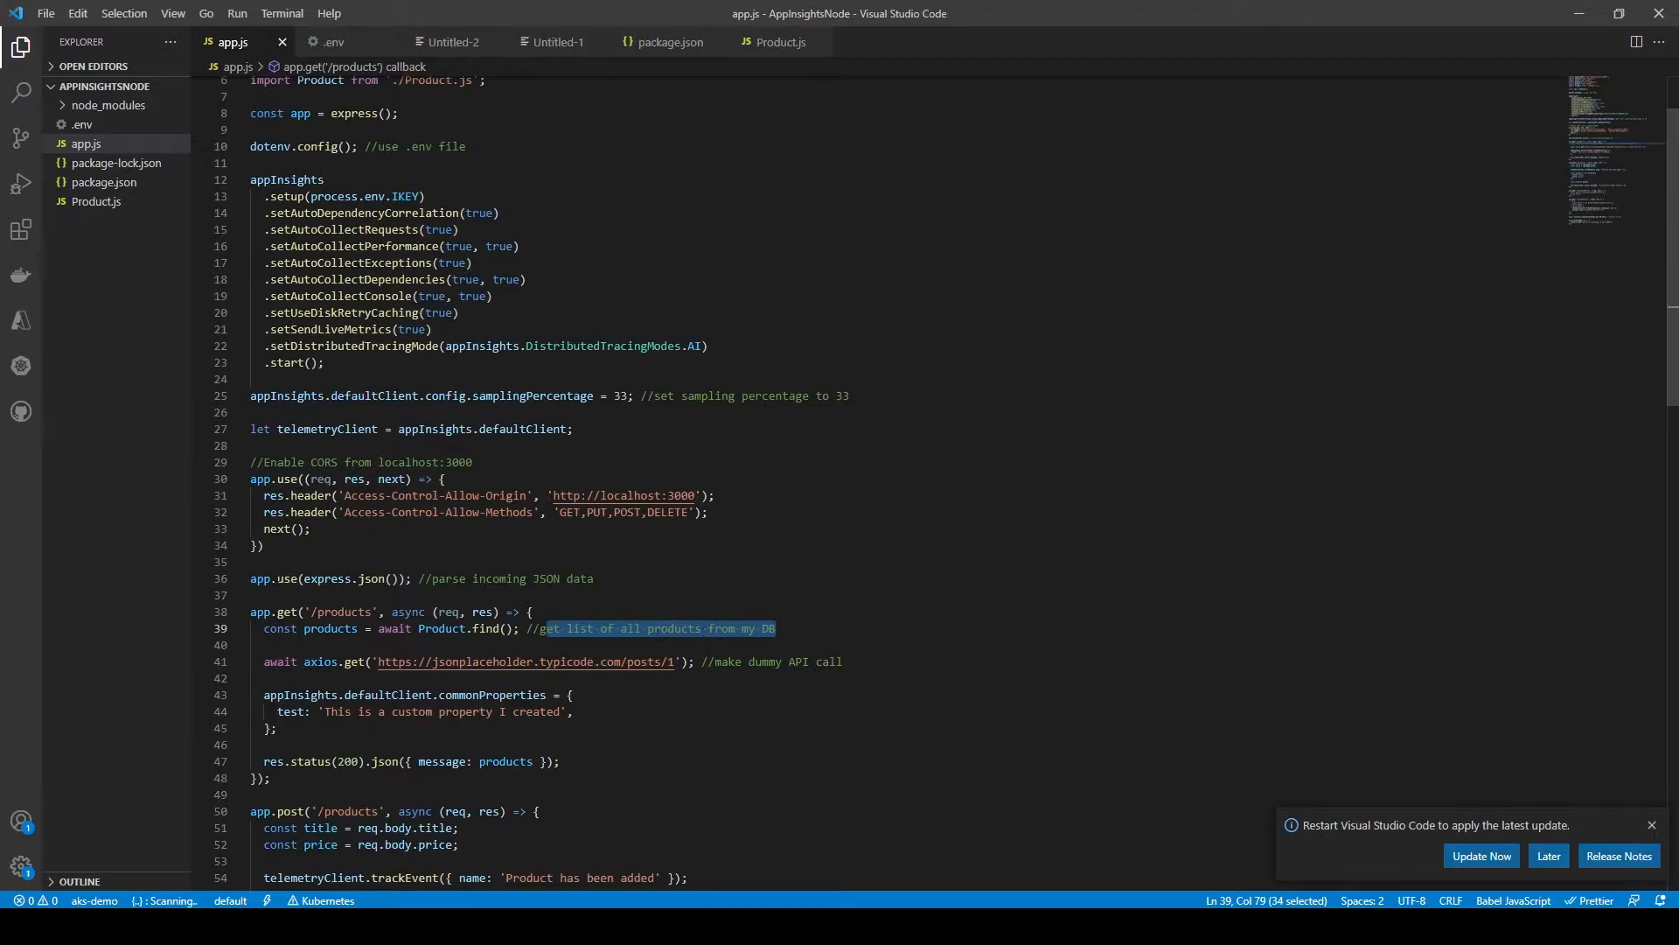
pyautogui.moveTo(371, 611); pyautogui.dragTo(311, 612)
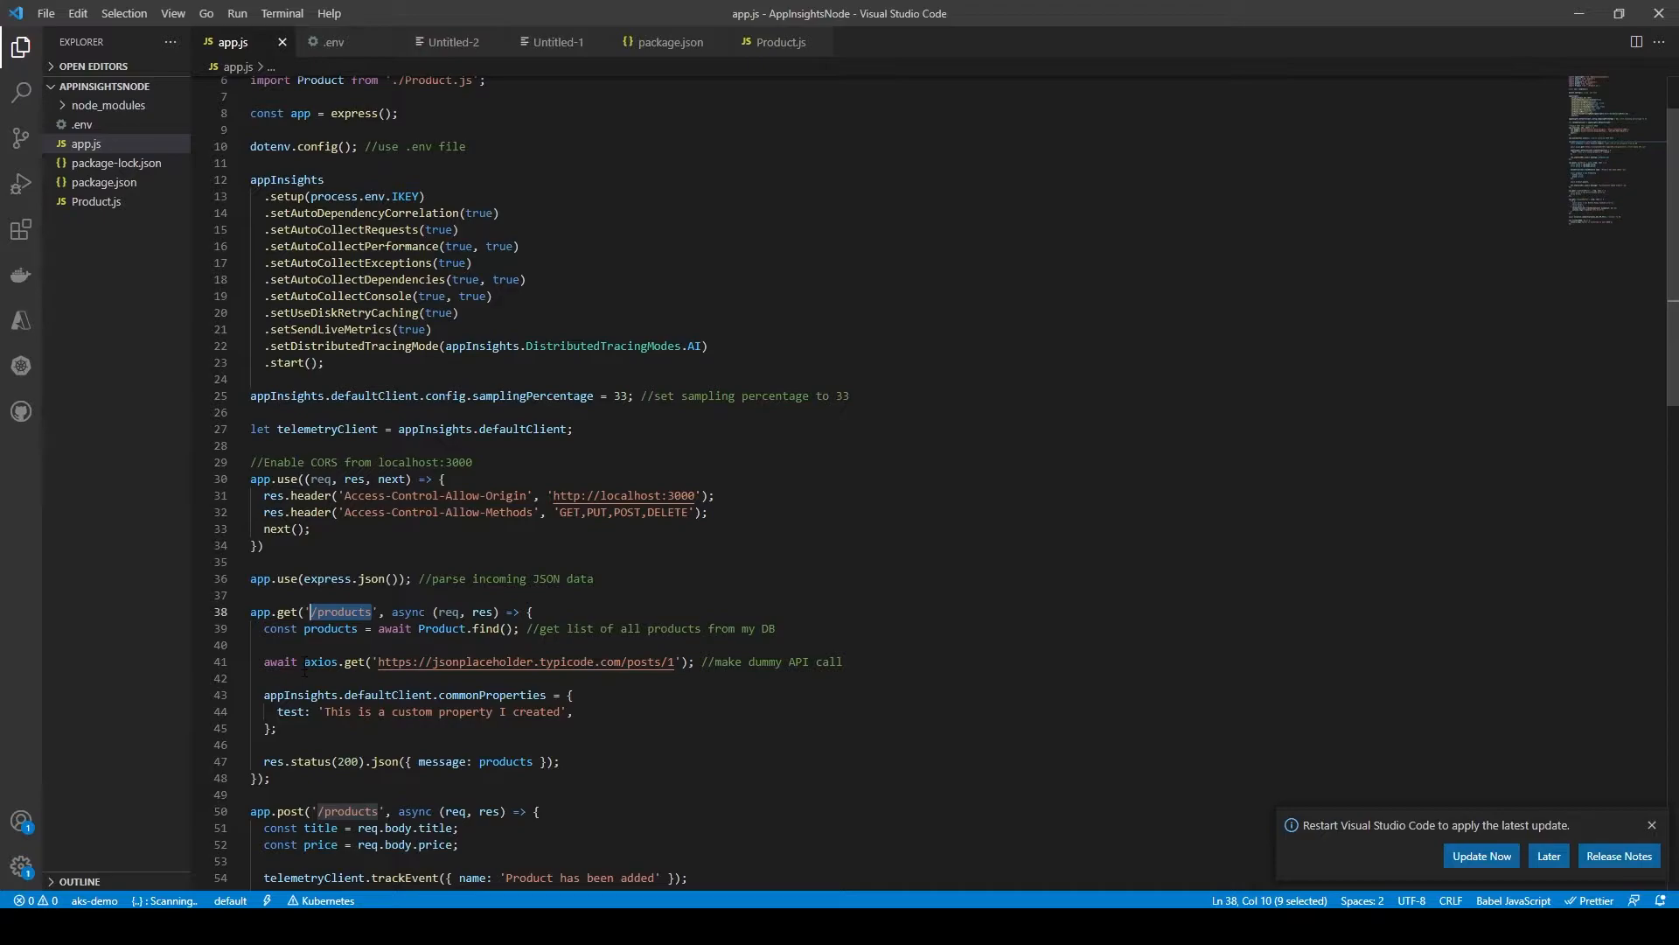
pyautogui.moveTo(305, 662); pyautogui.dragTo(311, 662)
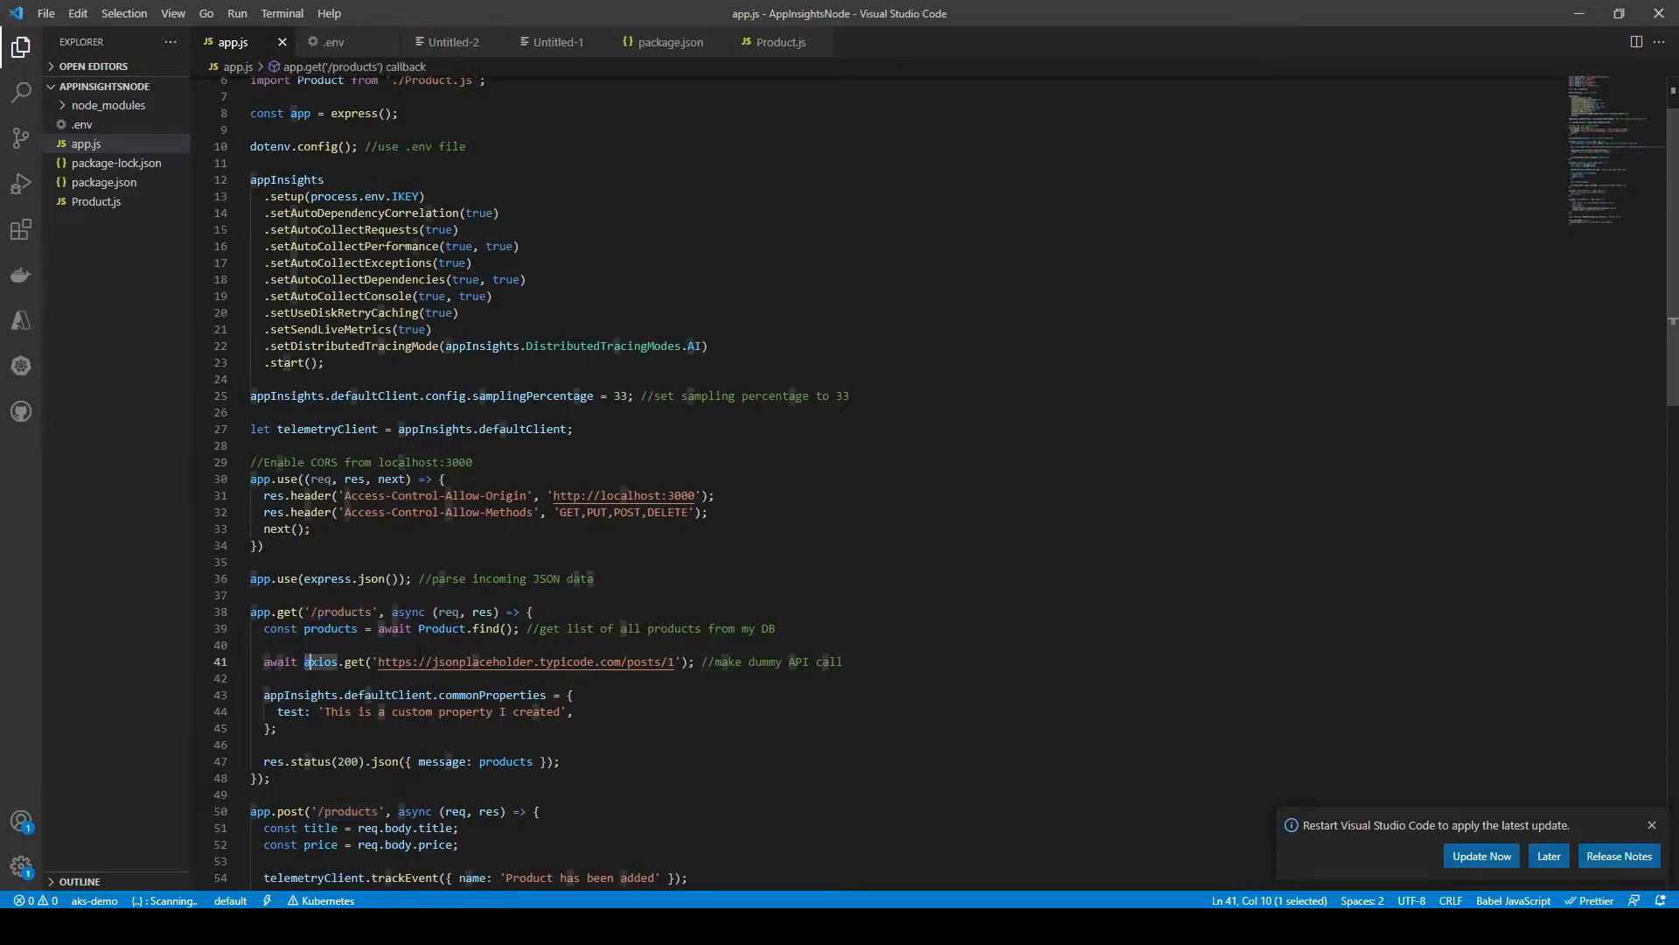
pyautogui.moveTo(439, 662); pyautogui.dragTo(539, 662)
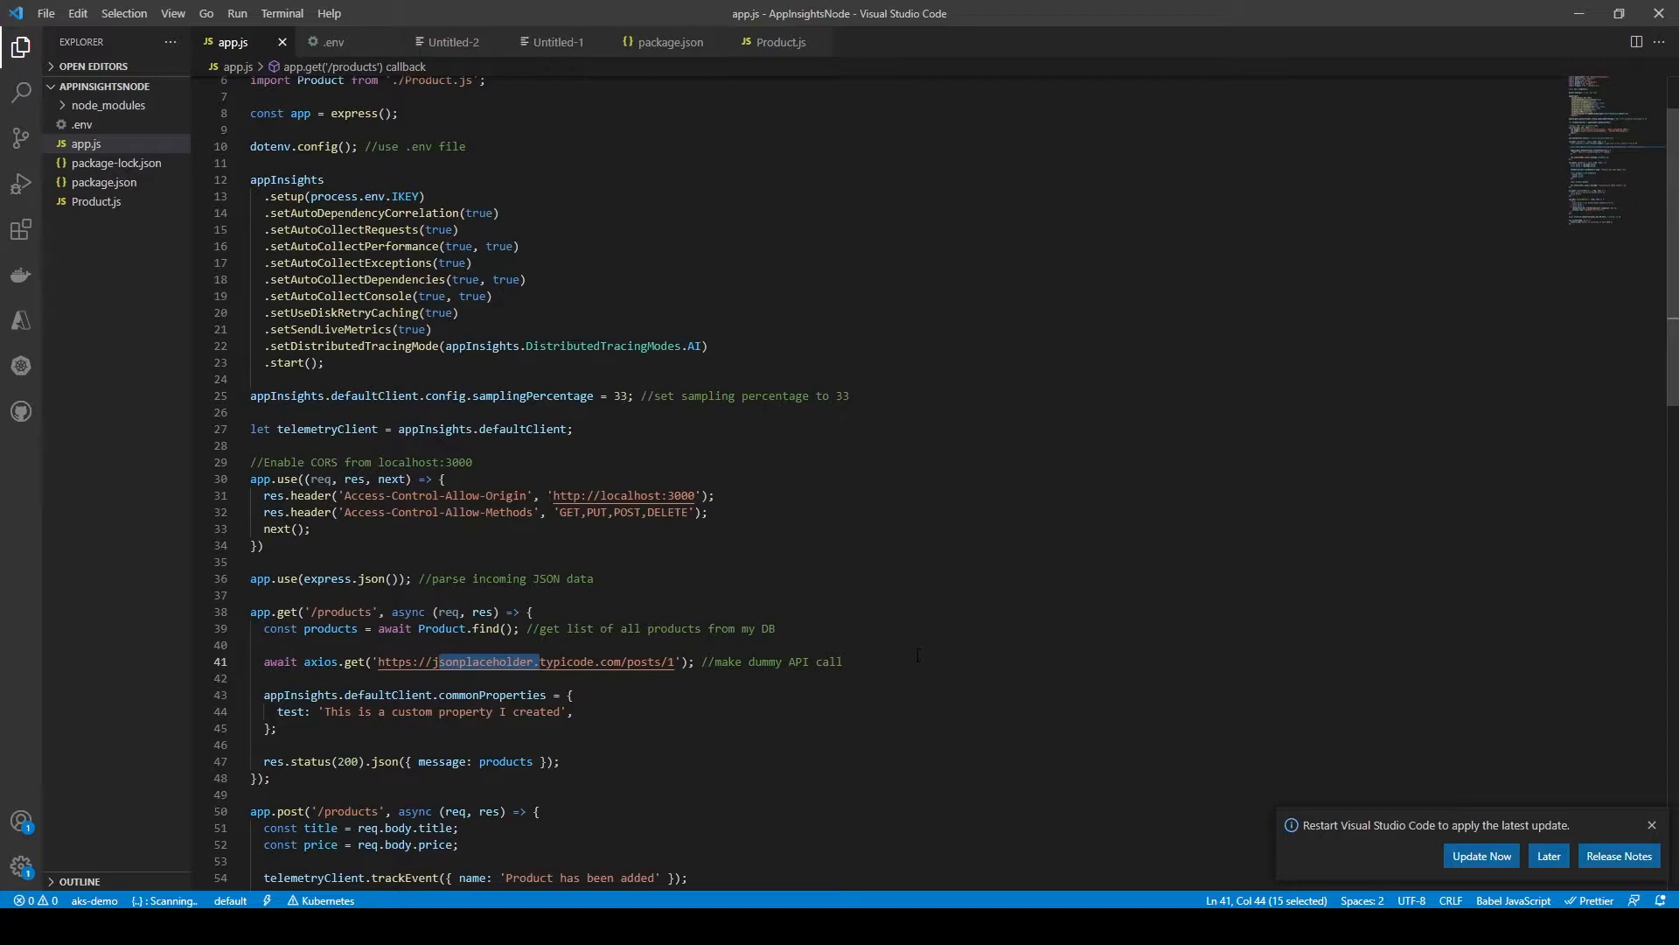
pyautogui.moveTo(277, 728); pyautogui.dragTo(257, 695)
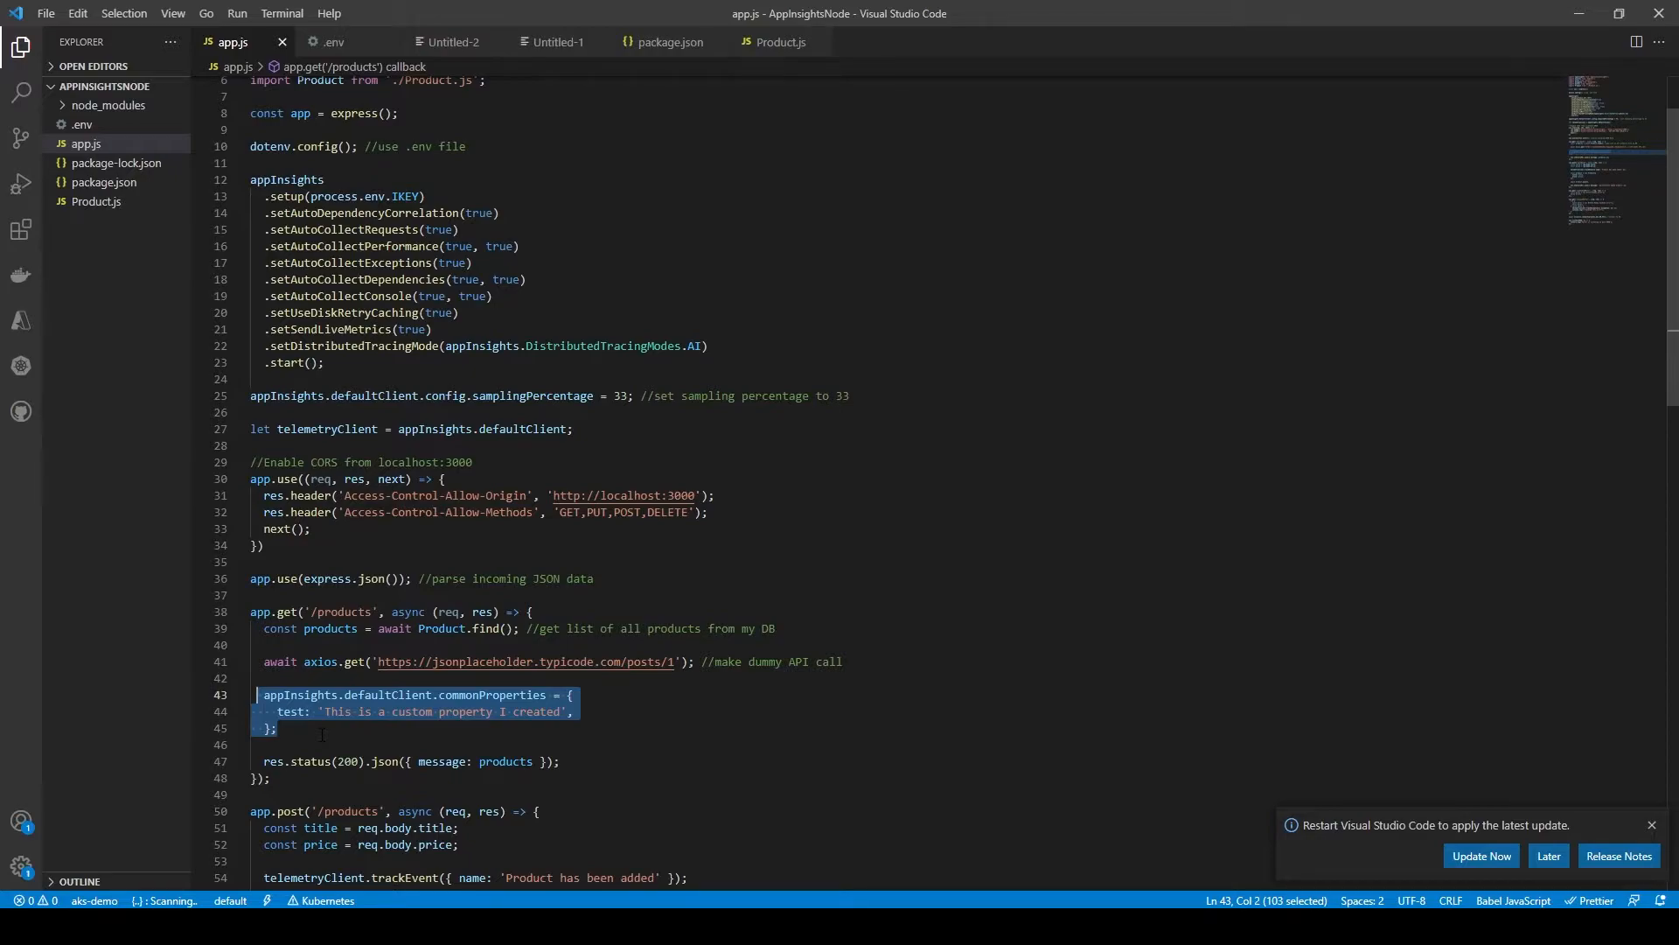
pyautogui.moveTo(569, 761); pyautogui.dragTo(271, 761)
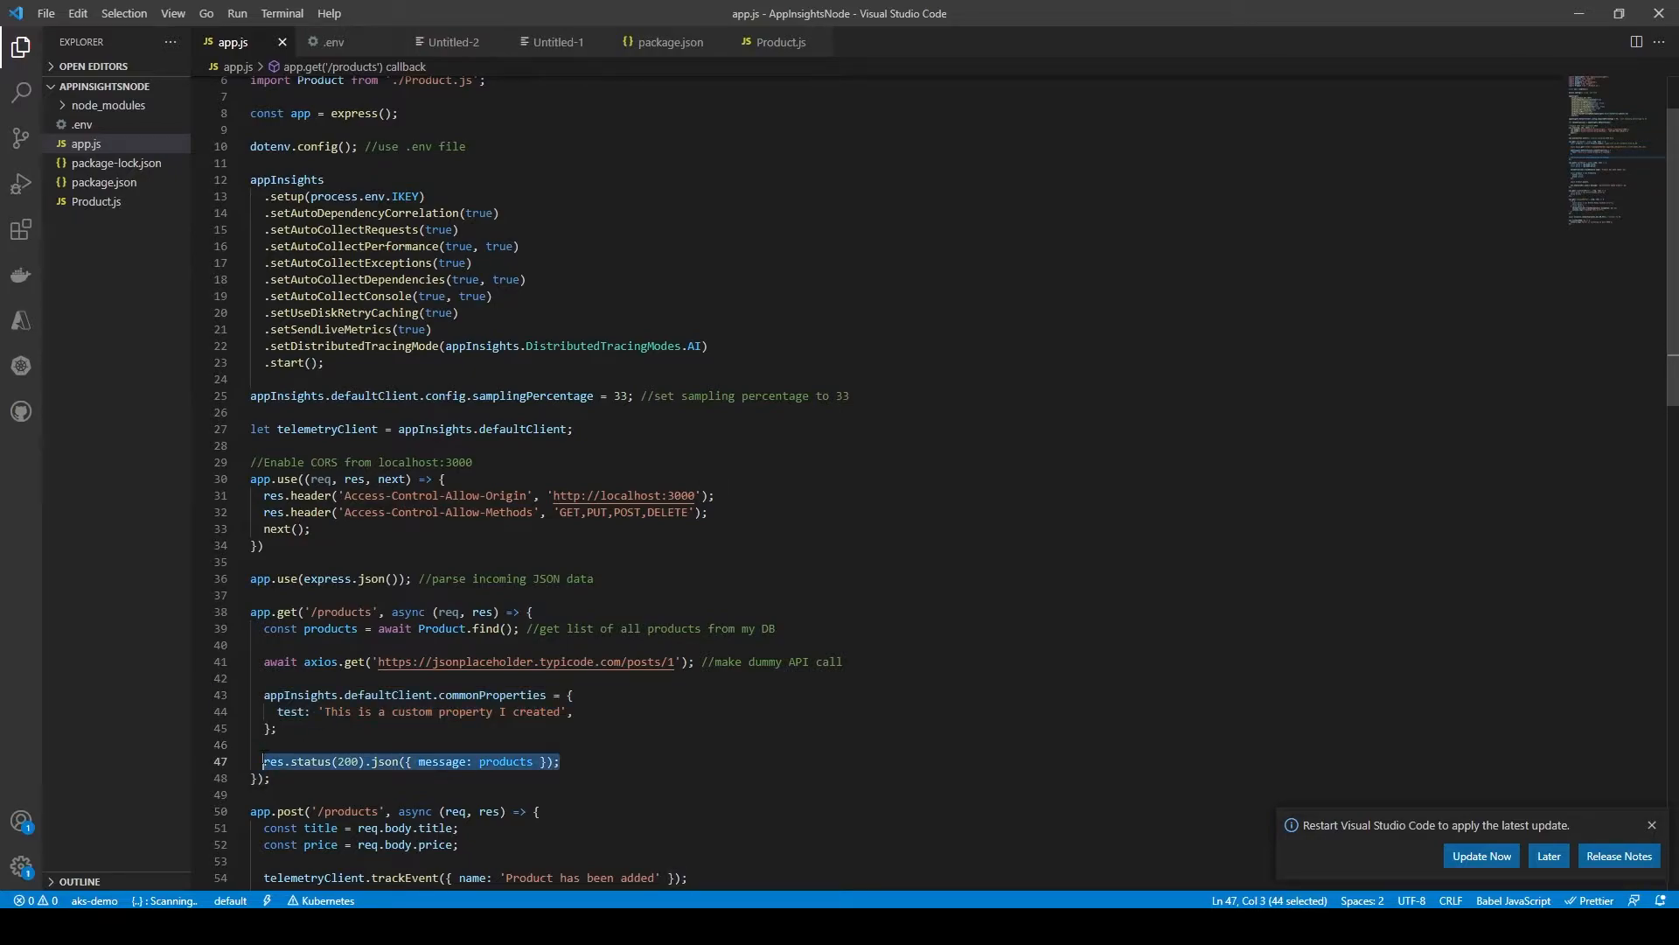
pyautogui.doubleClick(504, 762)
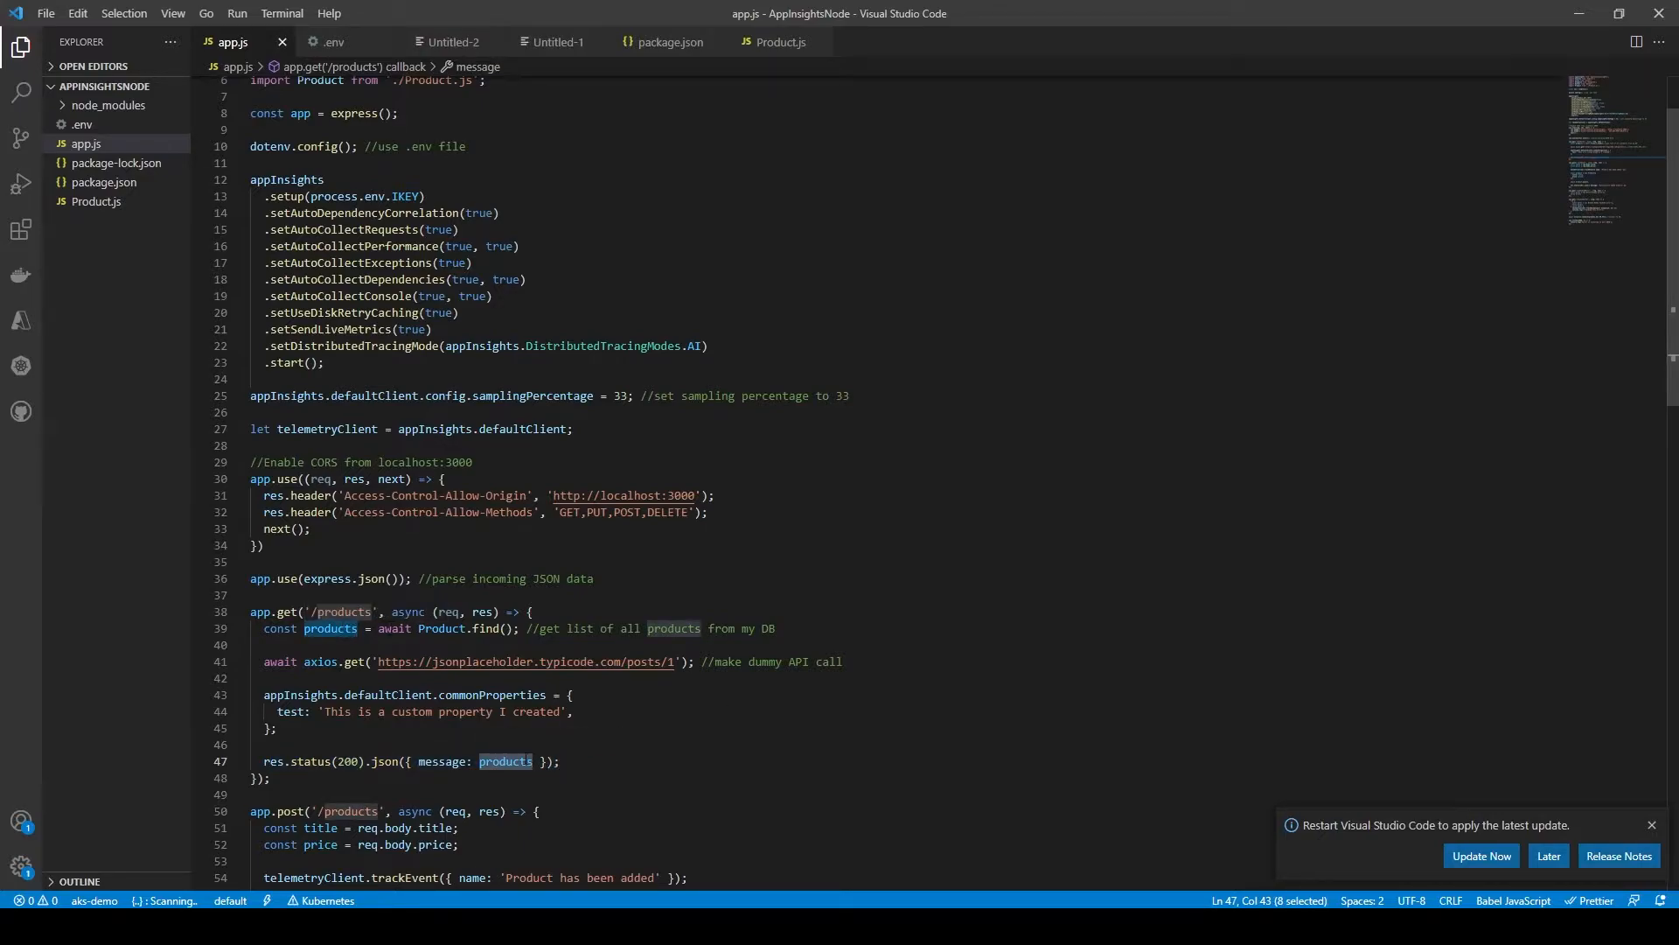
pyautogui.click(561, 761)
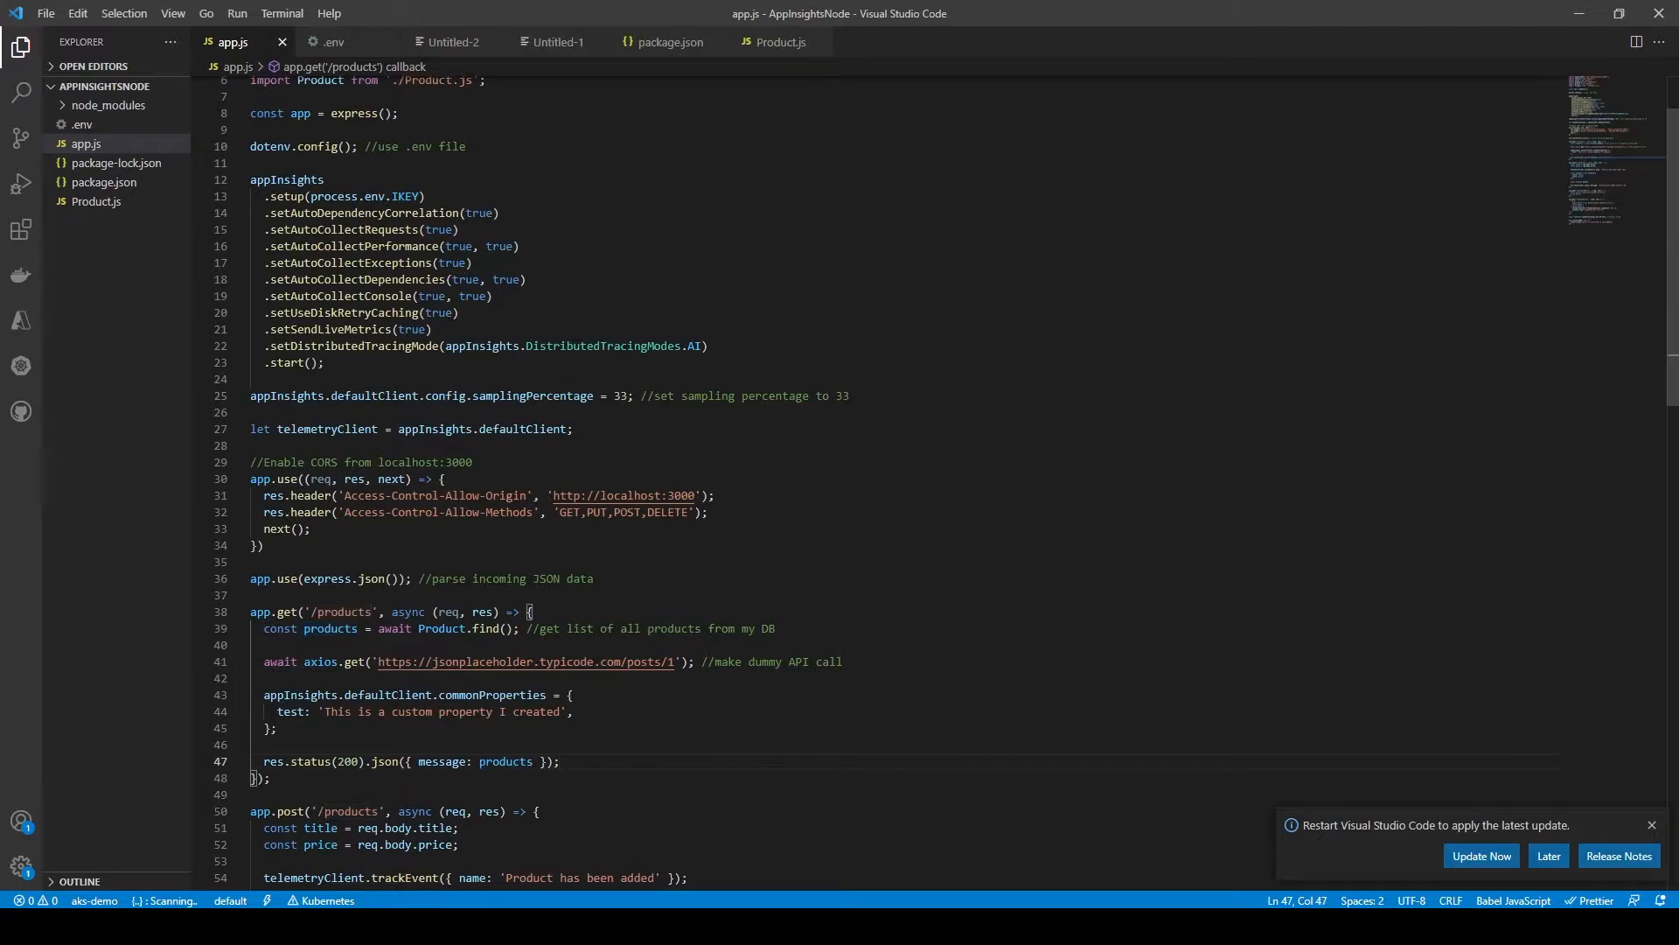
# - Check the localhost:8080/products response in the browser and return to the code in Visual Studio Code
pyautogui.moveTo(296, 46); pyautogui.dragTo(248, 46)
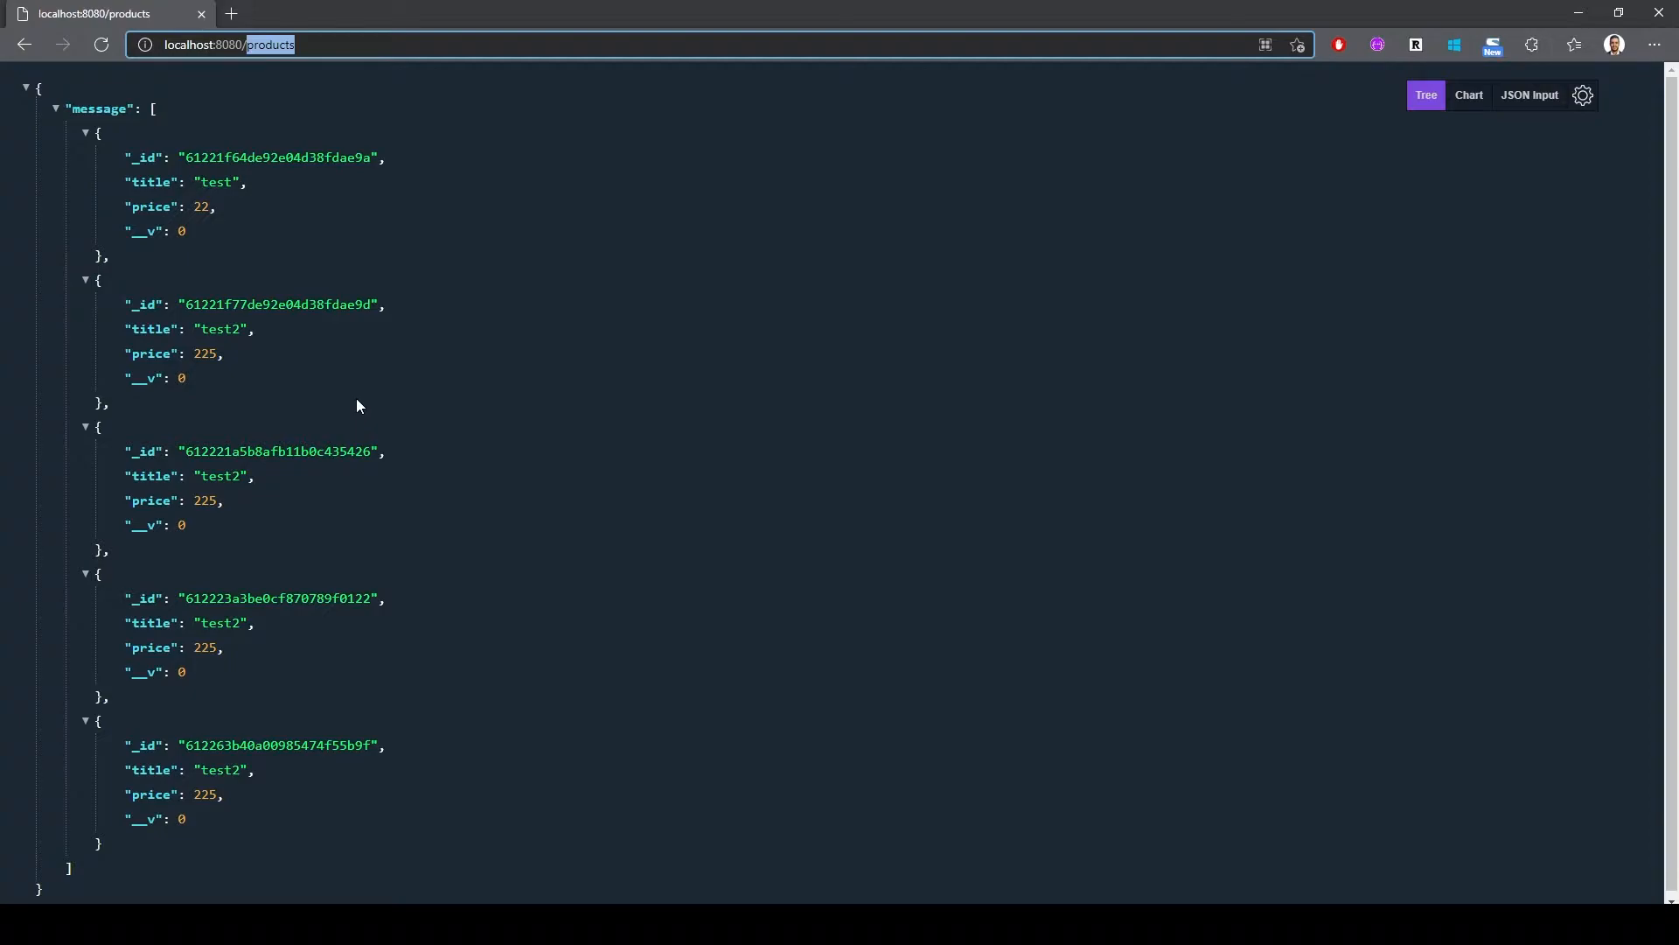
pyautogui.hotkey('alt', 'Tab')
# - Examine the POST /products handler, its title constant and its telemetryClient.trackEvent call
pyautogui.doubleClick(291, 461)
pyautogui.moveTo(318, 461); pyautogui.dragTo(379, 461)
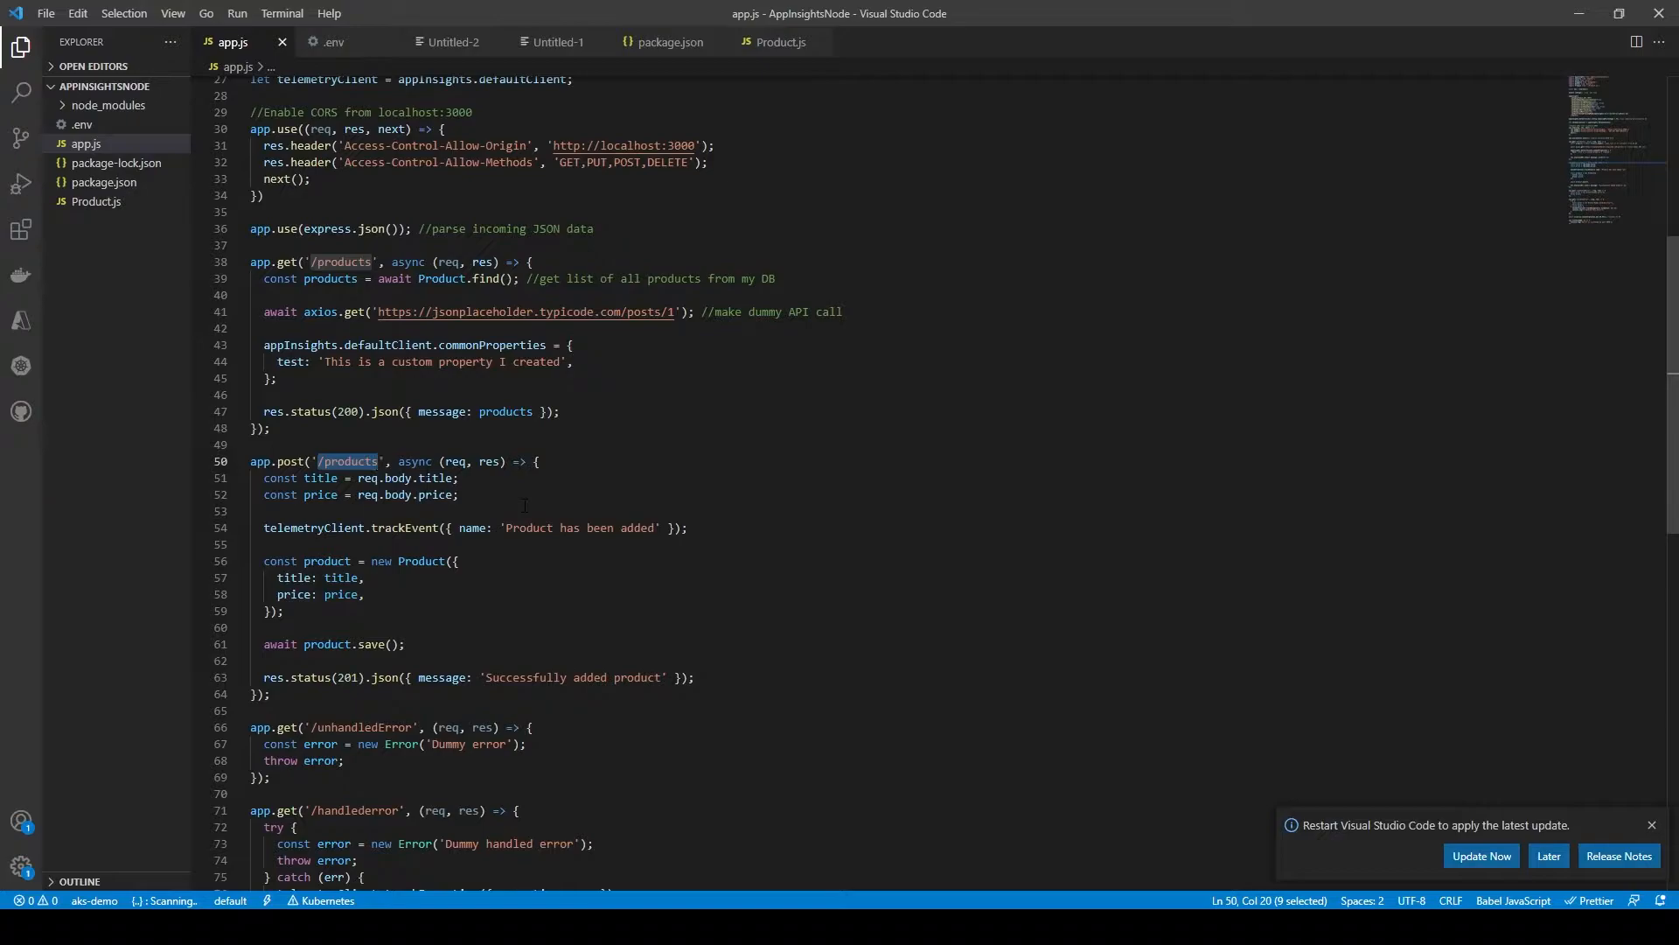
pyautogui.click(312, 478)
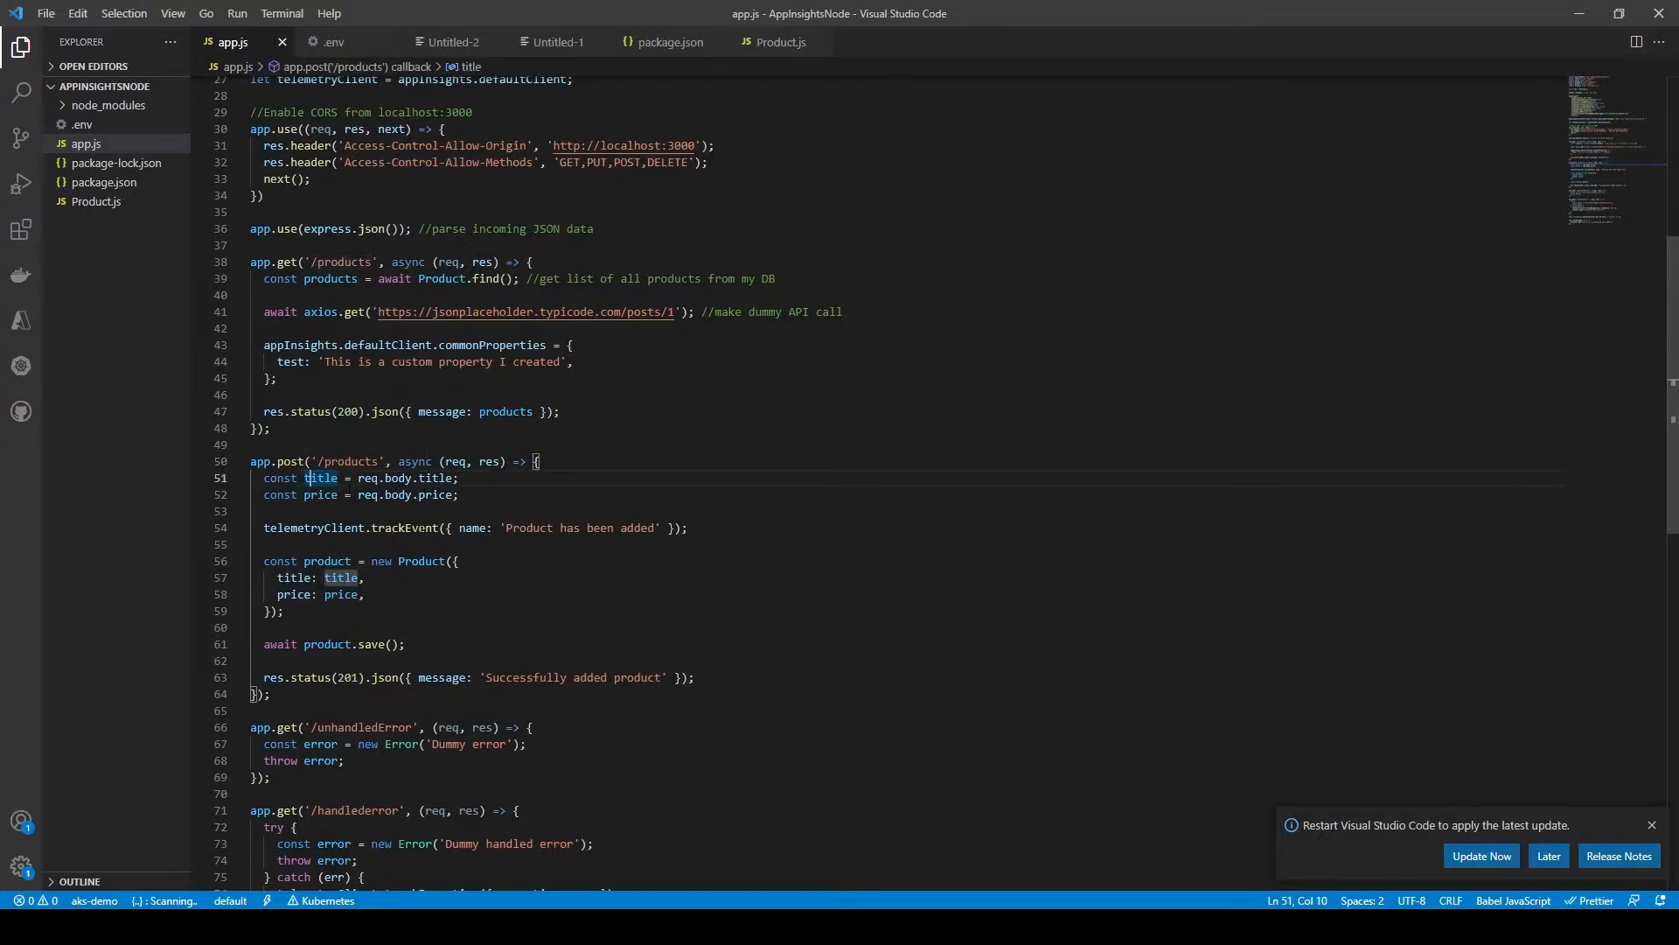
pyautogui.doubleClick(408, 528)
pyautogui.doubleClick(313, 527)
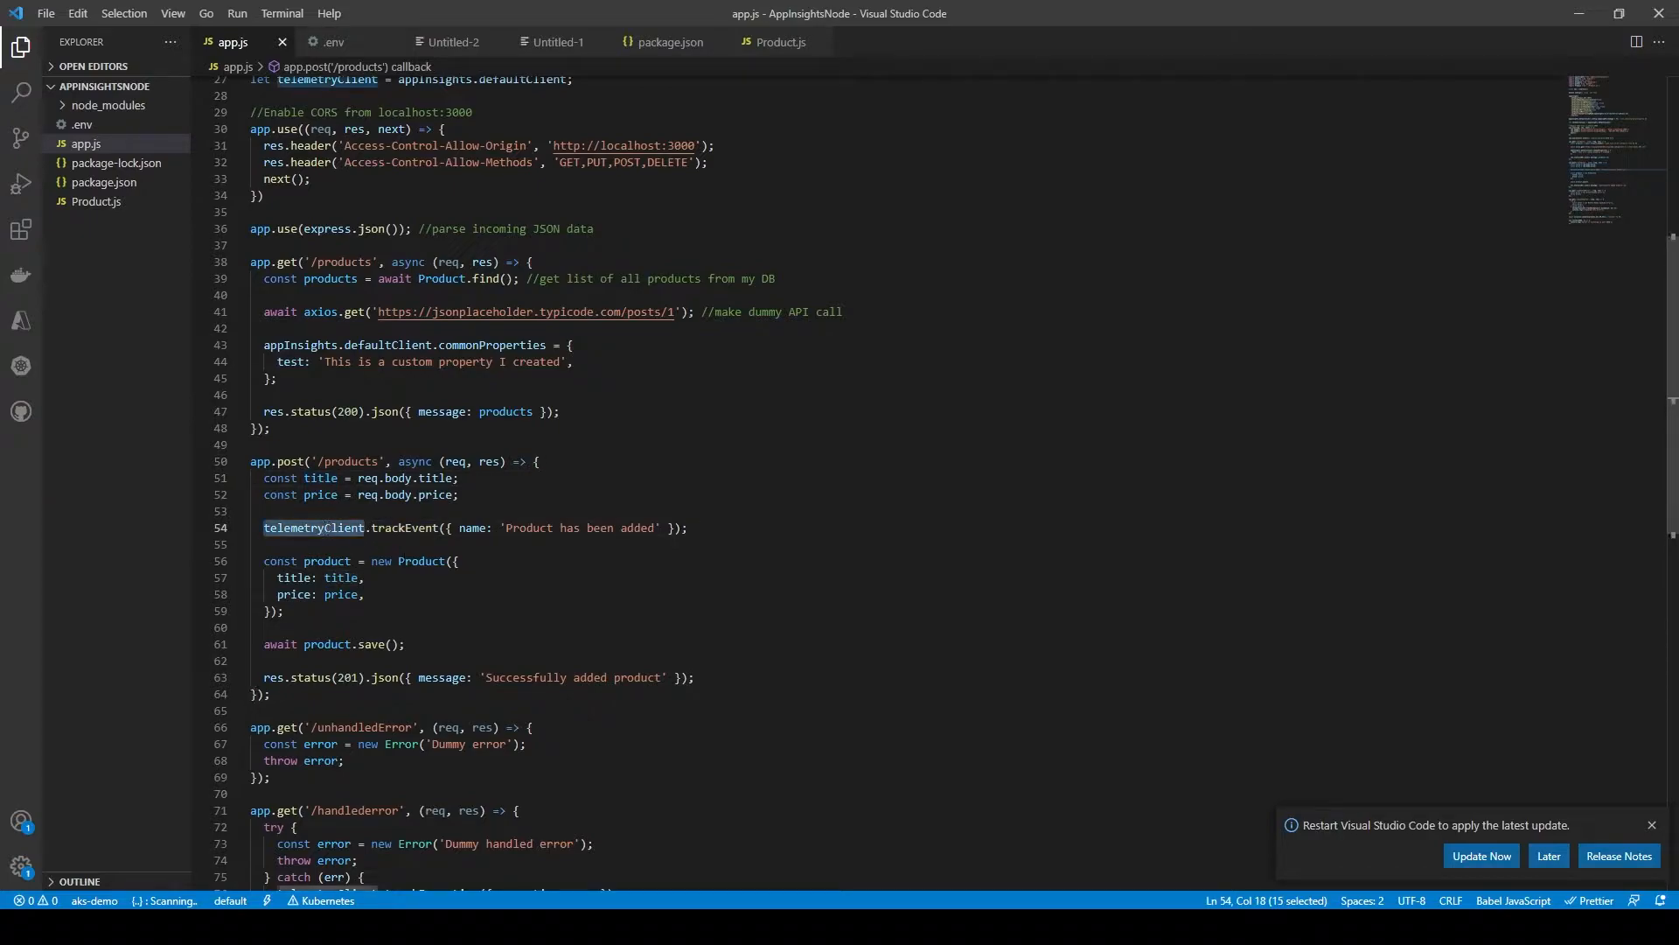
# - Trace telemetryClient back to its appInsights.defaultClient declaration and the applicationinsights import
pyautogui.scroll(2, 411, 535)
pyautogui.scroll(1, 354, 675)
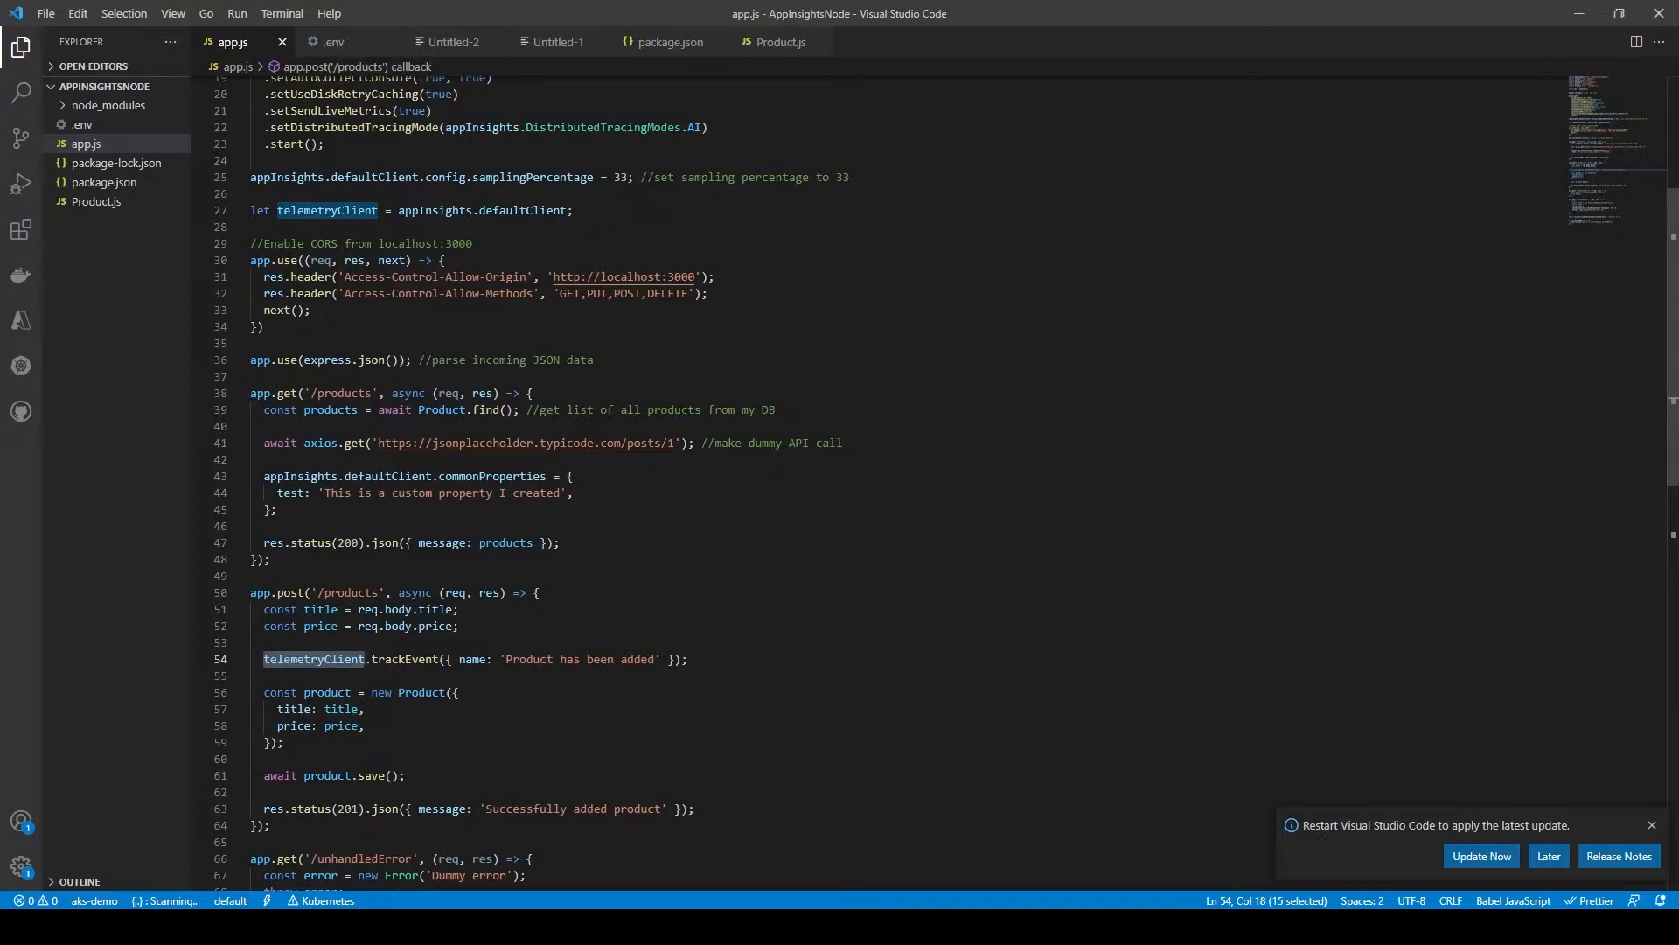
pyautogui.scroll(6, 367, 691)
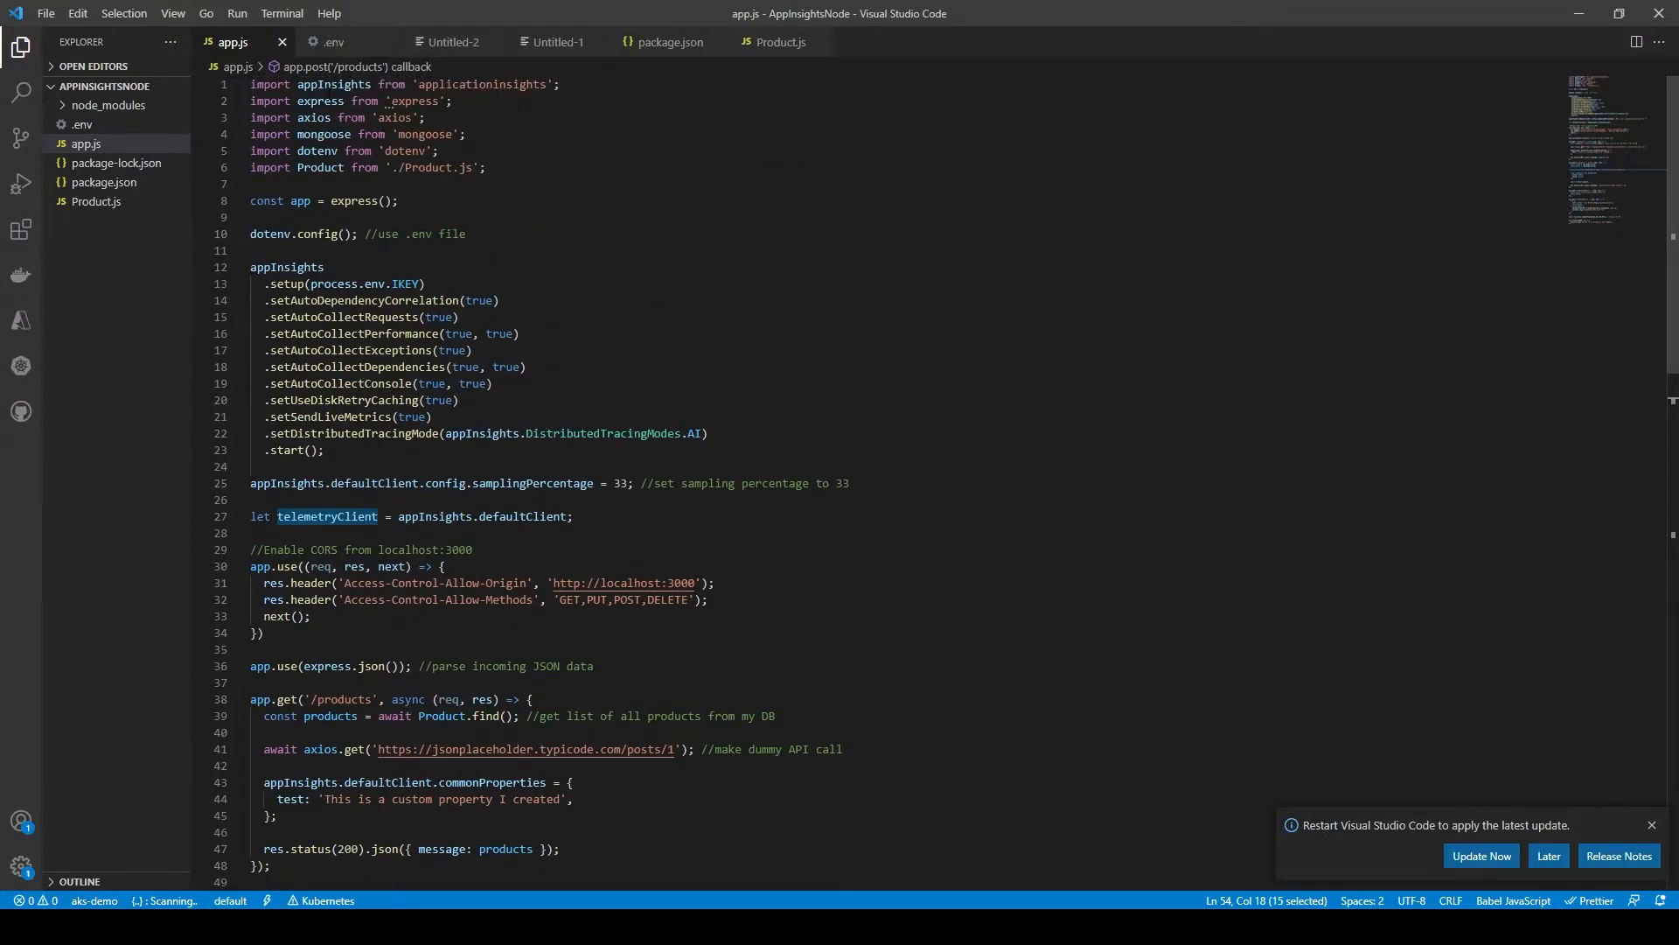
pyautogui.doubleClick(483, 84)
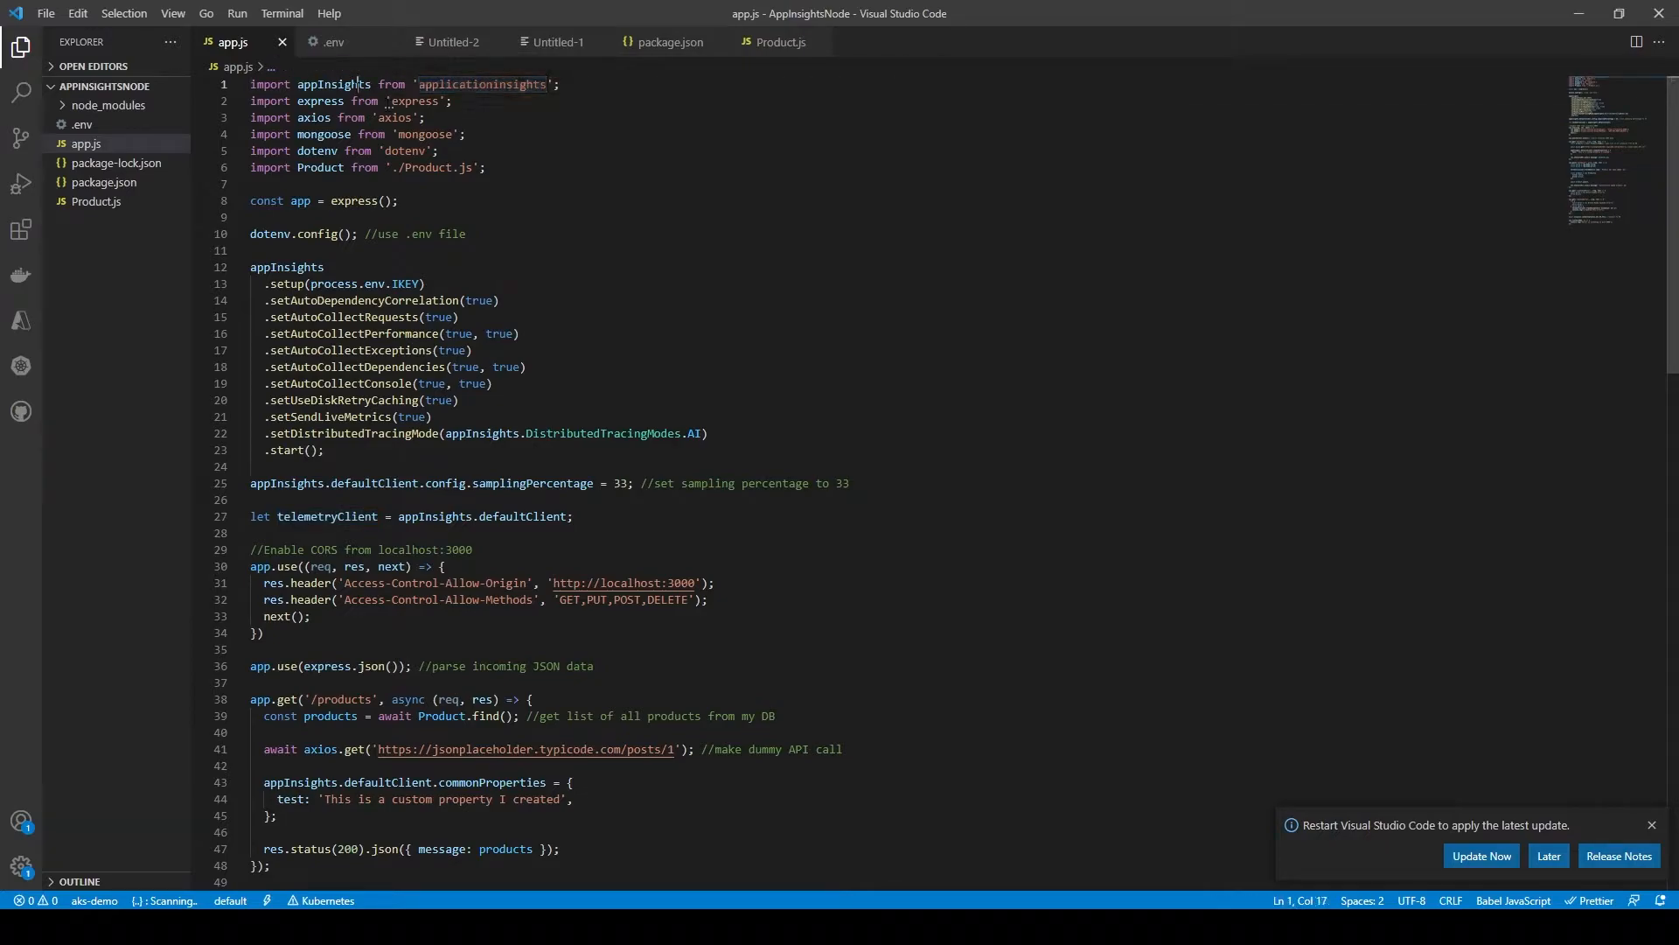
pyautogui.doubleClick(356, 85)
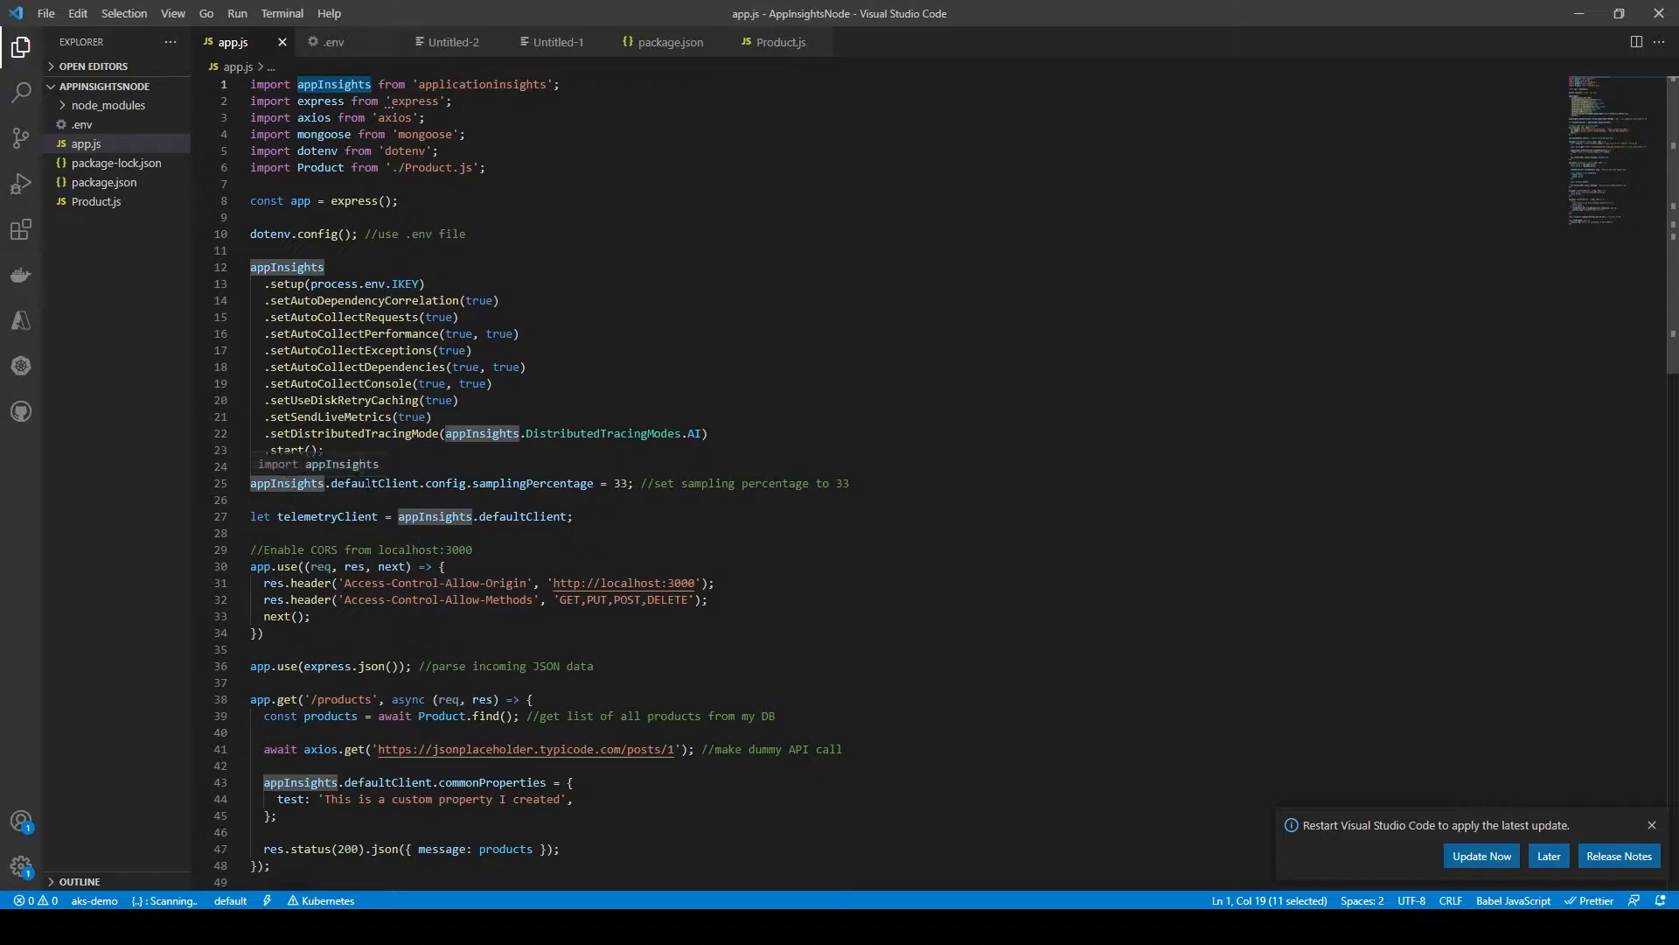
pyautogui.doubleClick(383, 486)
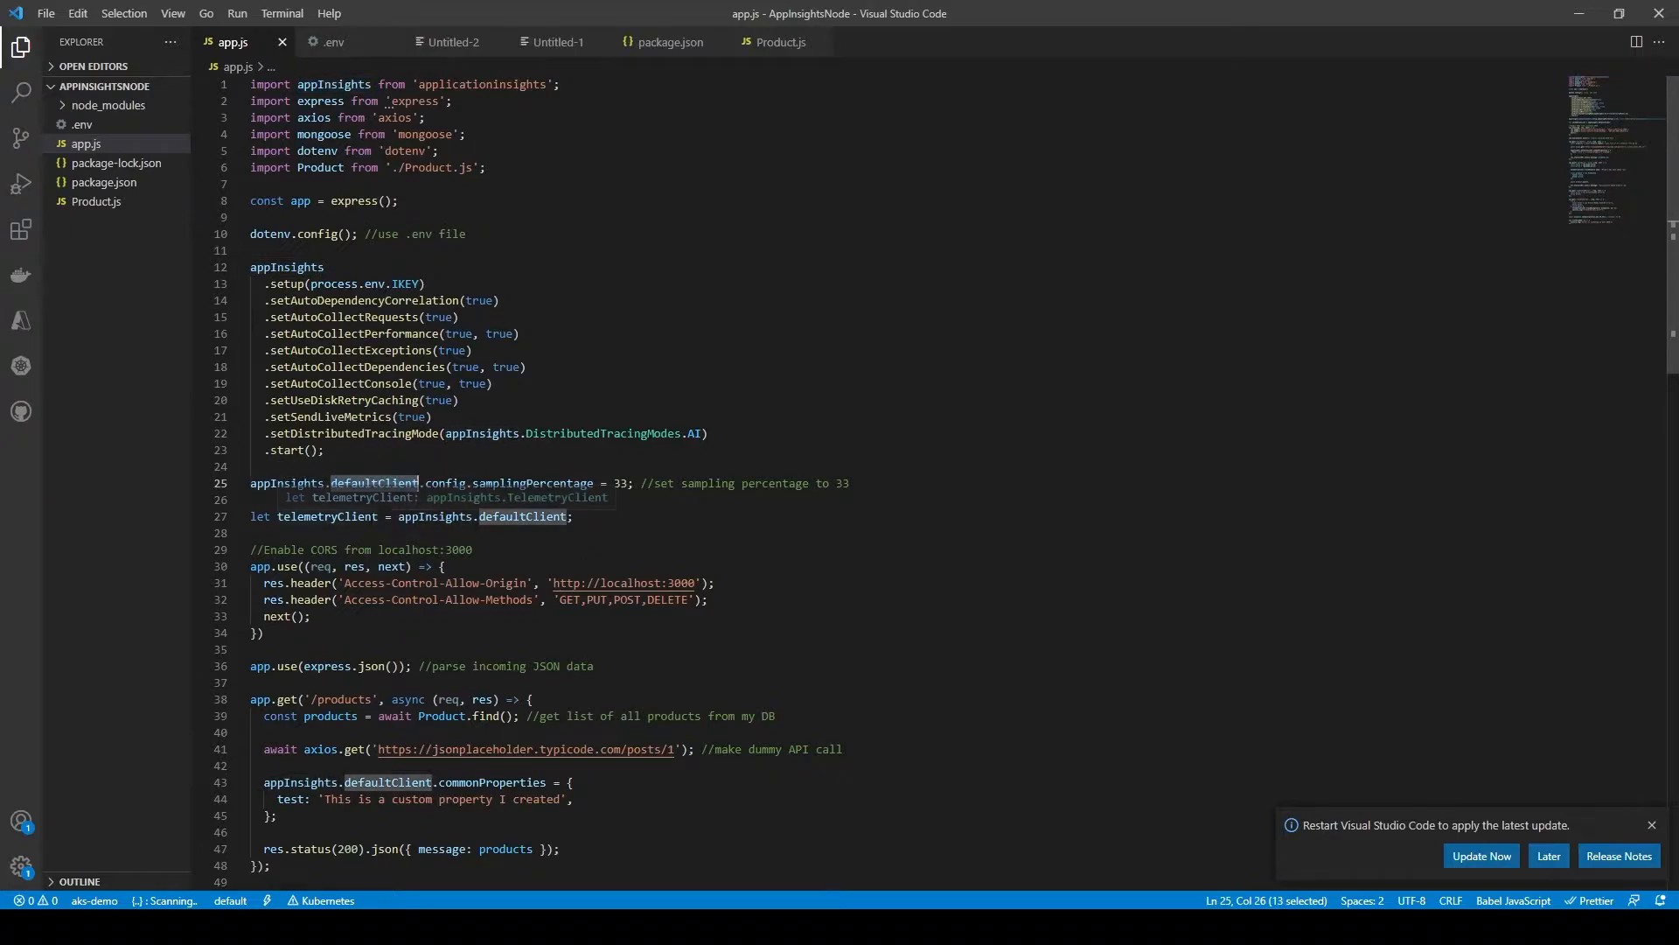
pyautogui.moveTo(507, 517)
pyautogui.moveTo(573, 517); pyautogui.dragTo(399, 518)
pyautogui.moveTo(278, 517); pyautogui.dragTo(378, 517)
# - Examine the 'Product has been added' event name and the product.save() call in the POST /products handler
pyautogui.scroll(-10, 471, 571)
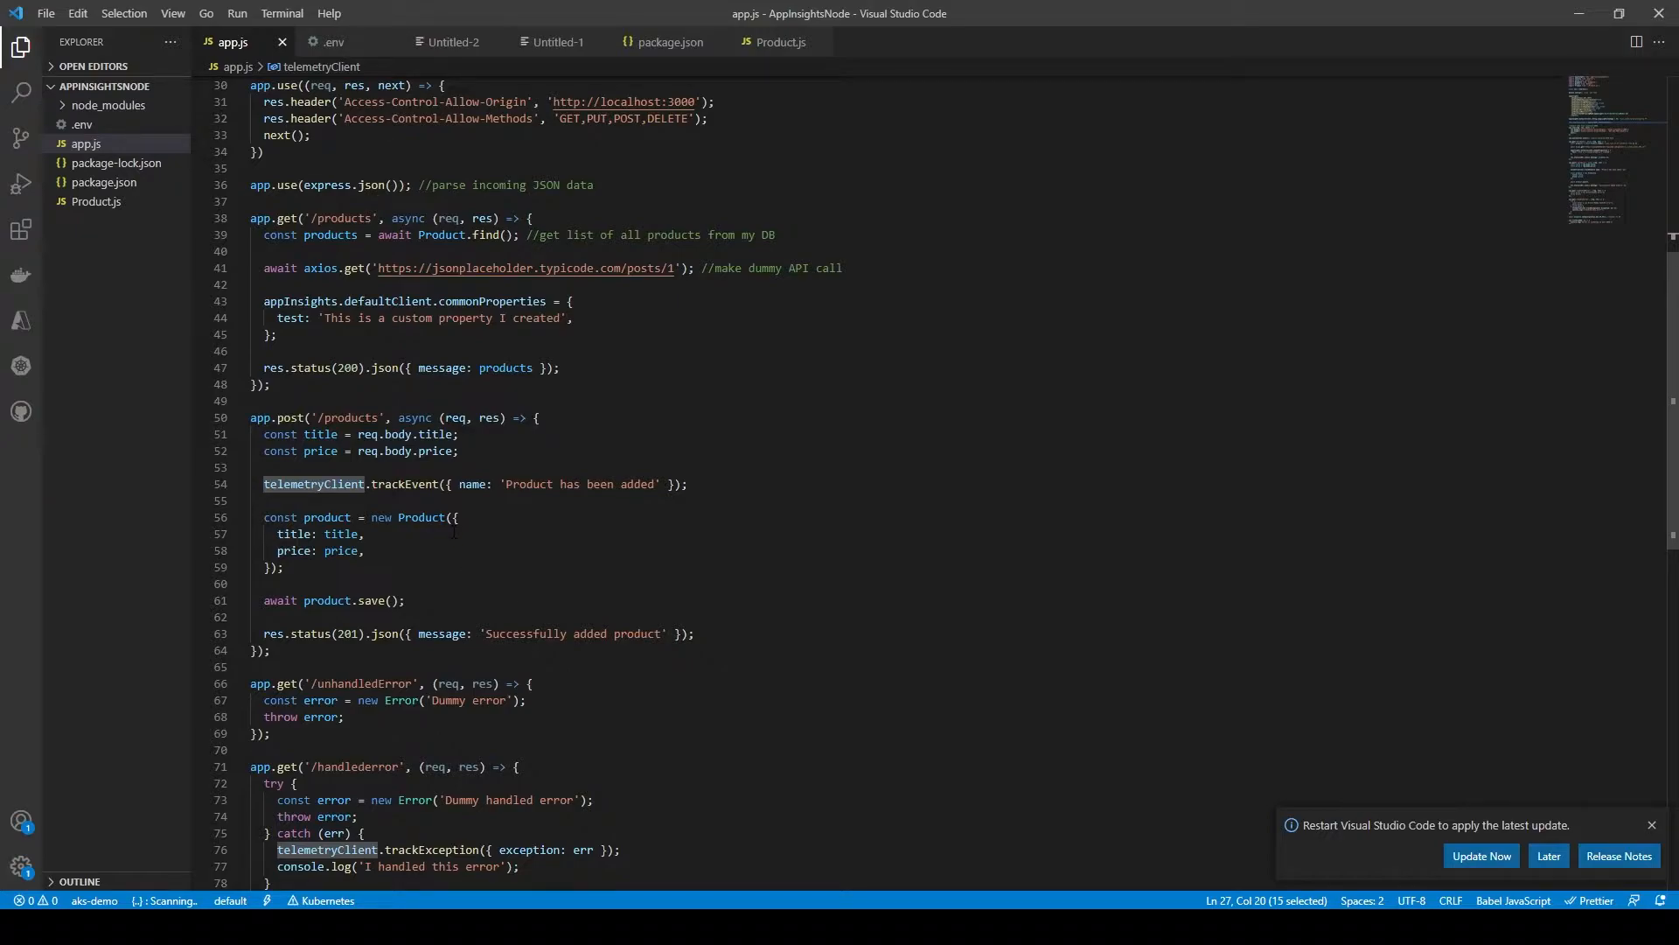
pyautogui.moveTo(404, 486)
pyautogui.moveTo(508, 483); pyautogui.dragTo(655, 483)
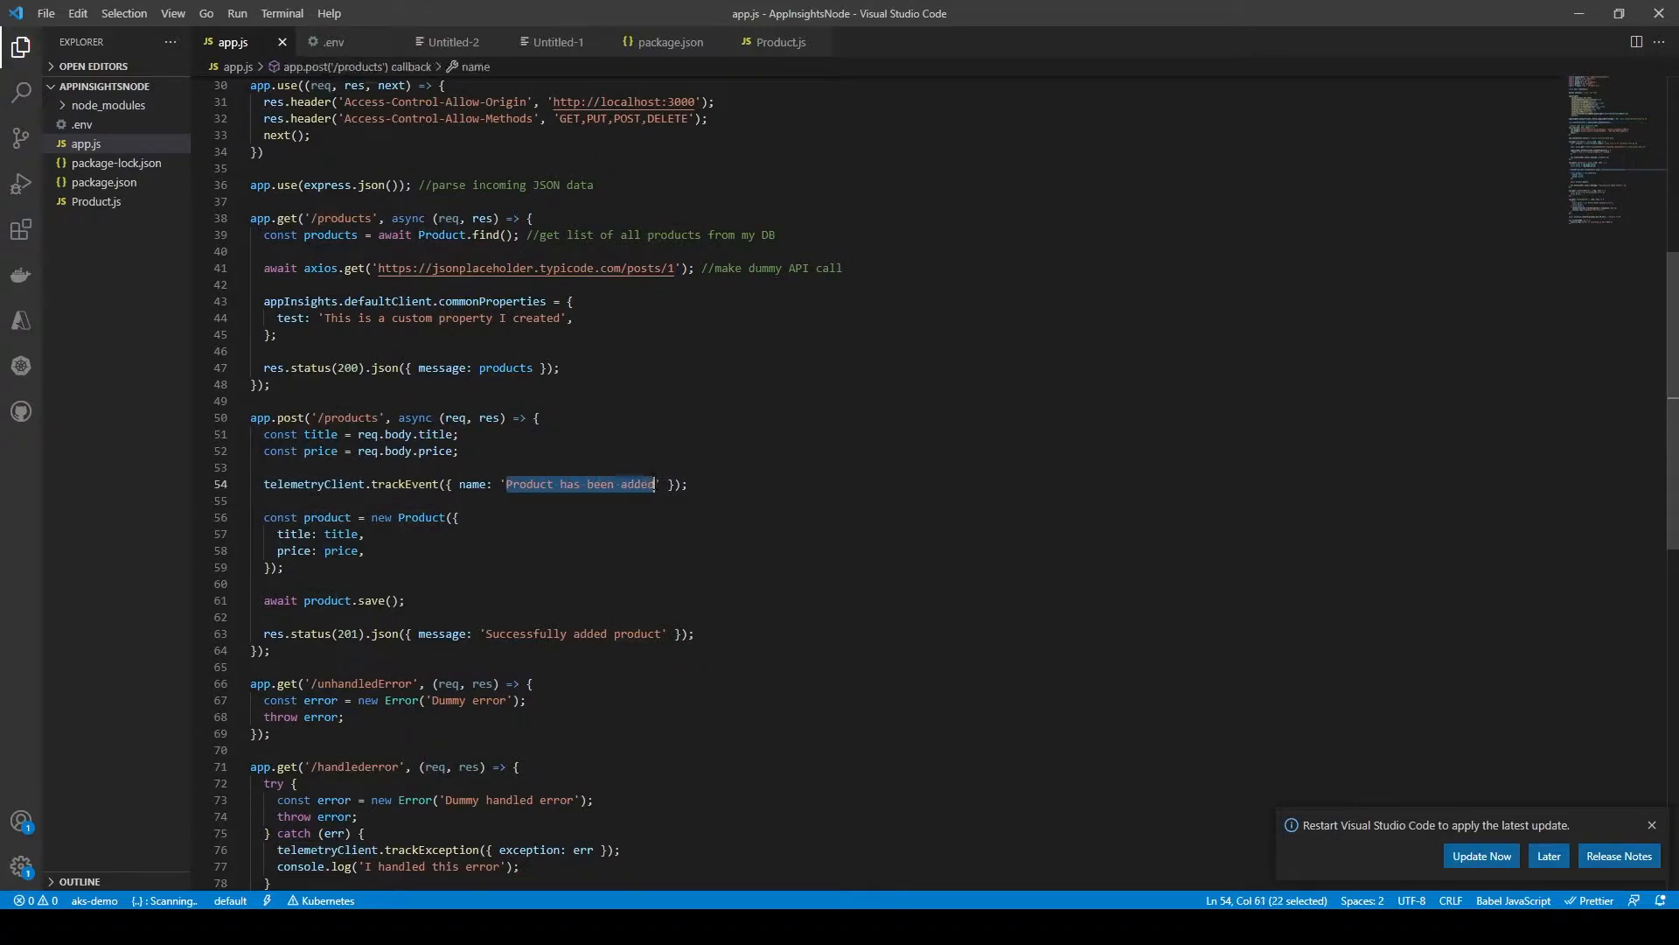
pyautogui.moveTo(405, 600); pyautogui.dragTo(308, 600)
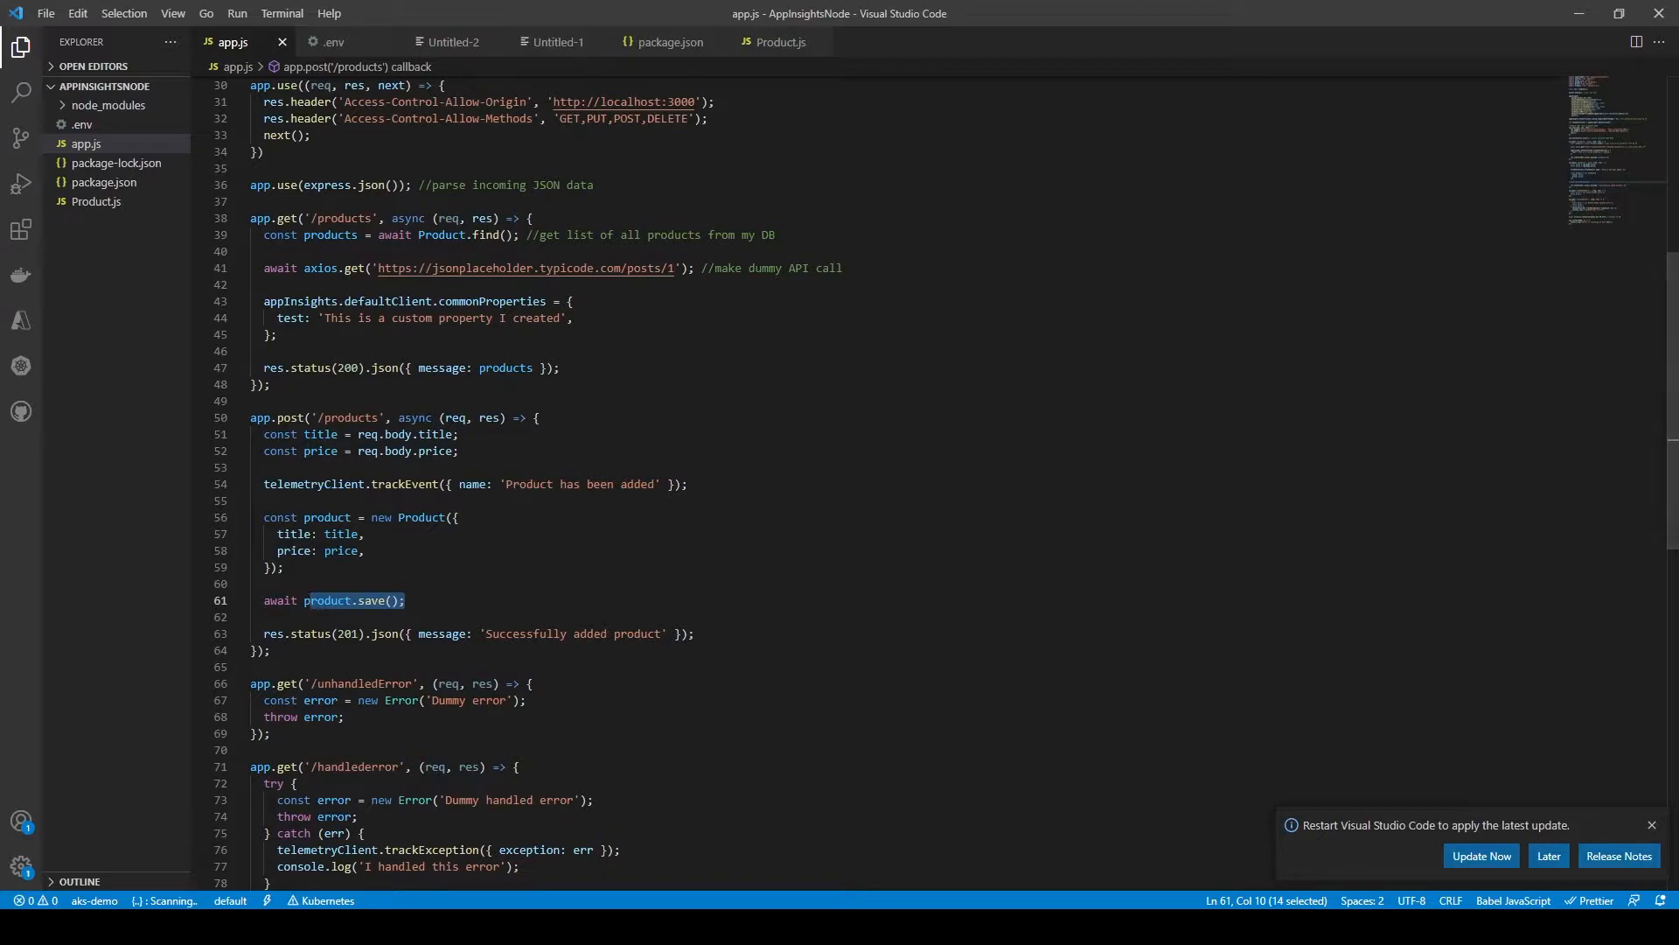
pyautogui.hotkey('alt', 'Tab')
pyautogui.click(1563, 181)
pyautogui.tripleClick(612, 180)
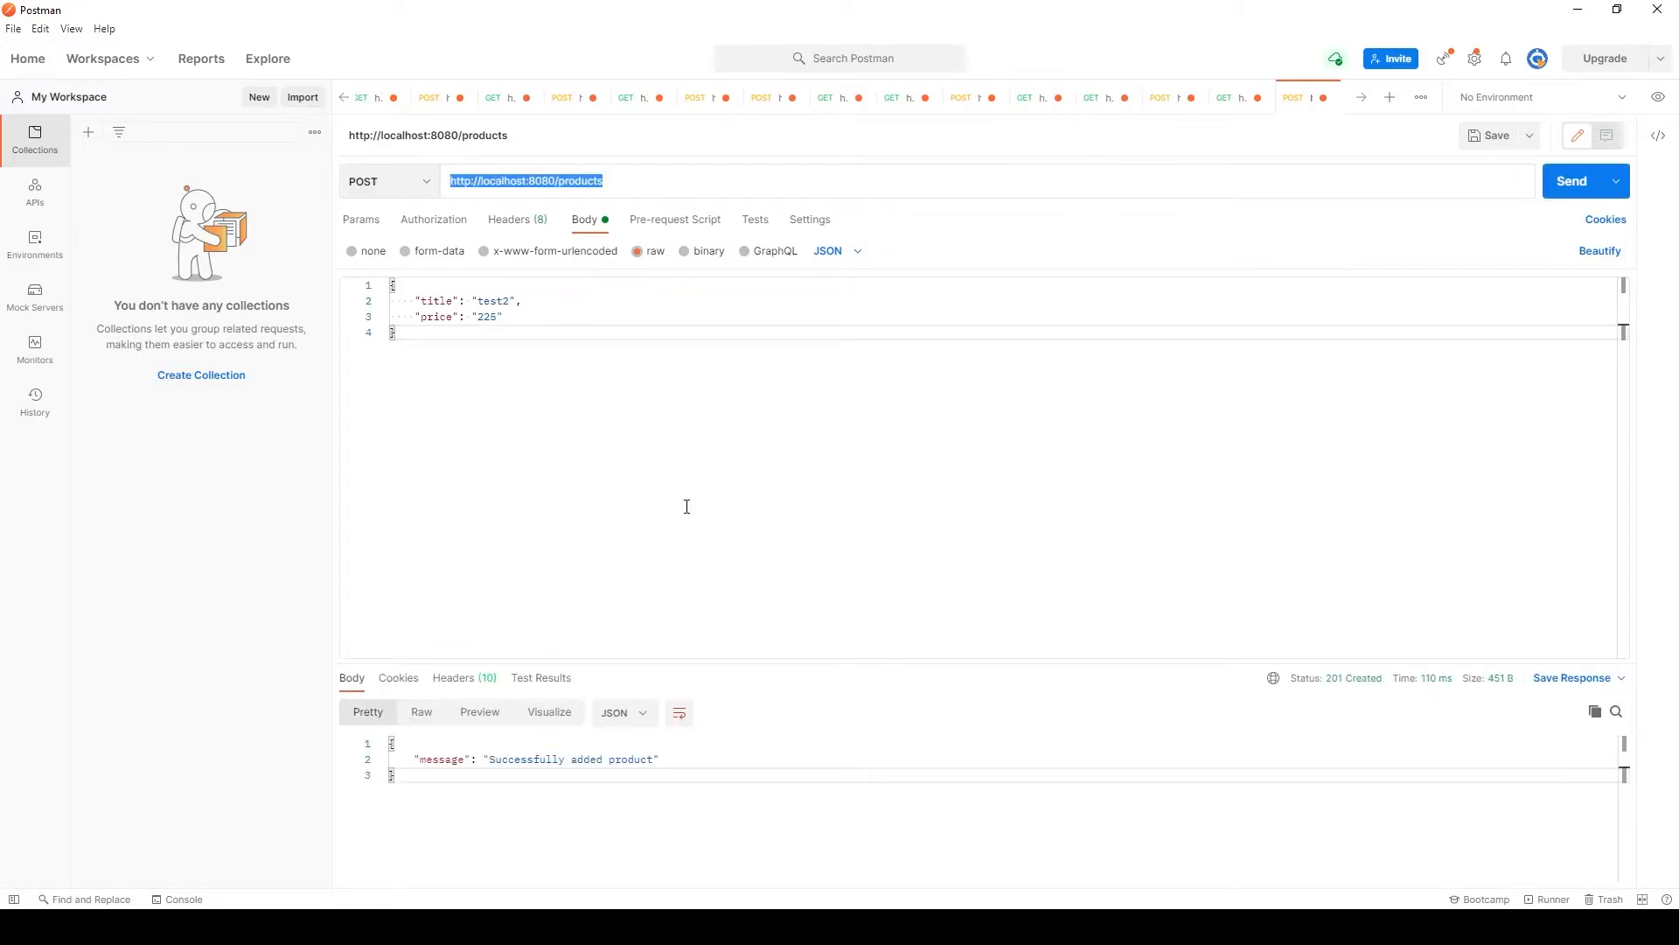
pyautogui.moveTo(654, 764); pyautogui.dragTo(490, 760)
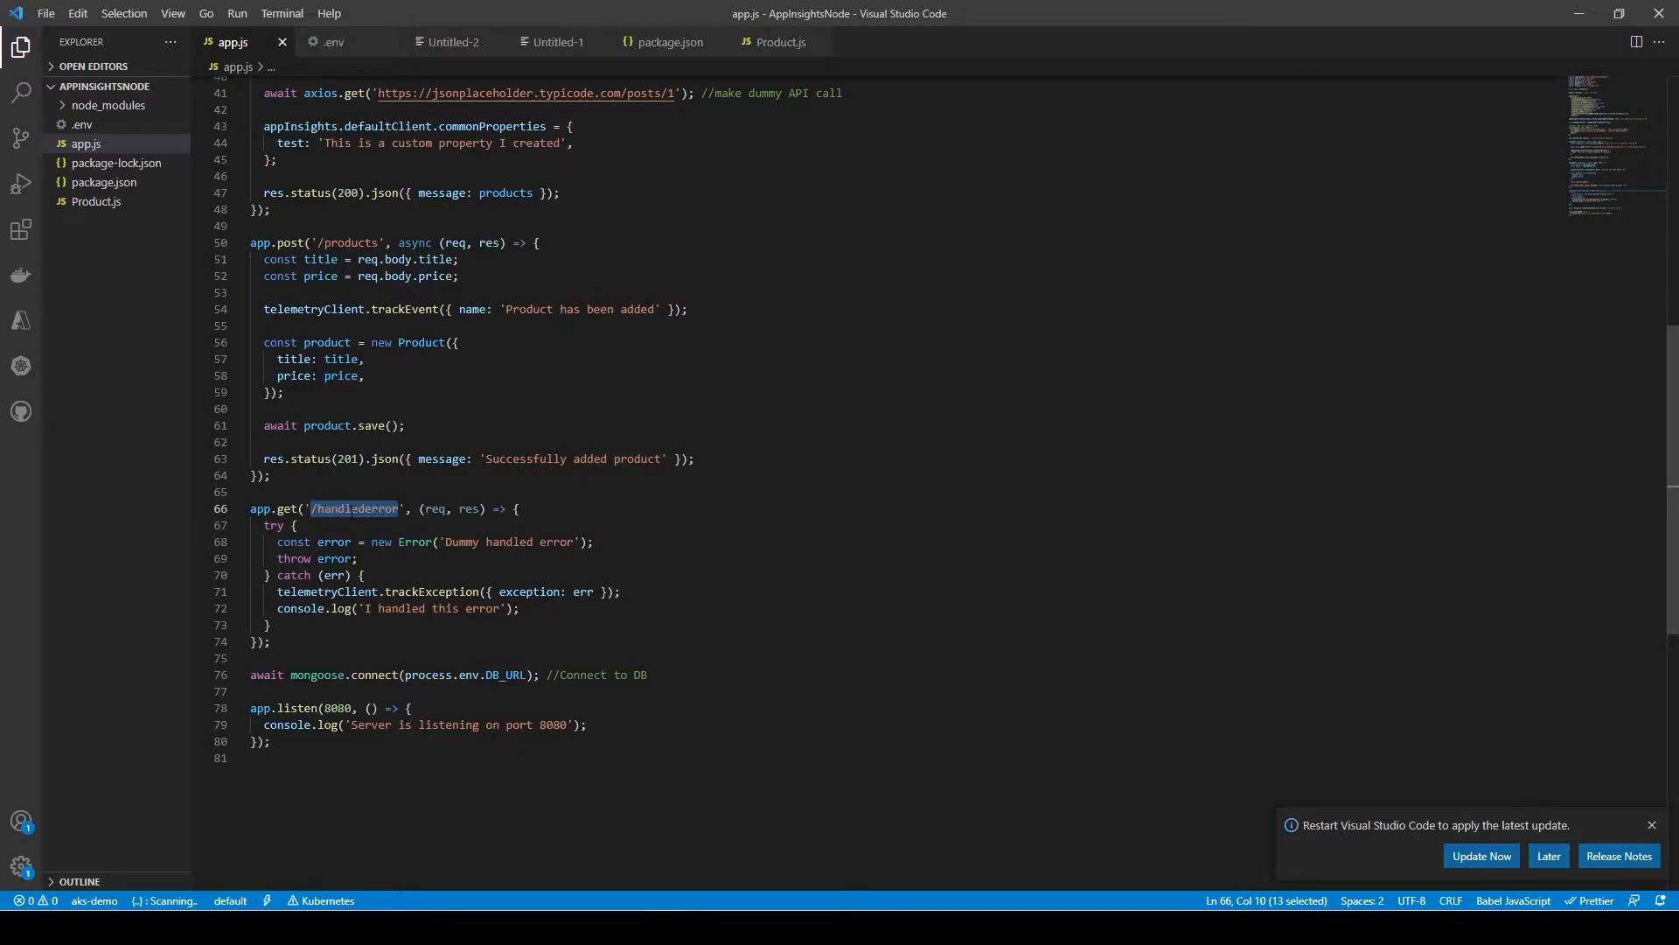
# - Examine the try/catch block of the /handlederror route in app.js in Visual Studio Code
pyautogui.moveTo(445, 542); pyautogui.dragTo(575, 542)
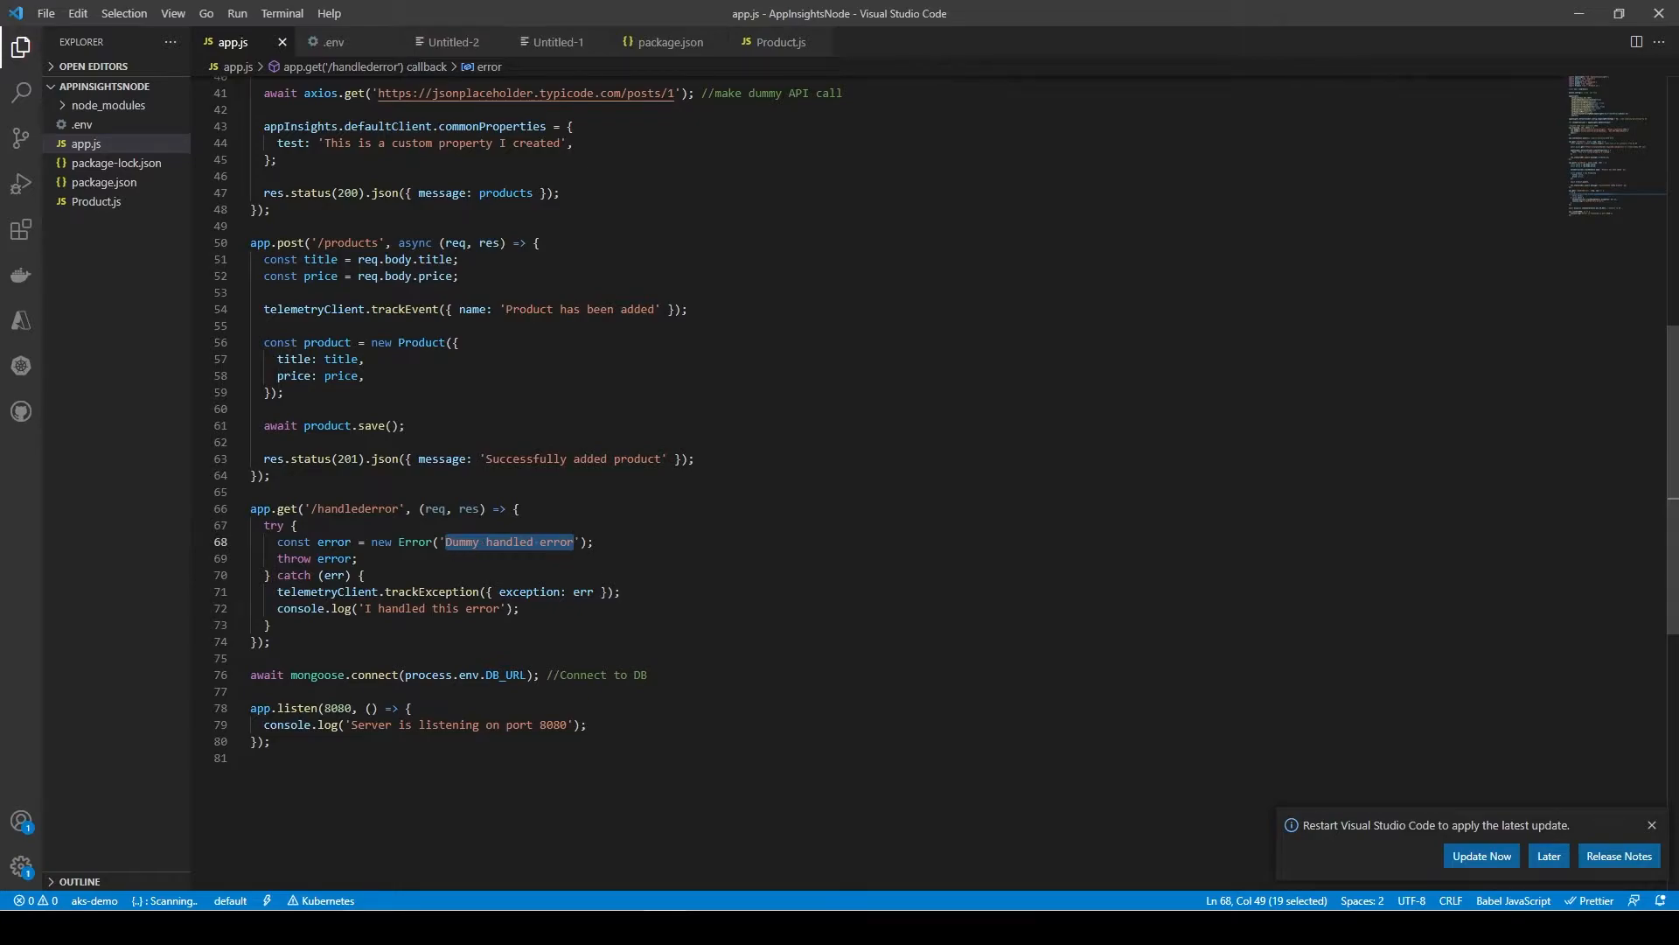
pyautogui.moveTo(264, 526); pyautogui.dragTo(536, 609)
pyautogui.click(537, 608)
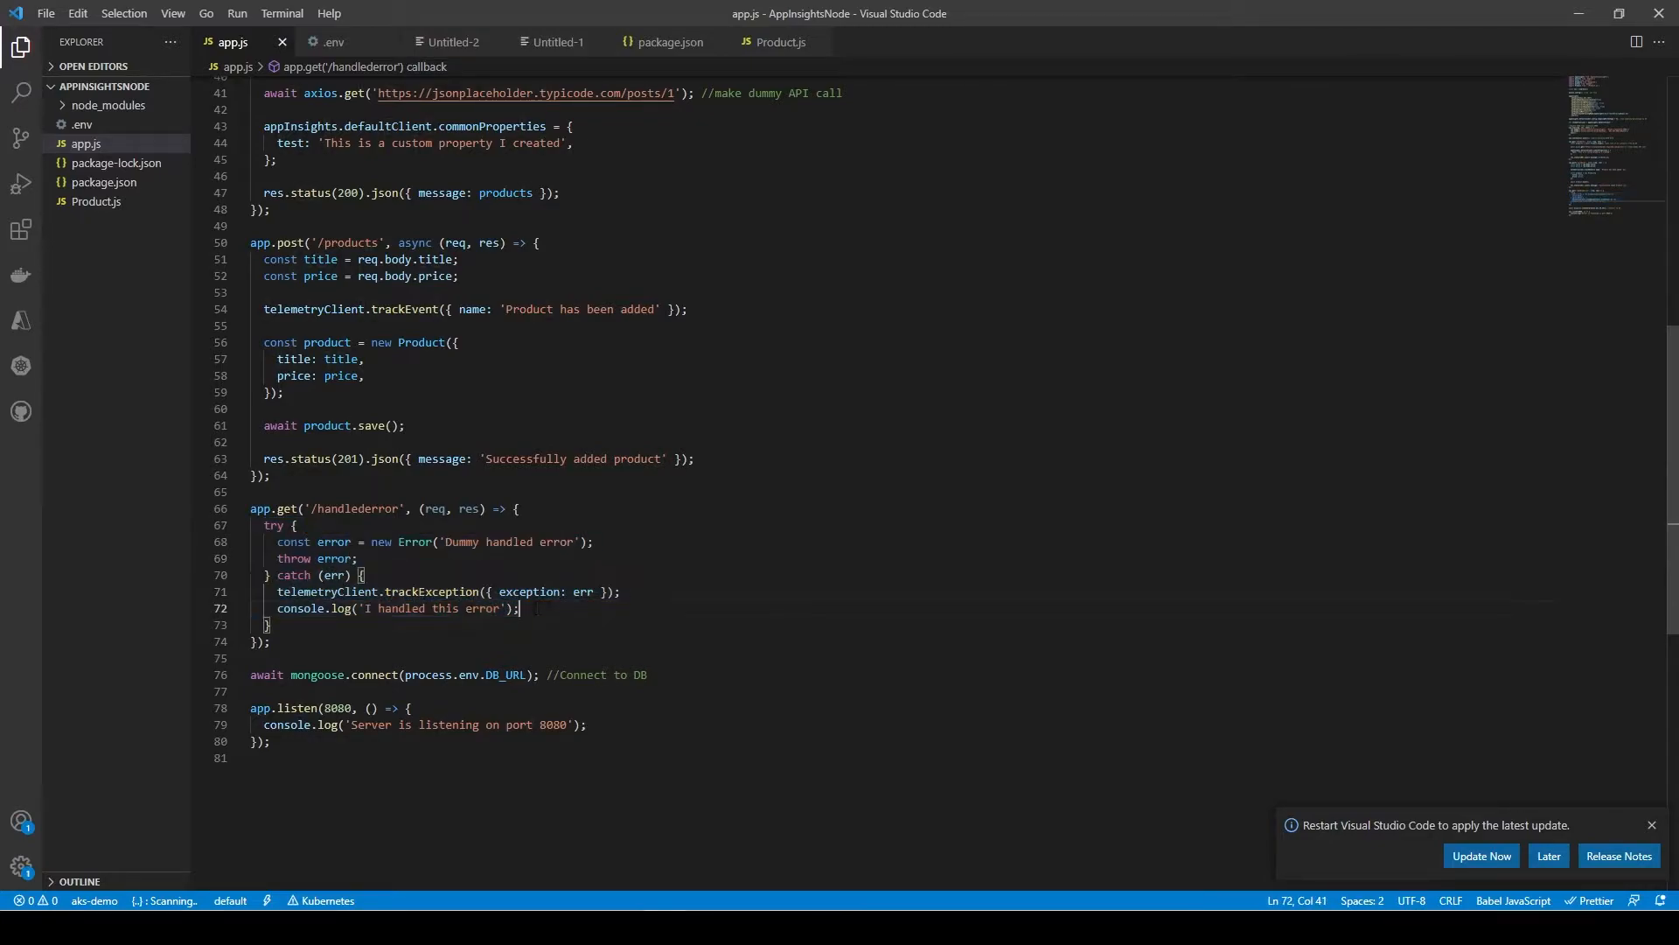
# - Examine the trackException call in the /handlederror route, comparing it with trackEvent and tracing the 'Dummy handled error' into the catch block
pyautogui.click(460, 592)
pyautogui.doubleClick(459, 592)
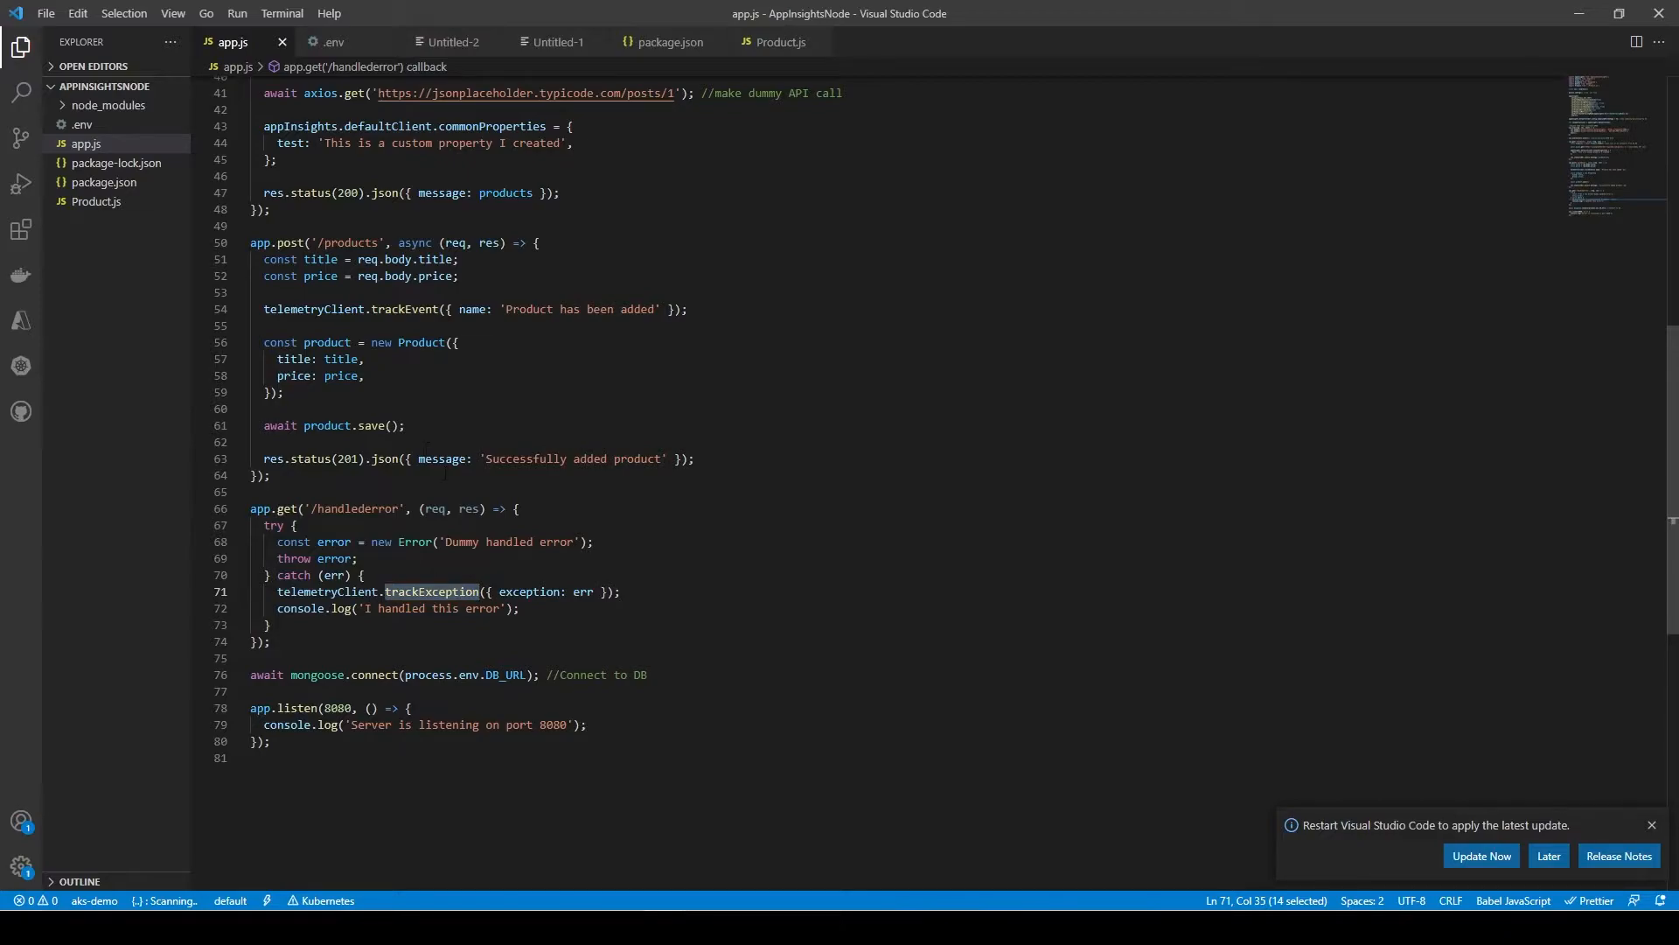
pyautogui.doubleClick(415, 310)
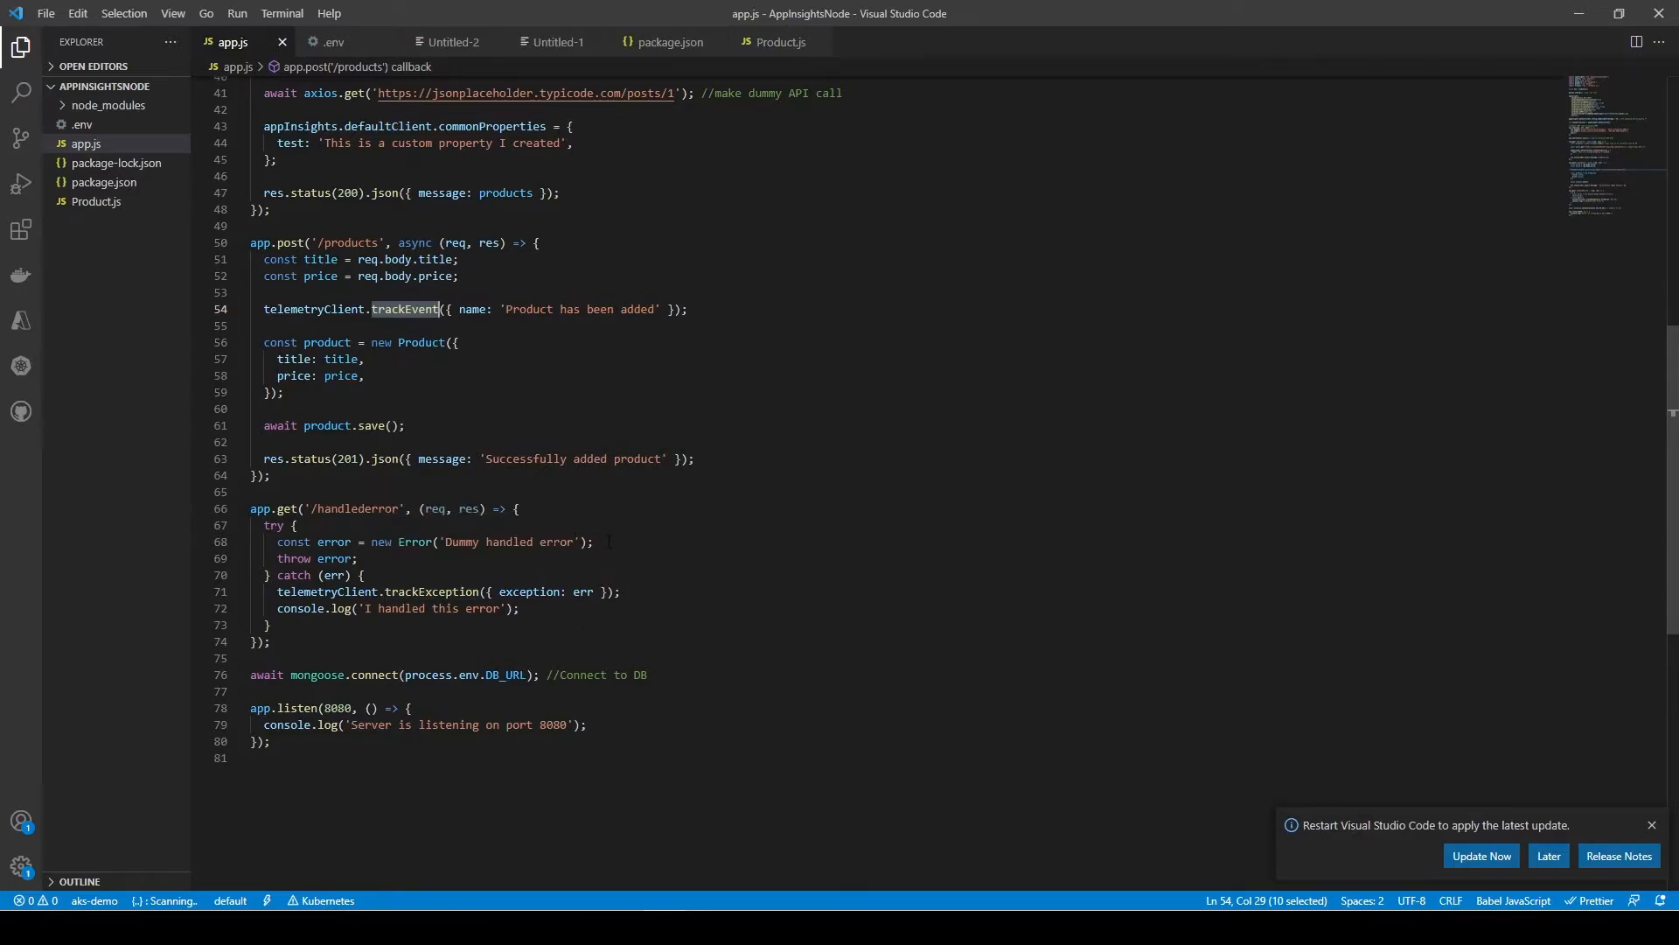
pyautogui.moveTo(575, 541); pyautogui.dragTo(446, 541)
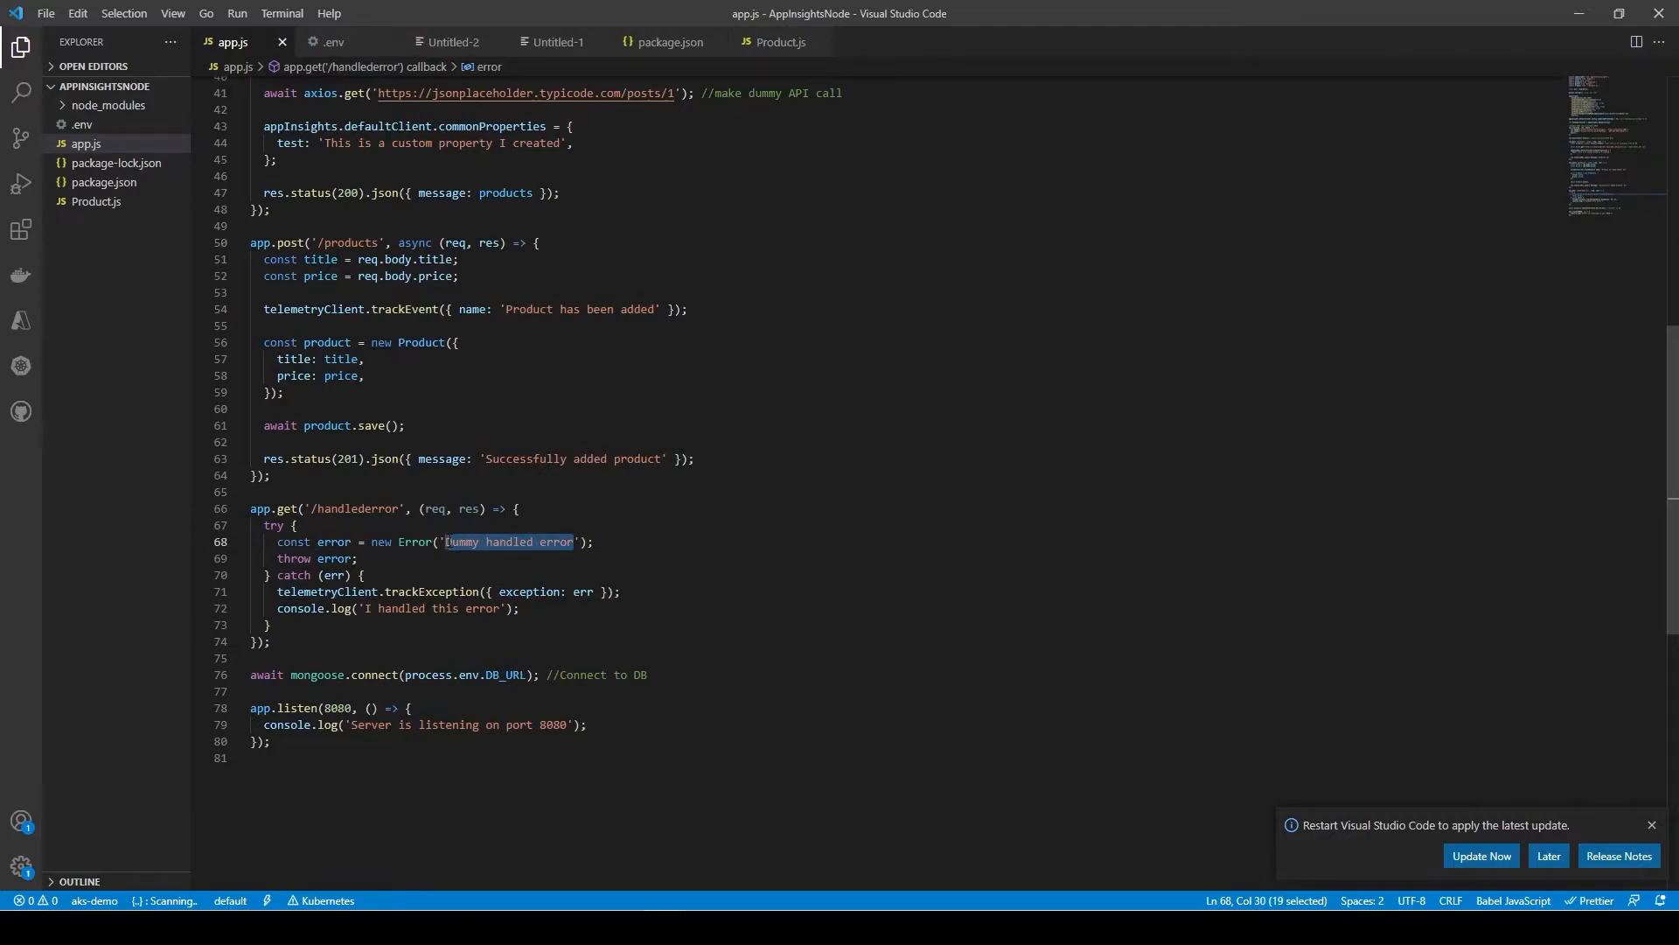
pyautogui.doubleClick(340, 576)
pyautogui.moveTo(385, 592)
pyautogui.mouseDown()
pyautogui.moveTo(492, 592)
pyautogui.moveTo(365, 575)
pyautogui.mouseUp()
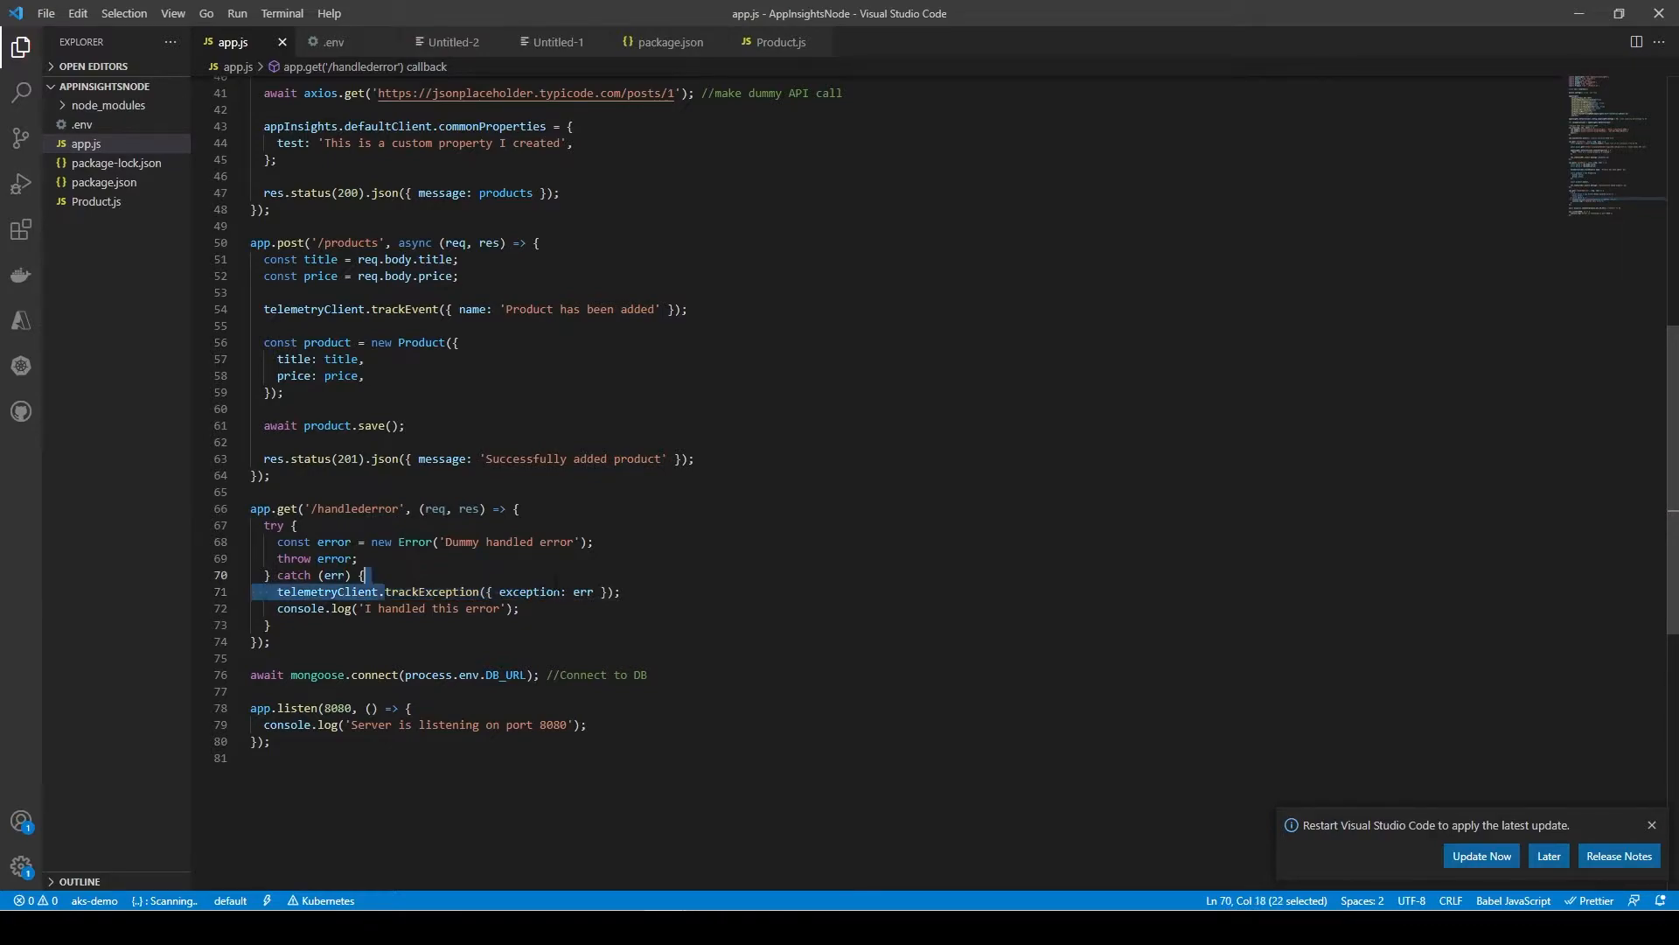
pyautogui.click(561, 610)
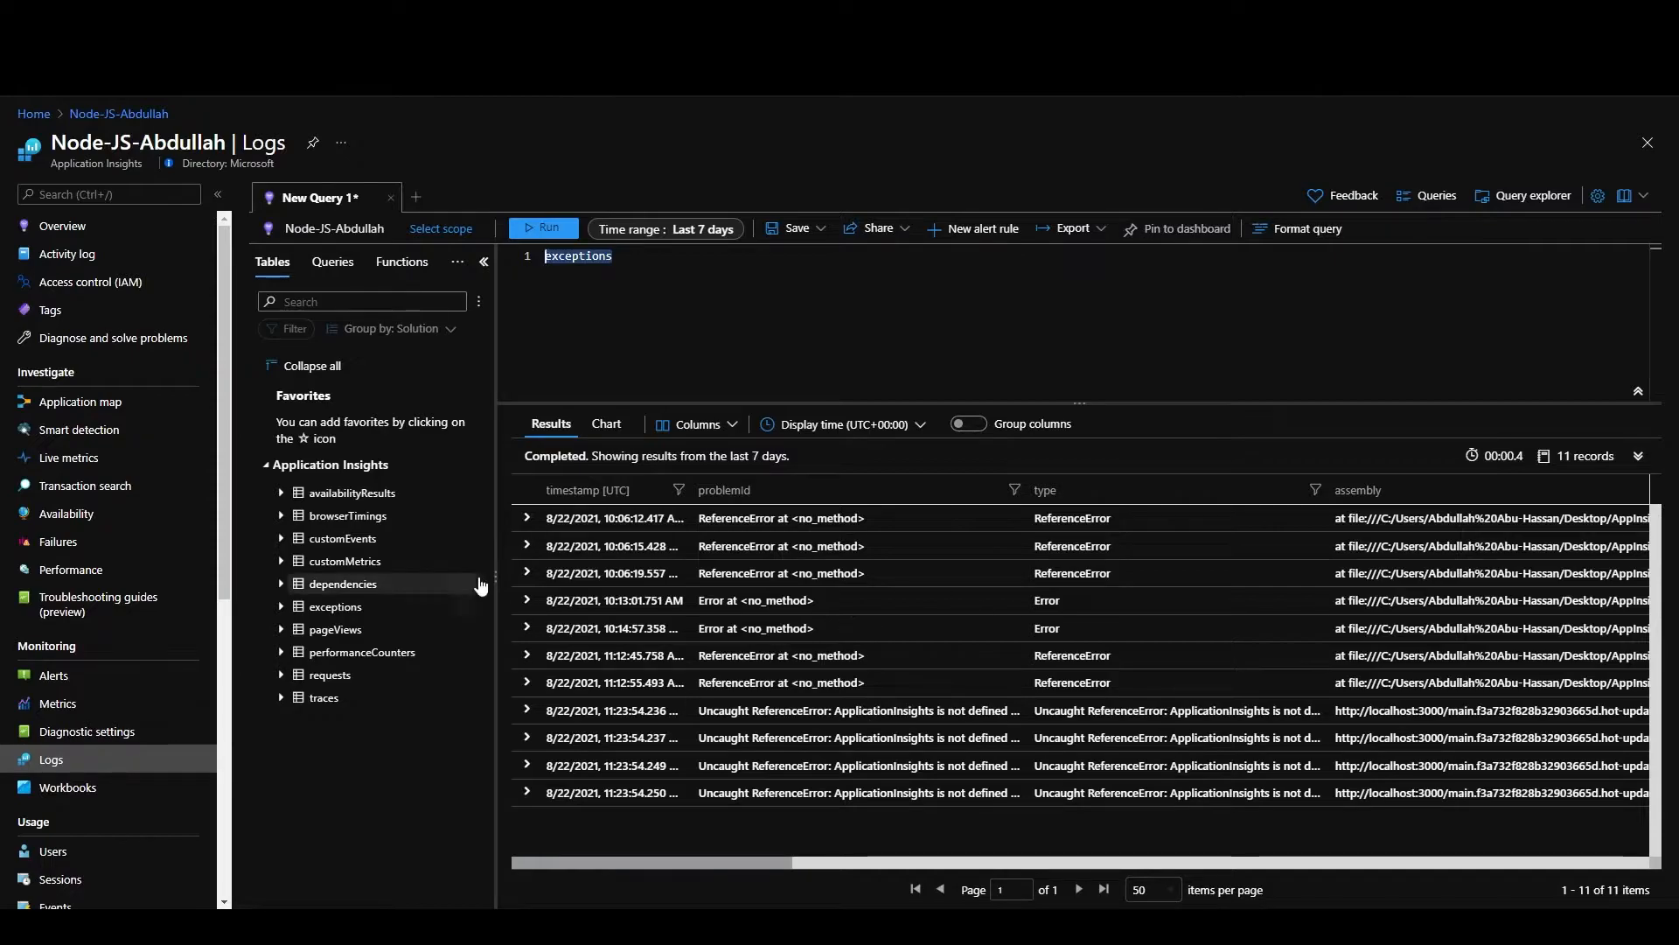
# - Switch to the Azure portal's exceptions query results and inspect the outerMessage of the first 'Error at <no_method>' record
pyautogui.click(527, 600)
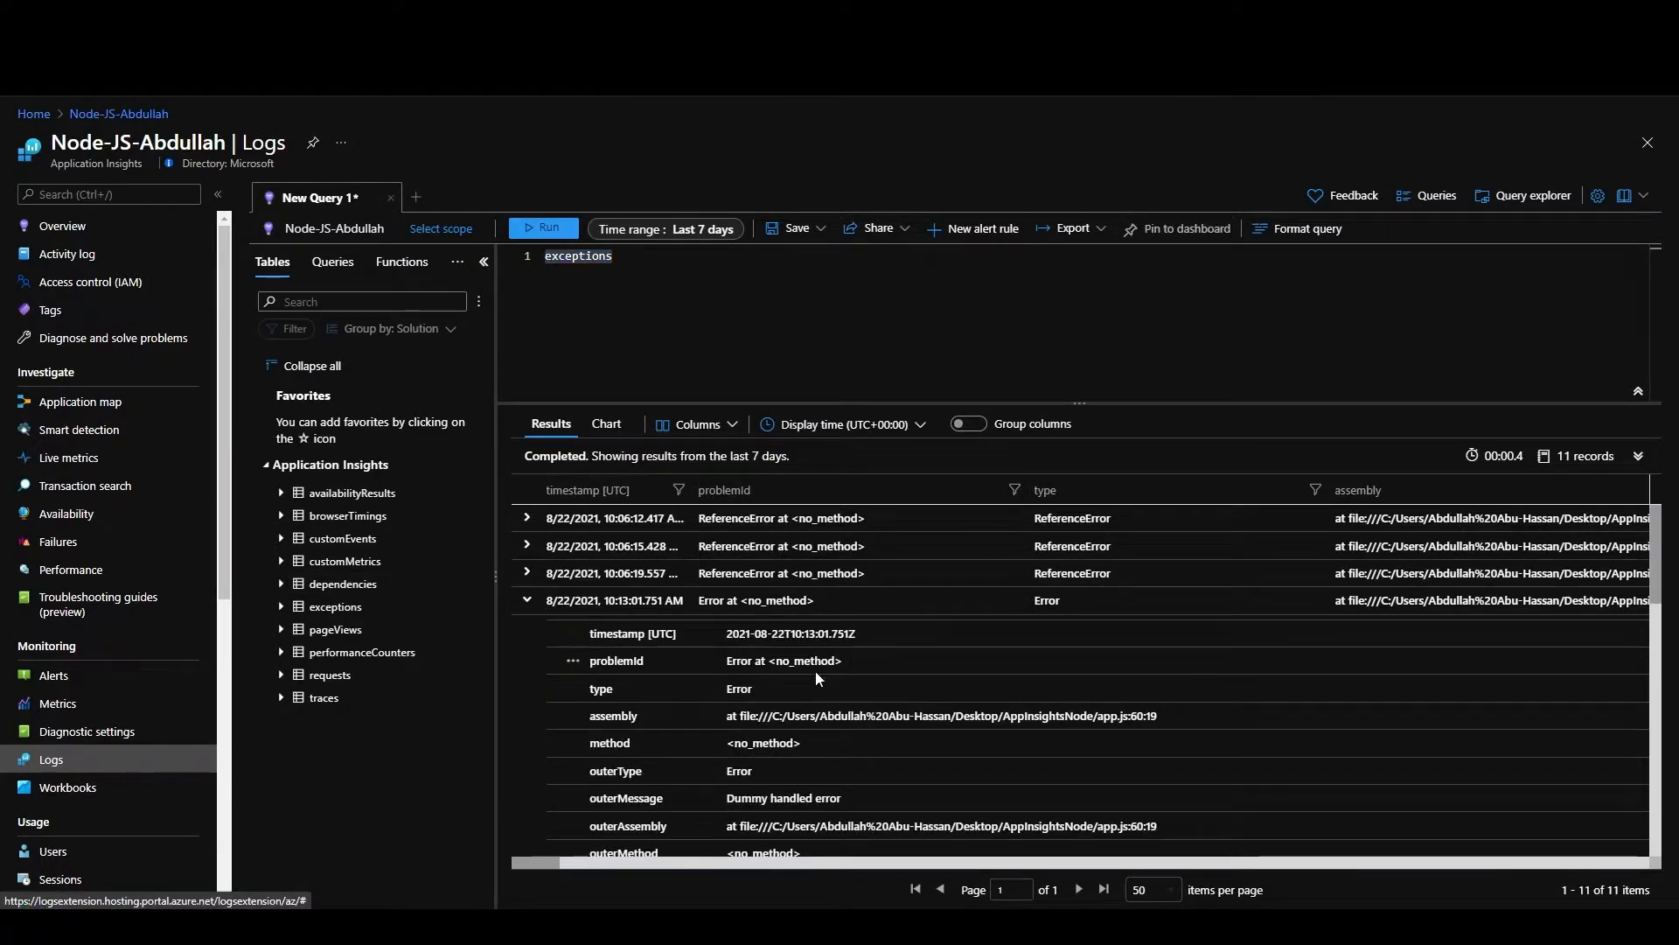
pyautogui.moveTo(843, 799); pyautogui.dragTo(715, 796)
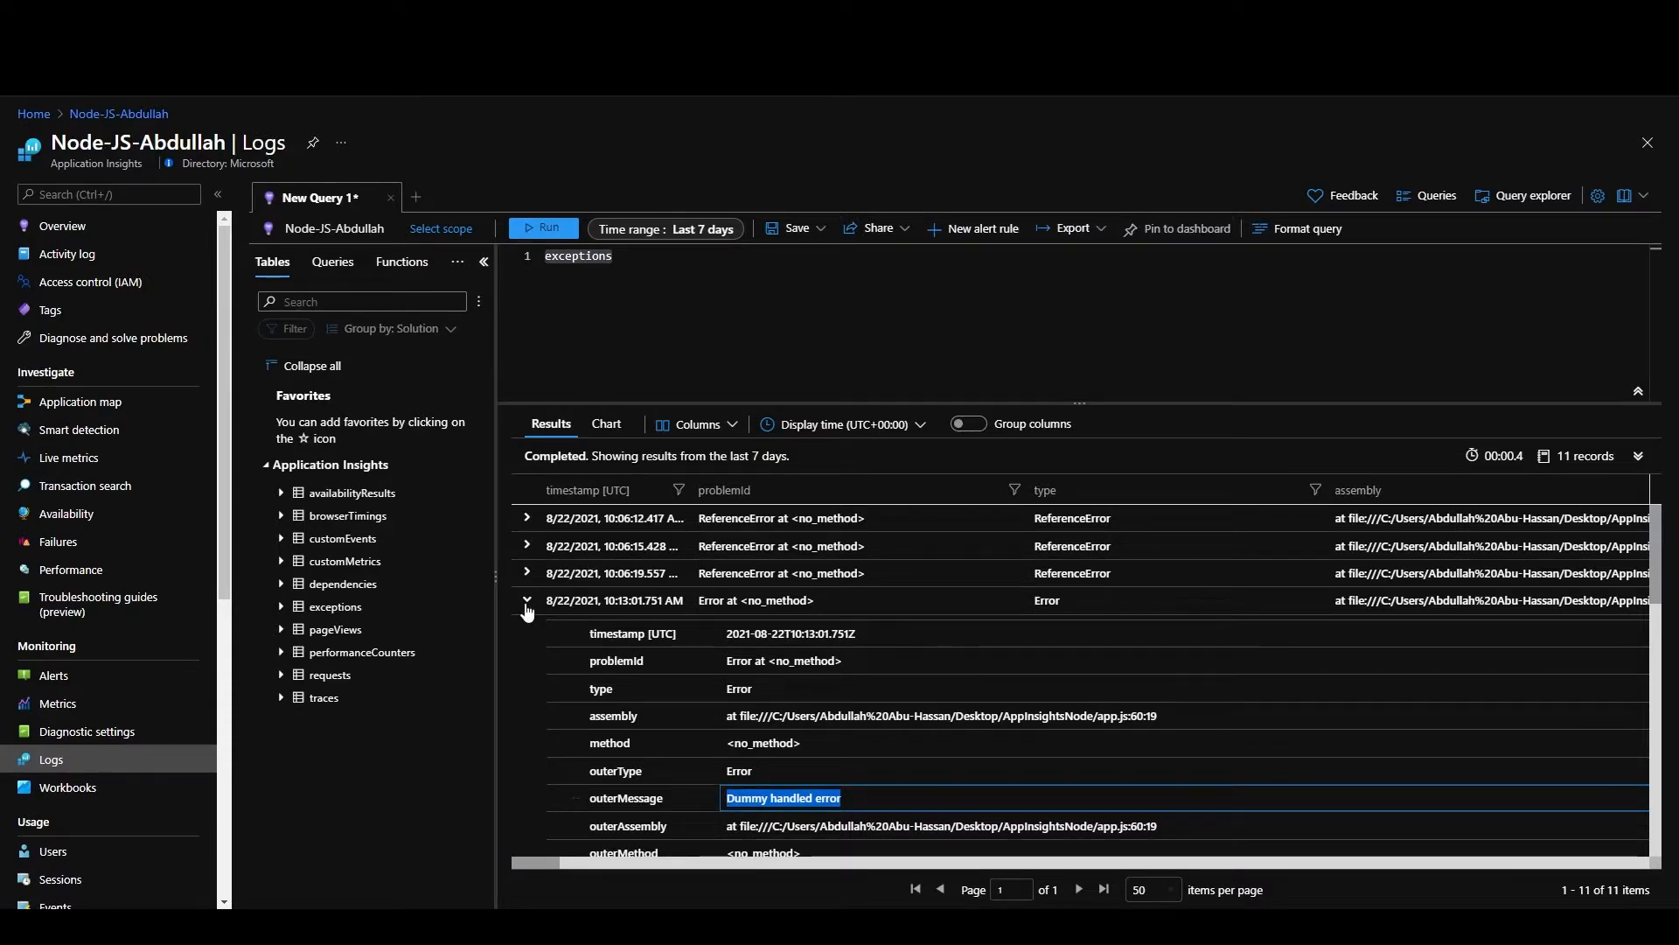
pyautogui.click(526, 600)
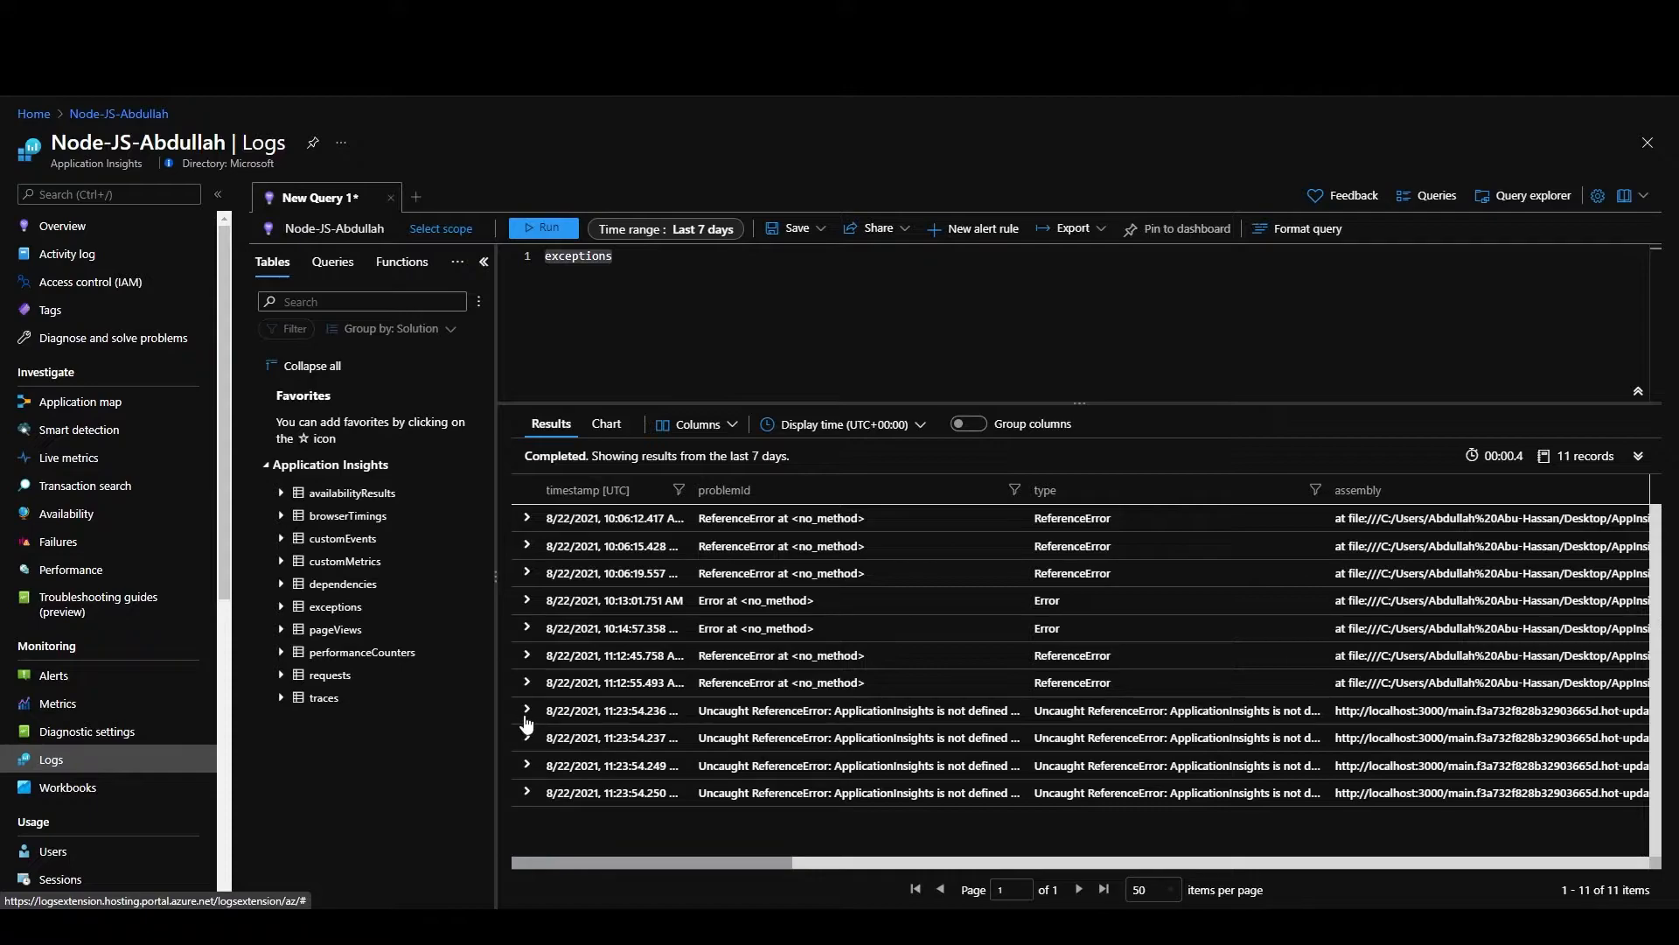
# - Expand the first 'Uncaught ReferenceError' exception record and examine its problemId
pyautogui.click(530, 716)
pyautogui.scroll(-1, 1030, 713)
pyautogui.scroll(-1, 1030, 713)
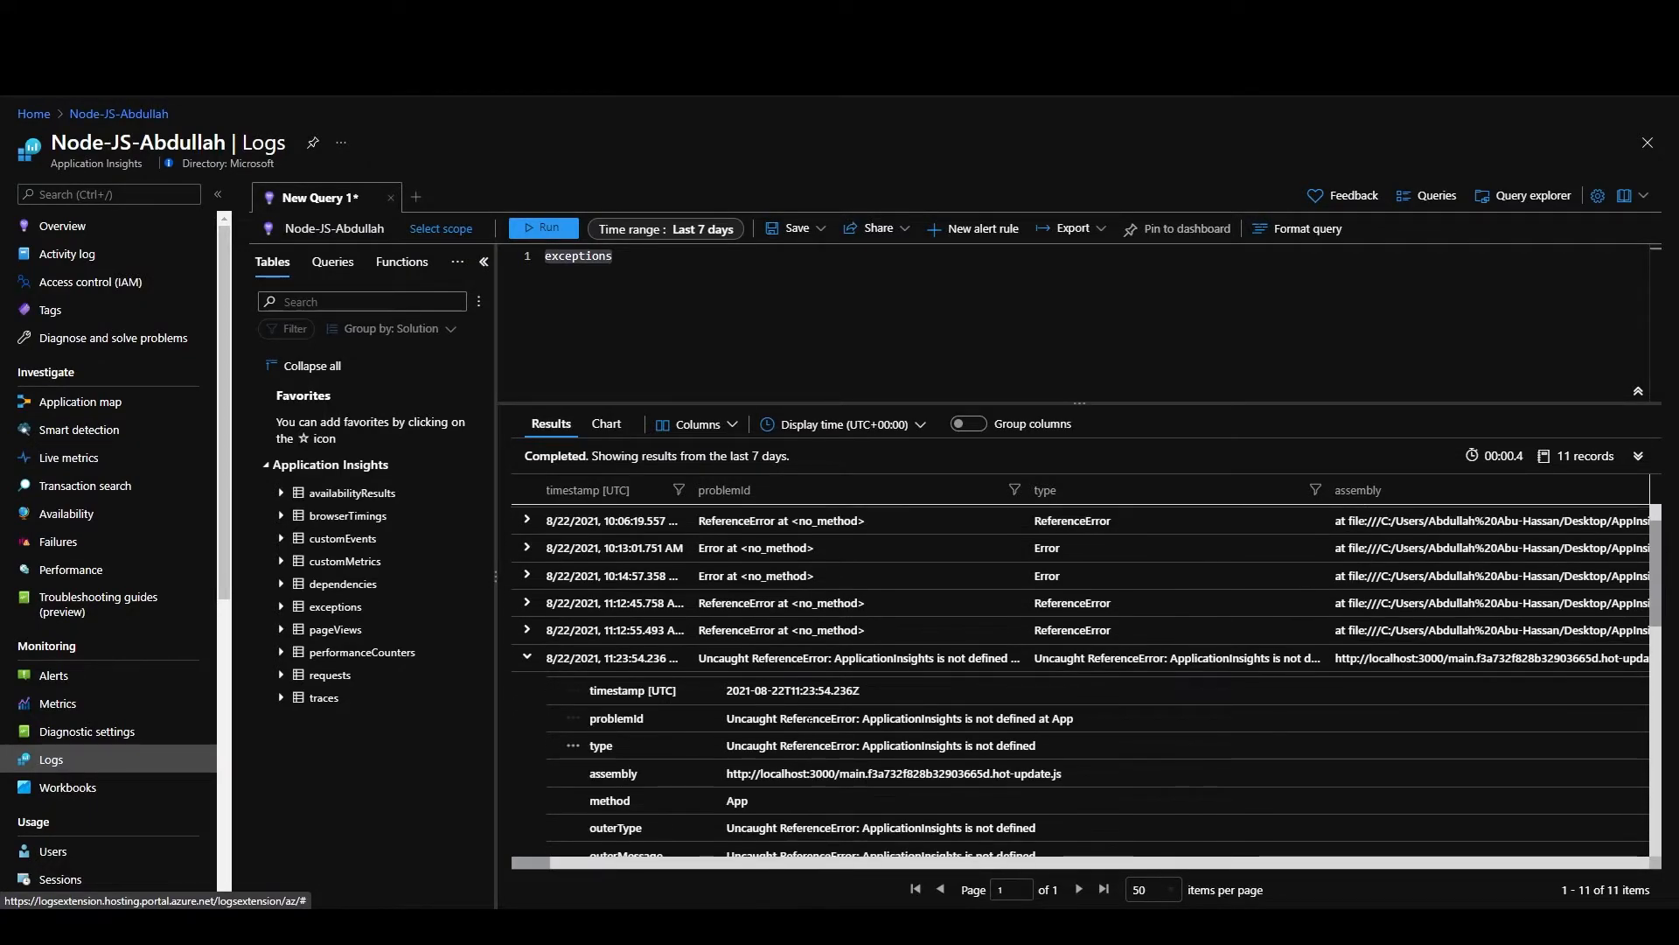
pyautogui.moveTo(870, 718); pyautogui.dragTo(1092, 715)
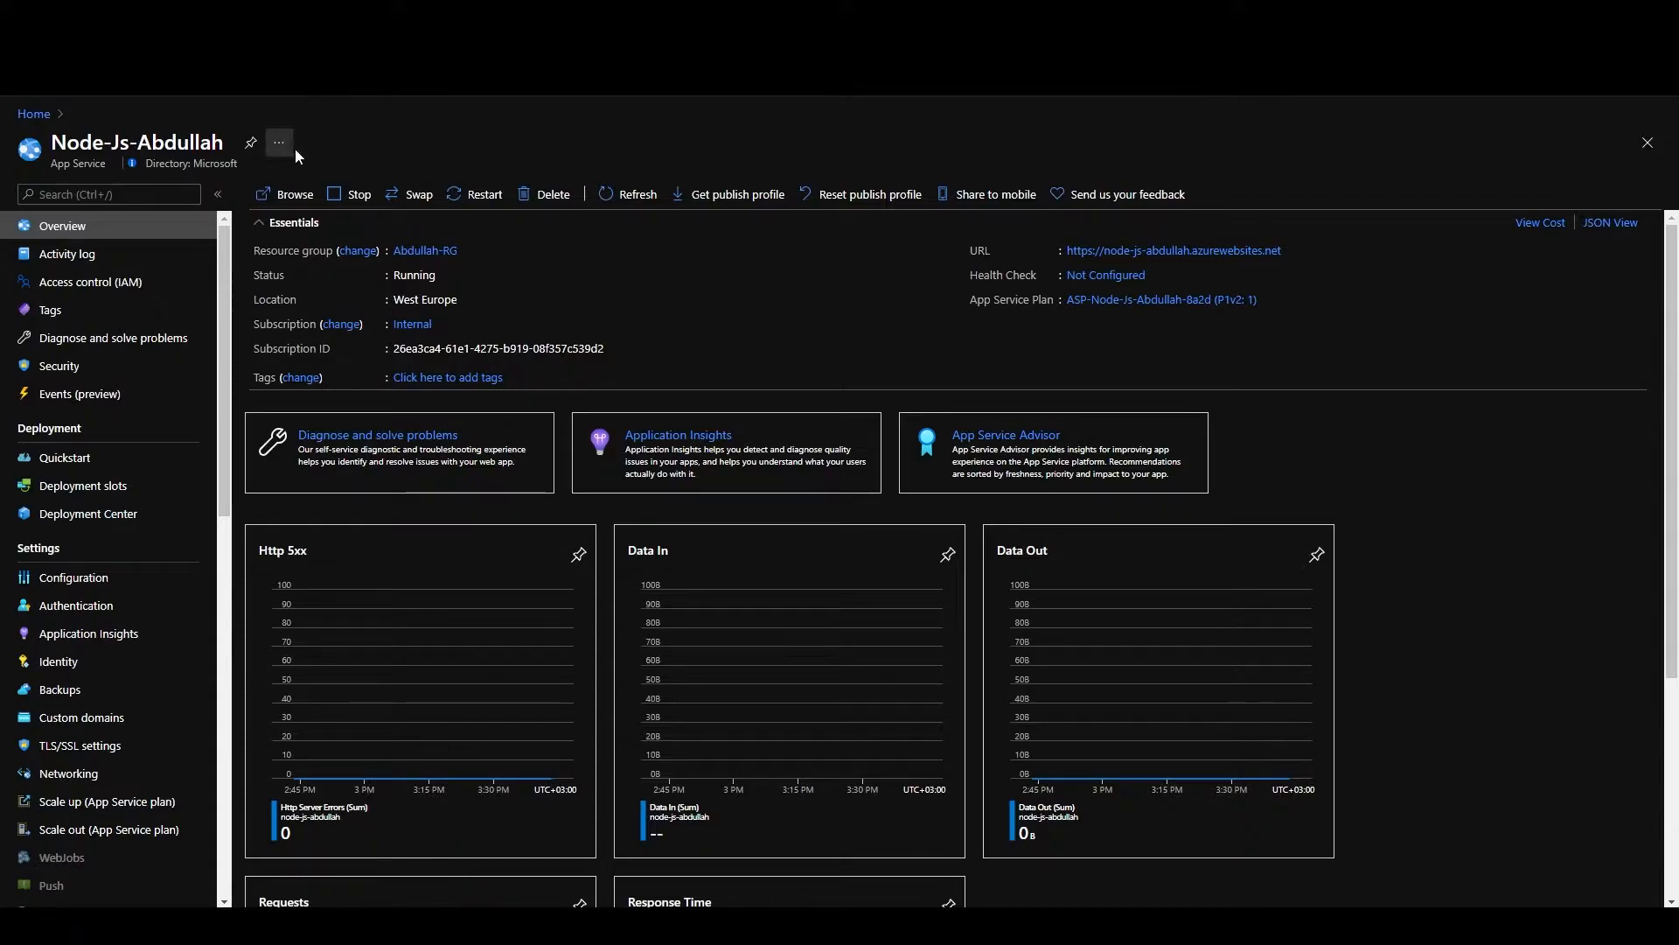
# - Check the Node.js App Service's name and resource type, and open its Application Insights settings
pyautogui.moveTo(96, 163); pyautogui.dragTo(53, 143)
pyautogui.click(105, 173)
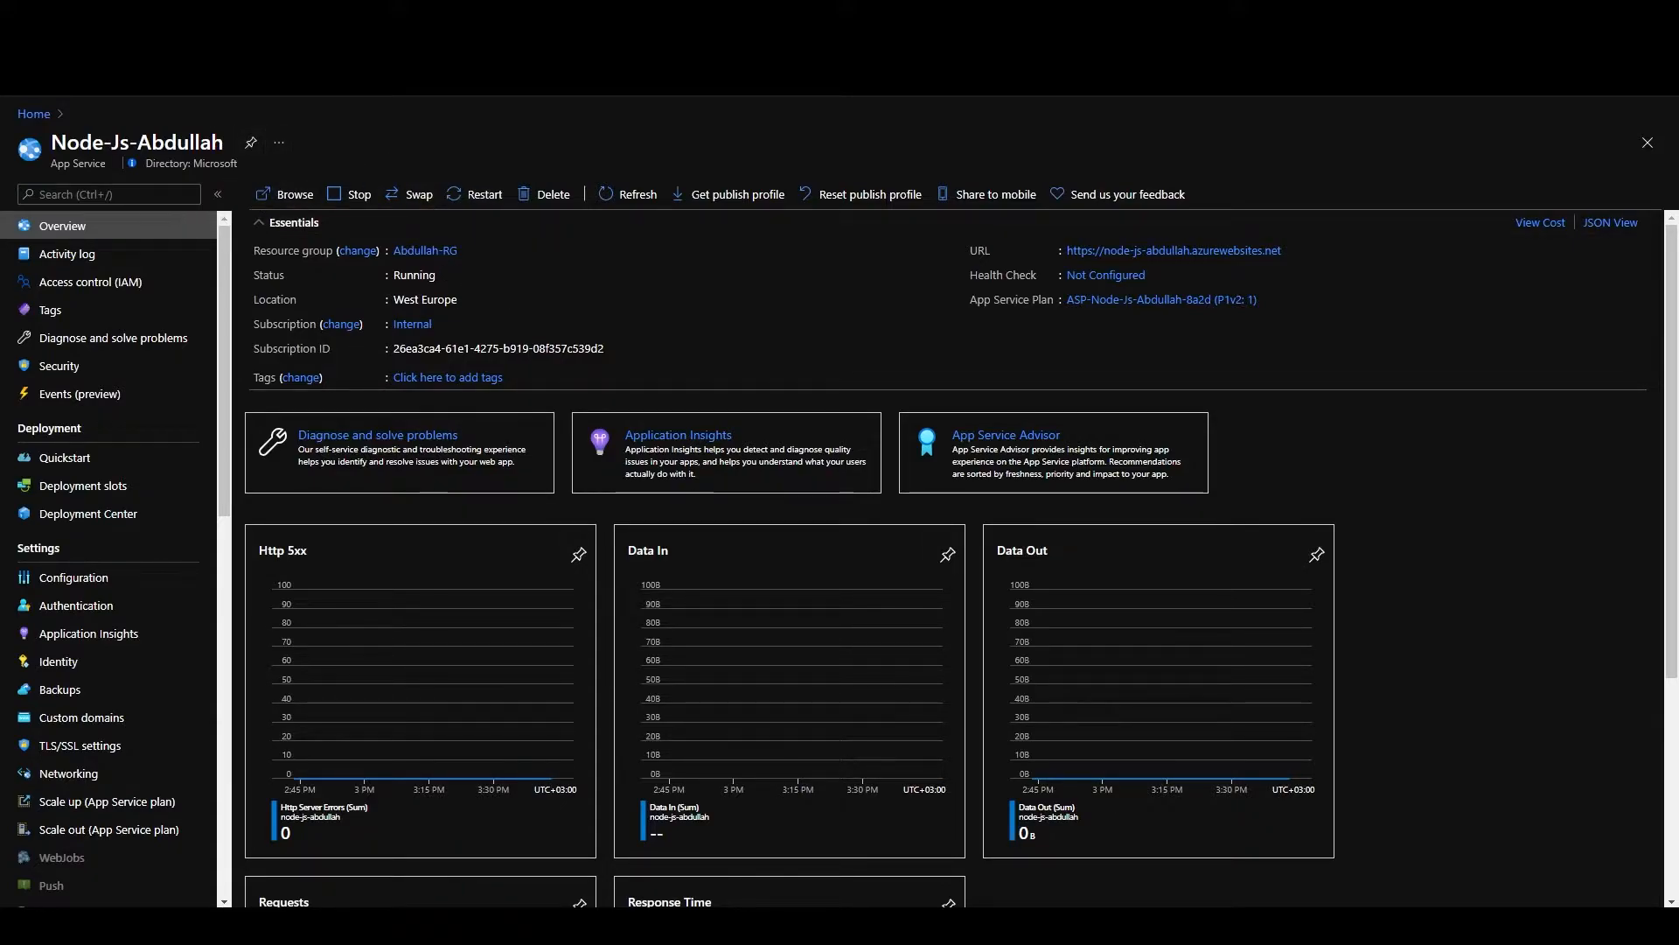
pyautogui.moveTo(51, 141); pyautogui.dragTo(96, 164)
pyautogui.doubleClick(96, 164)
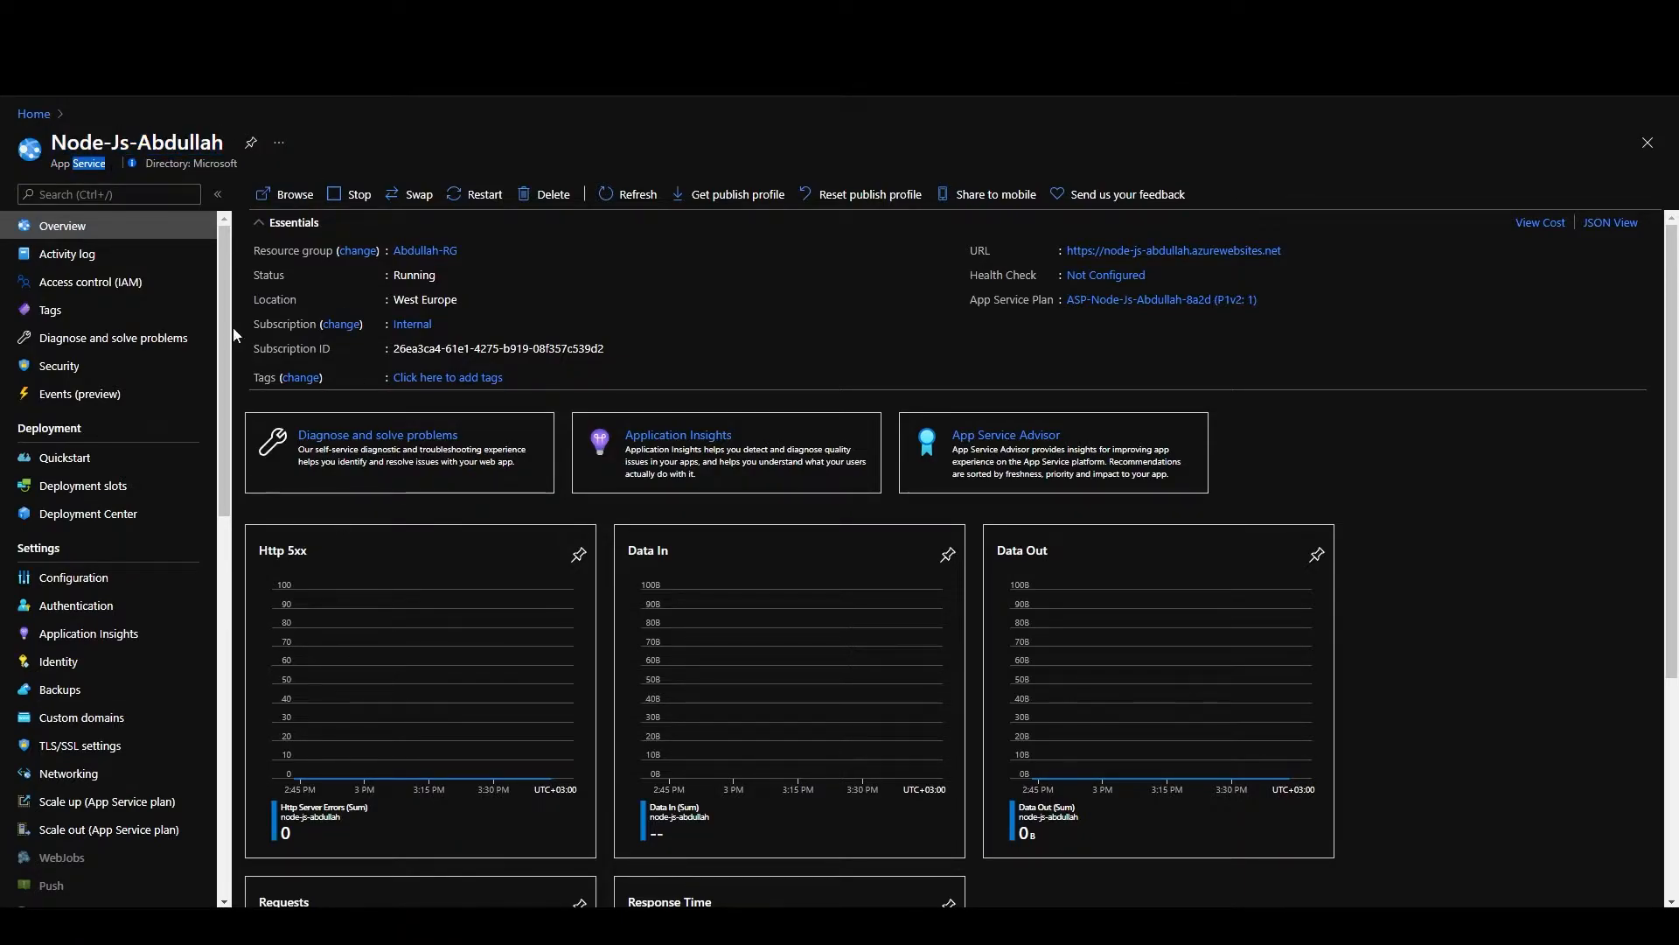
pyautogui.doubleClick(53, 548)
pyautogui.click(96, 633)
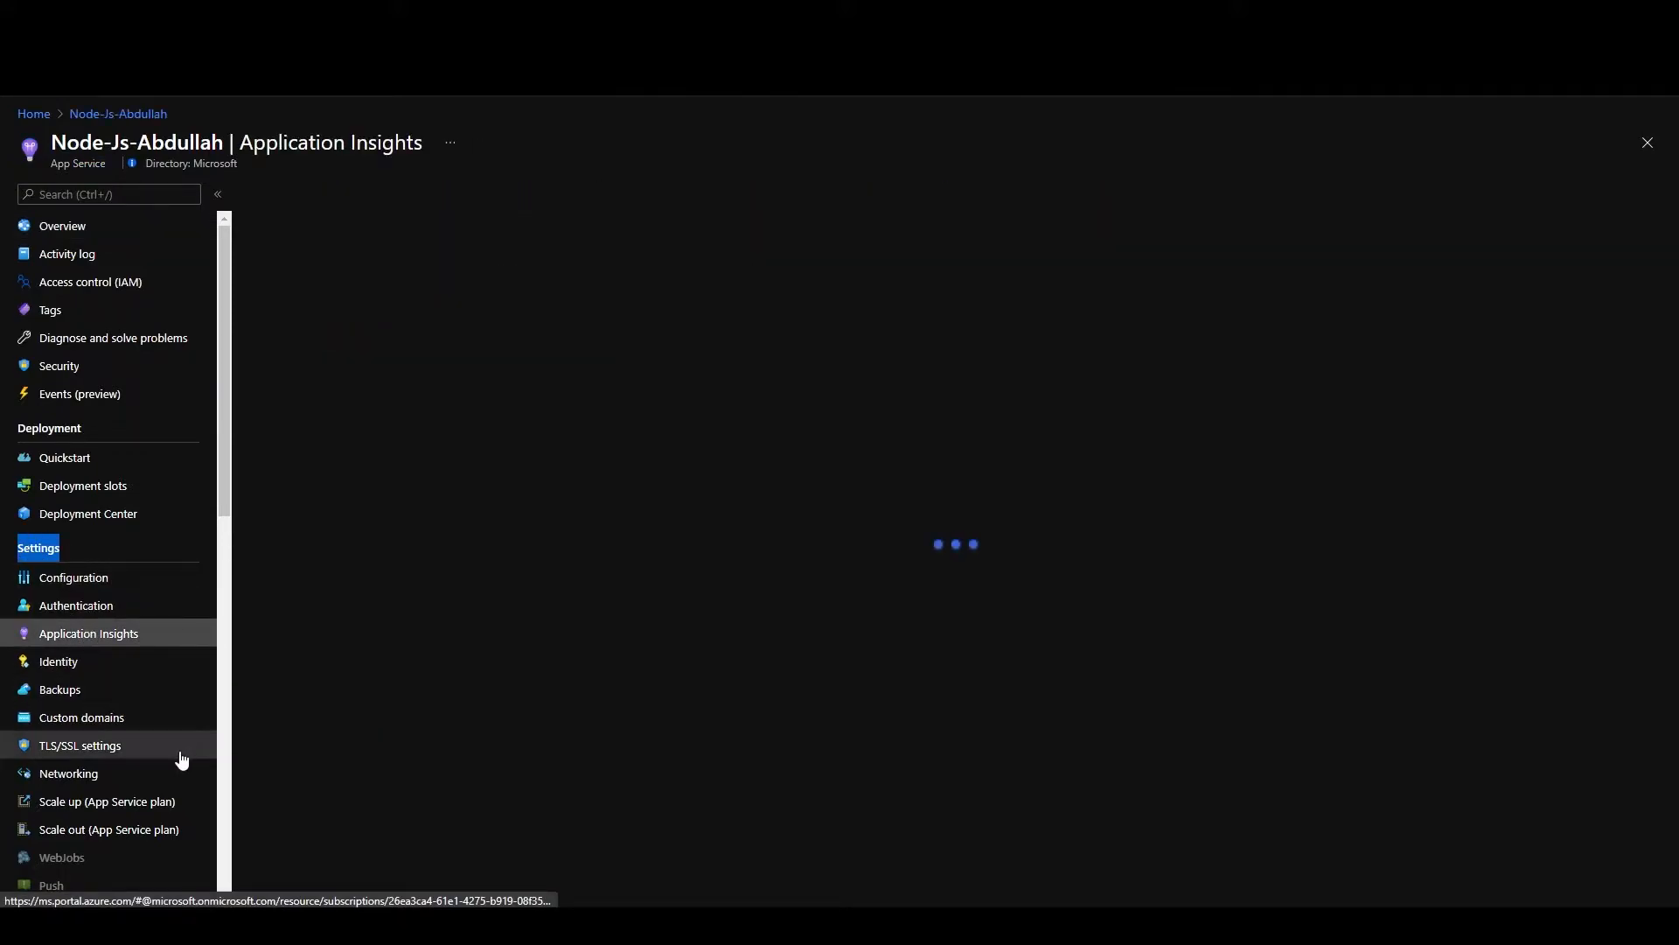
# - Turn on Application Insights data collection for the App Service and look over the resource link options
pyautogui.click(386, 256)
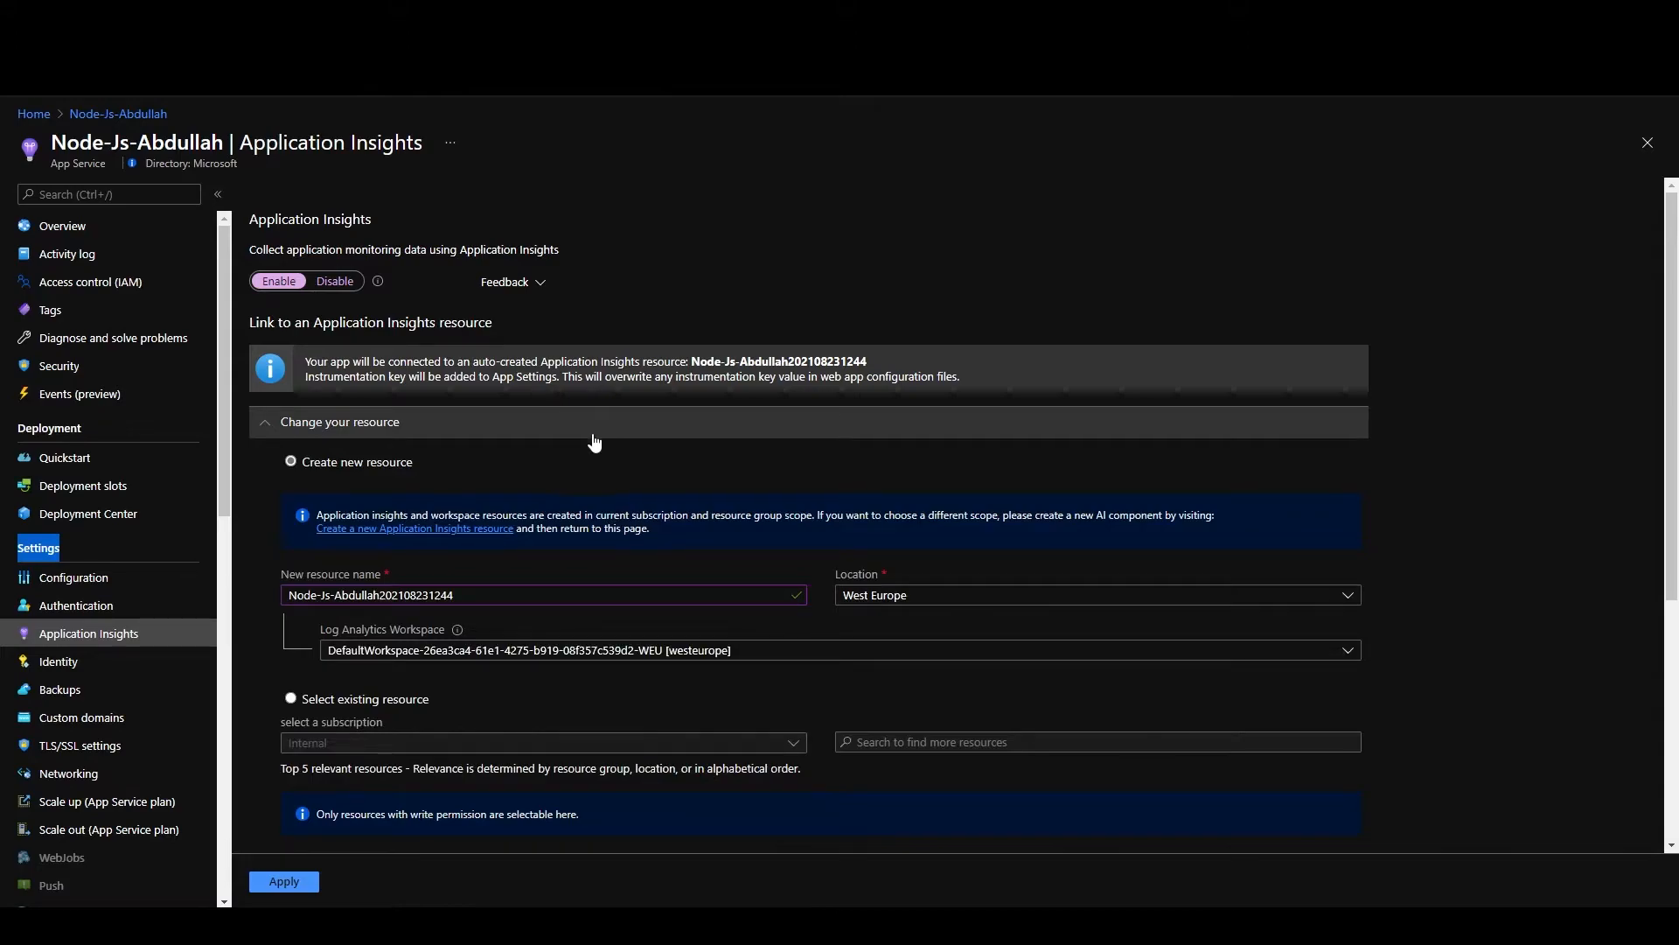
pyautogui.click(279, 284)
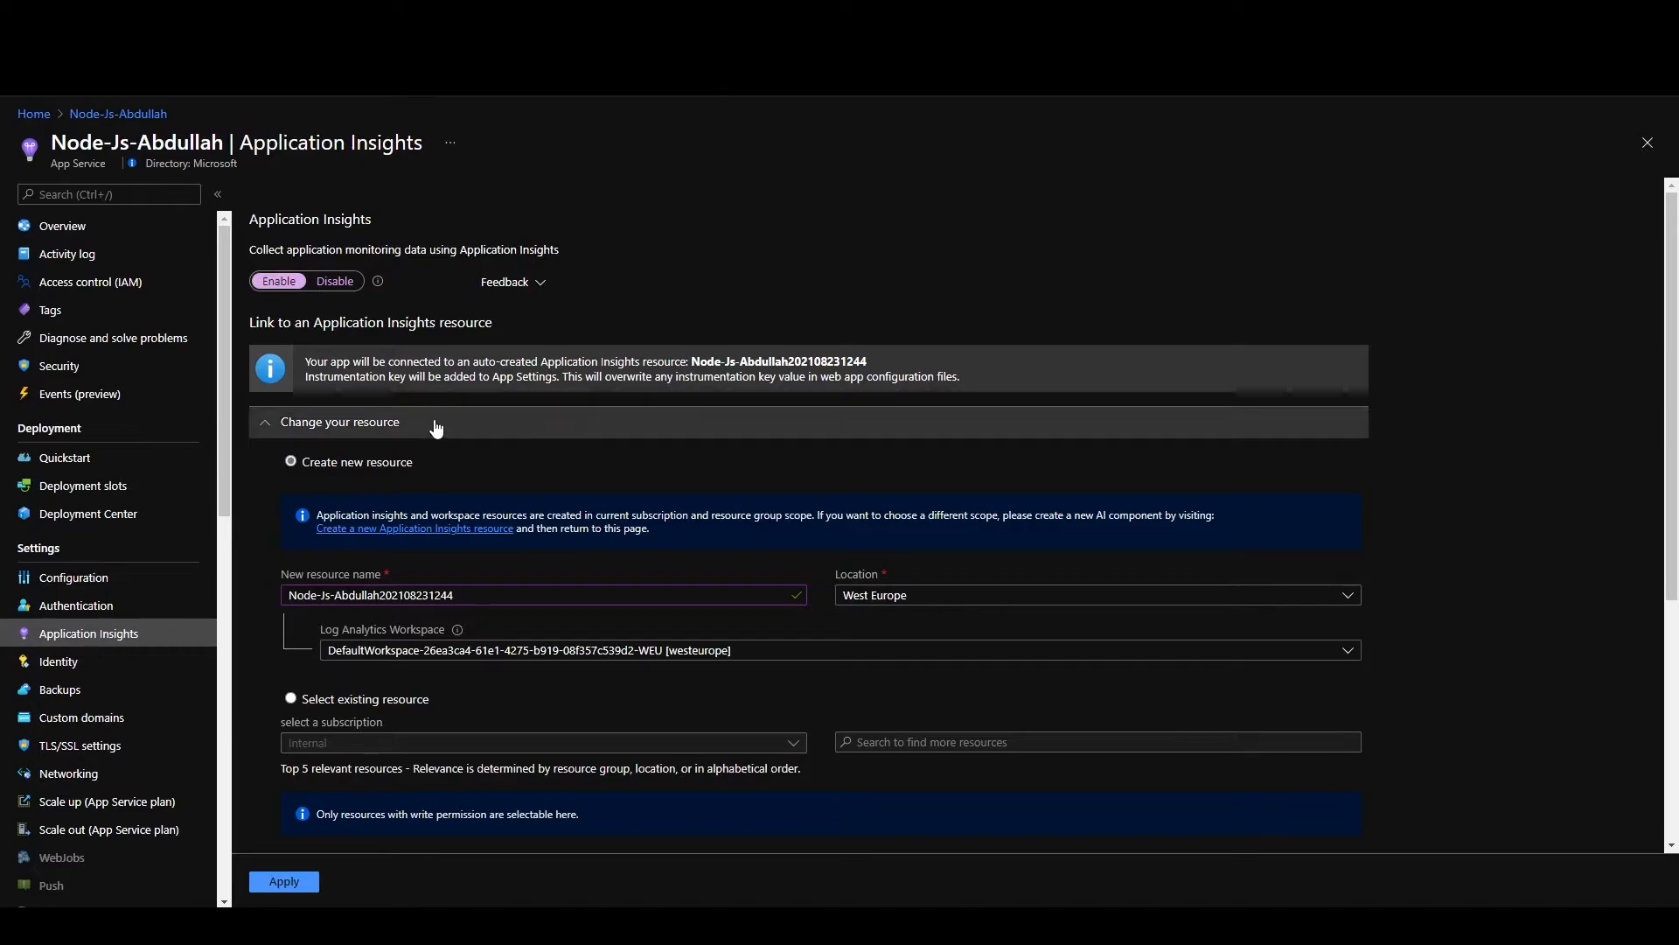
pyautogui.scroll(-3, 481, 424)
pyautogui.scroll(3, 530, 422)
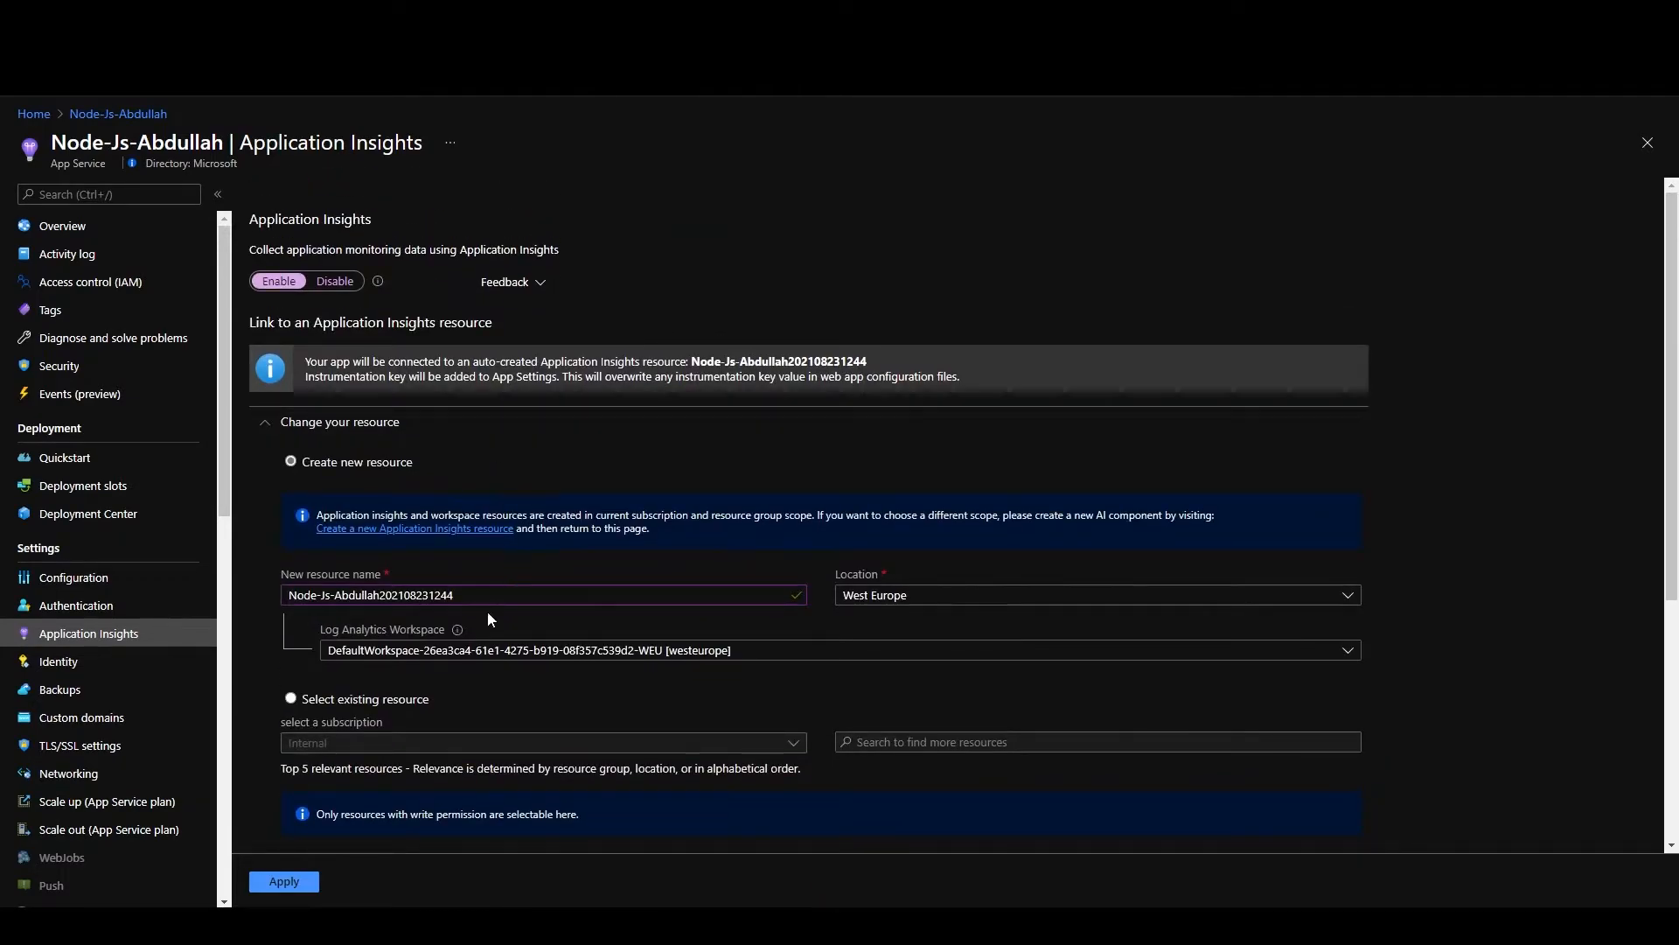
# - Review the new resource's name and the available Log Analytics workspaces, keeping the default West Europe workspace
pyautogui.scroll(-1, 438, 564)
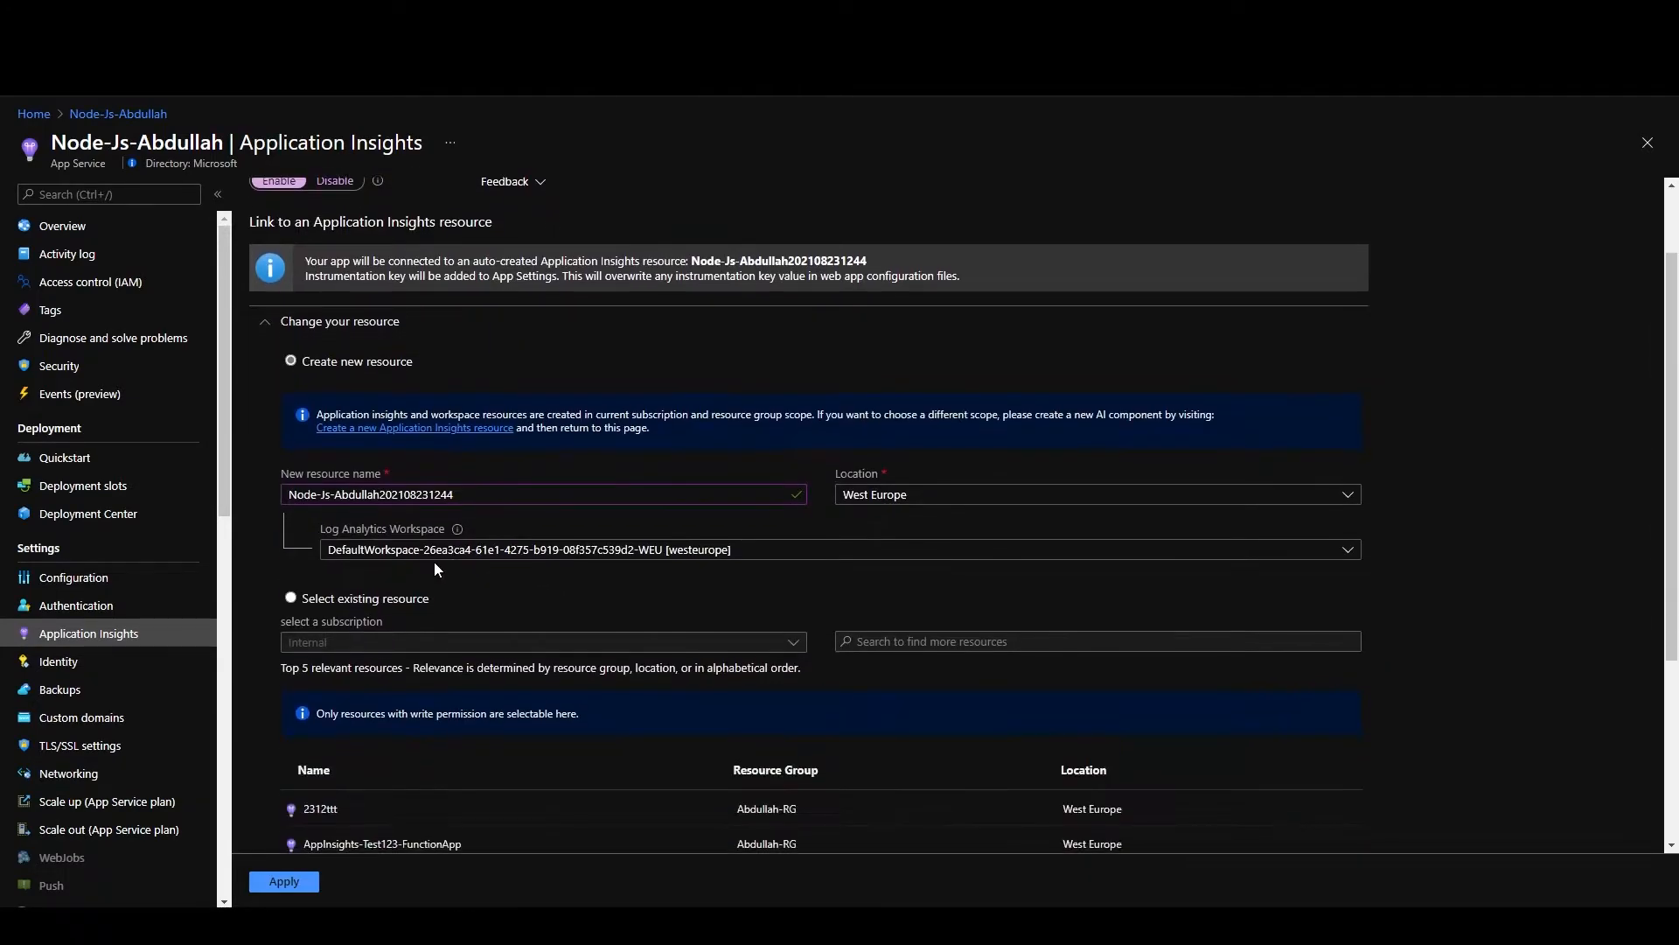
pyautogui.click(490, 553)
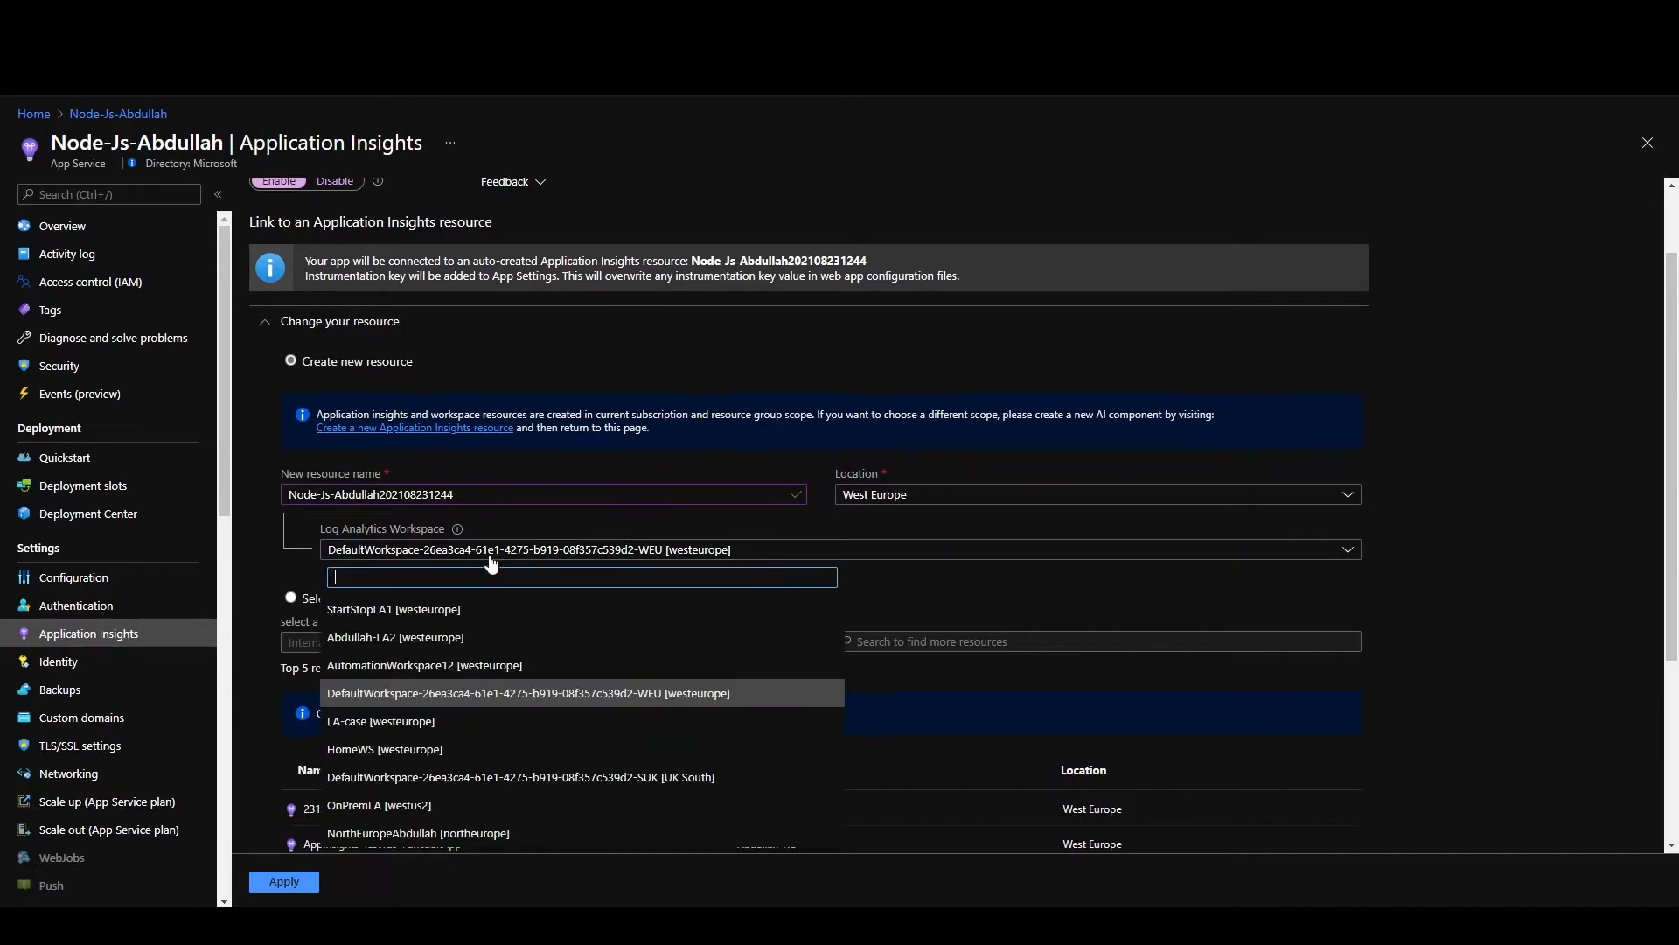
pyautogui.click(488, 558)
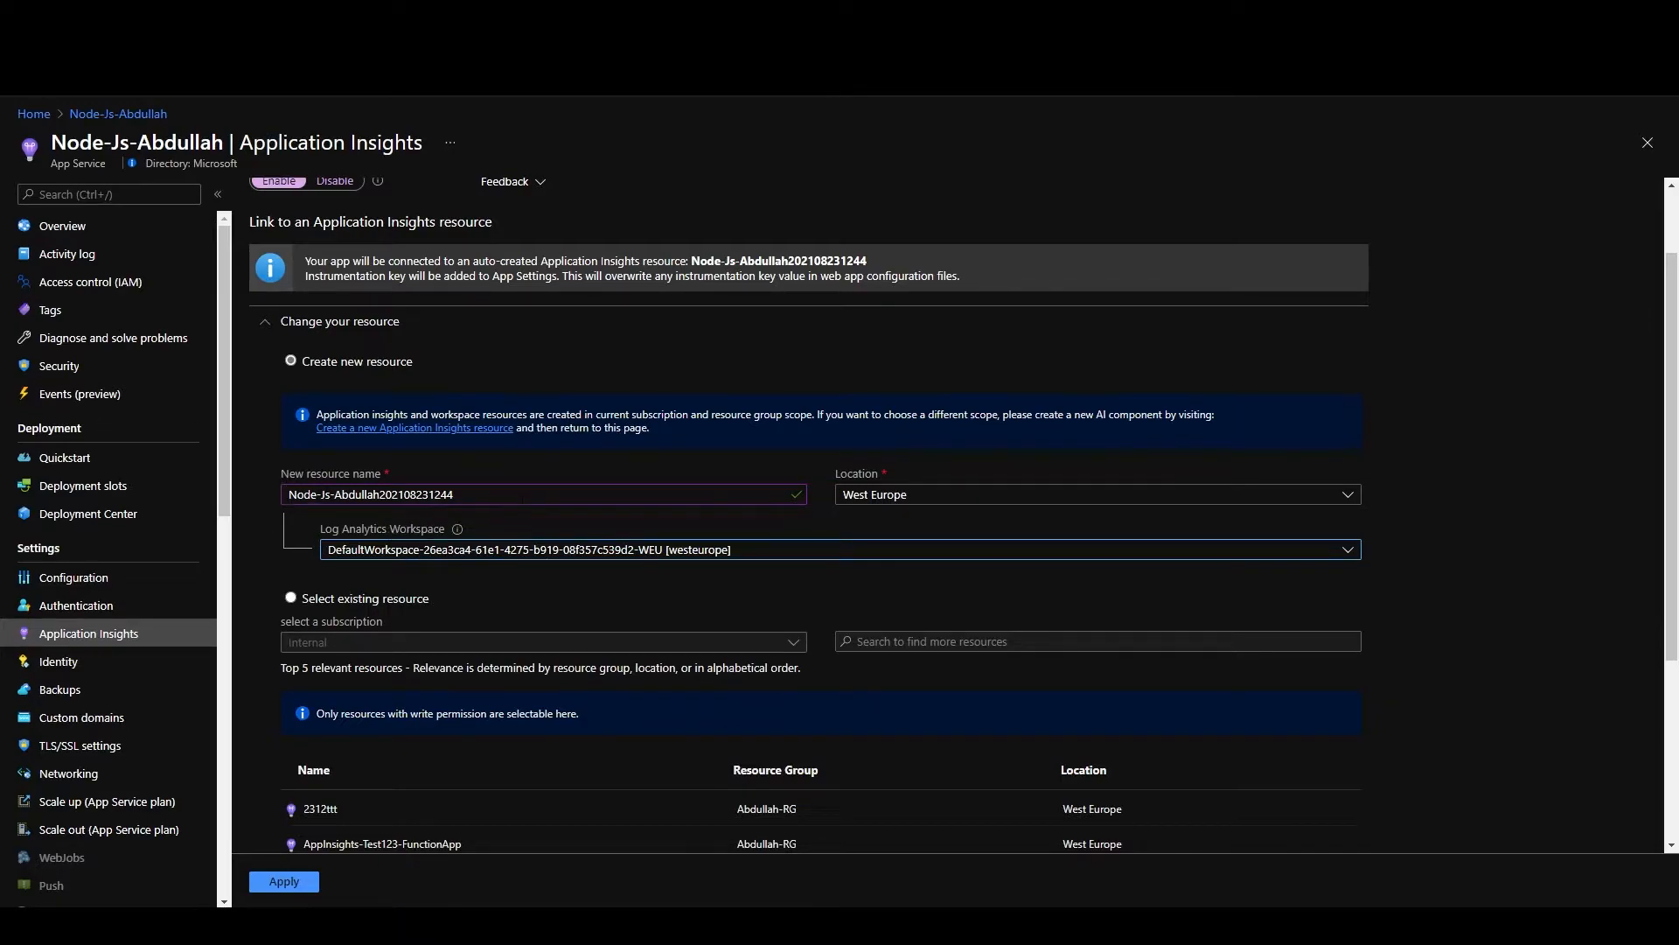
pyautogui.moveTo(522, 499); pyautogui.dragTo(321, 496)
pyautogui.click(384, 555)
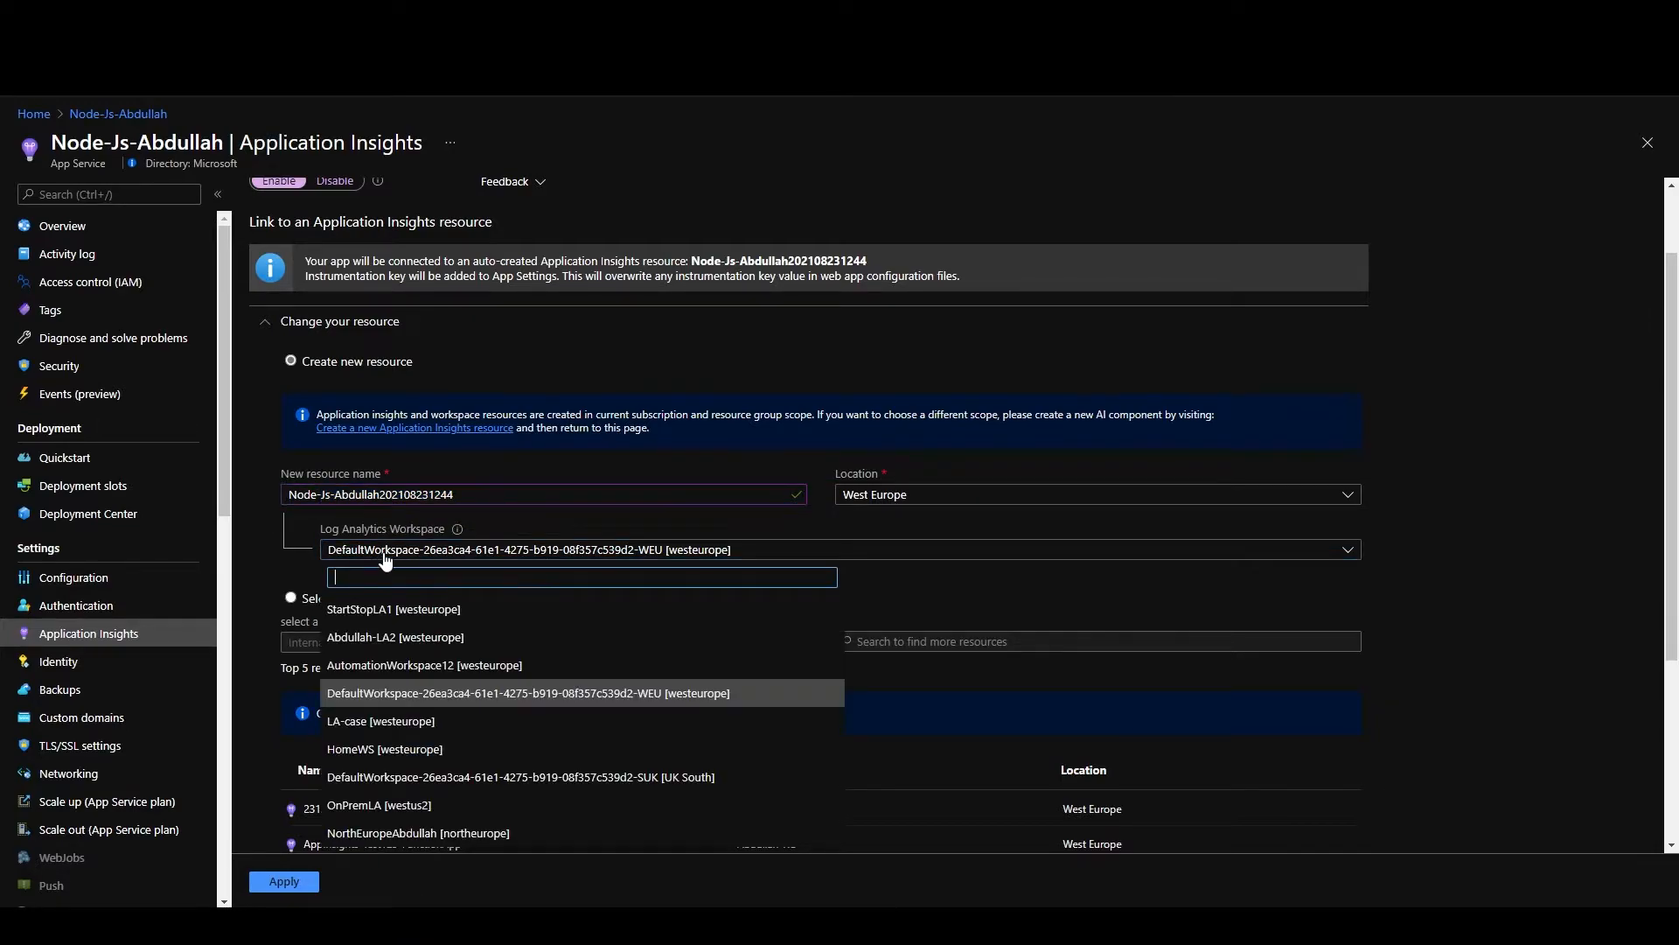
pyautogui.click(537, 527)
pyautogui.scroll(-1, 440, 585)
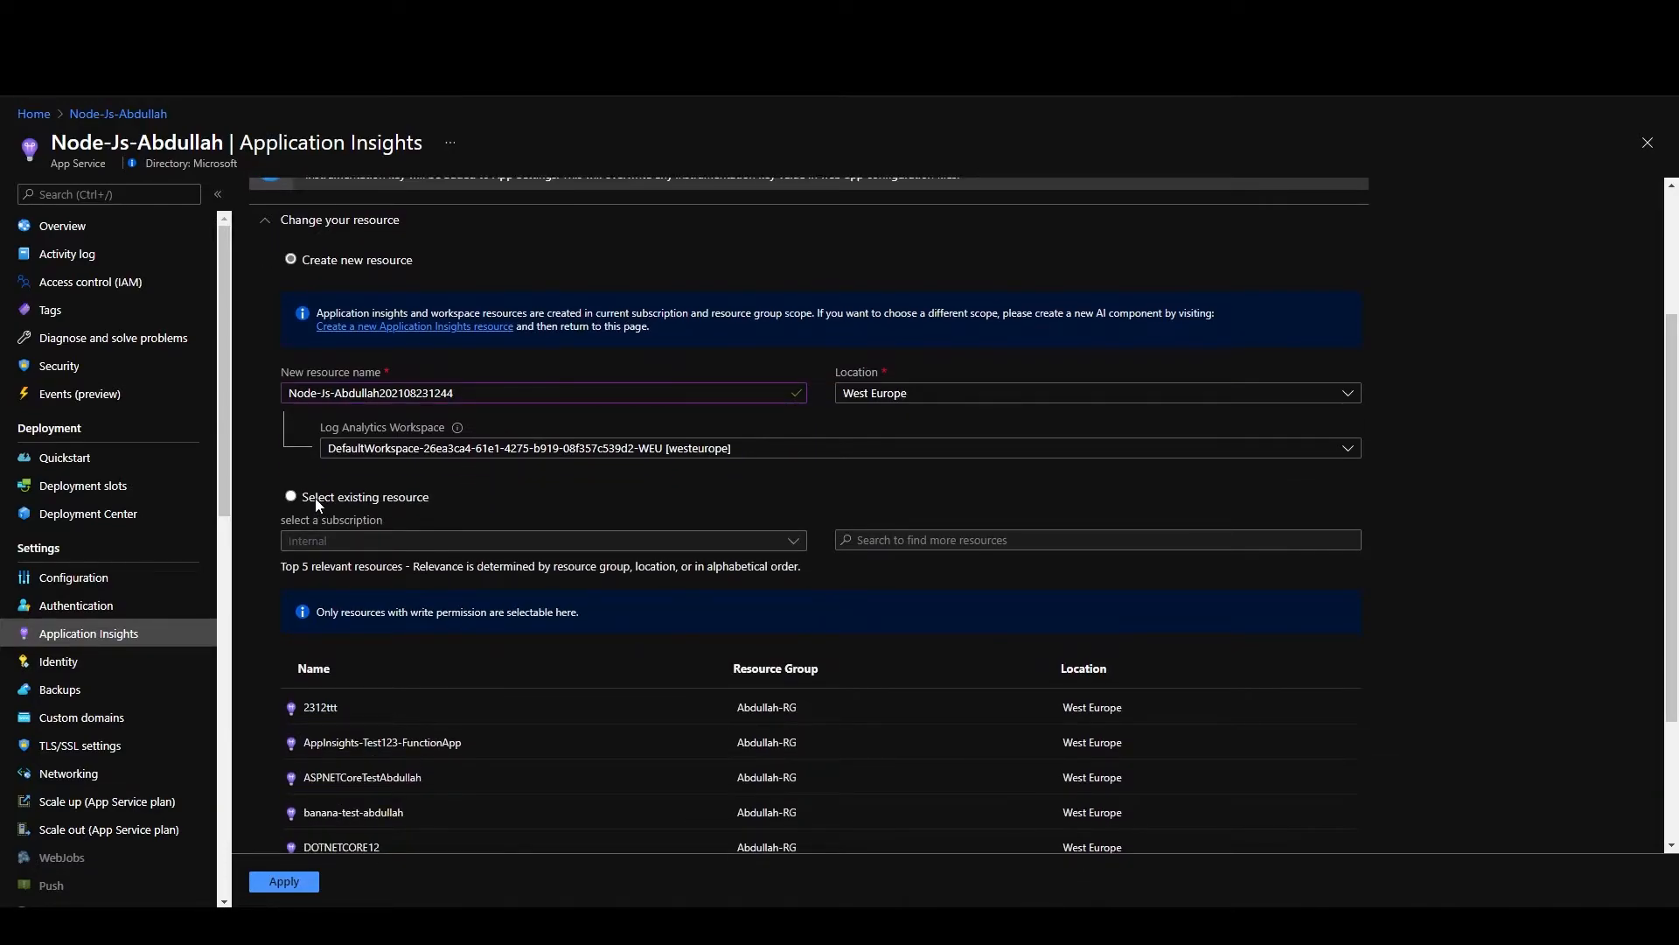
# - Check the Node.js instrumentation section, then apply and confirm the link to the new Application Insights resource
pyautogui.scroll(-2, 317, 497)
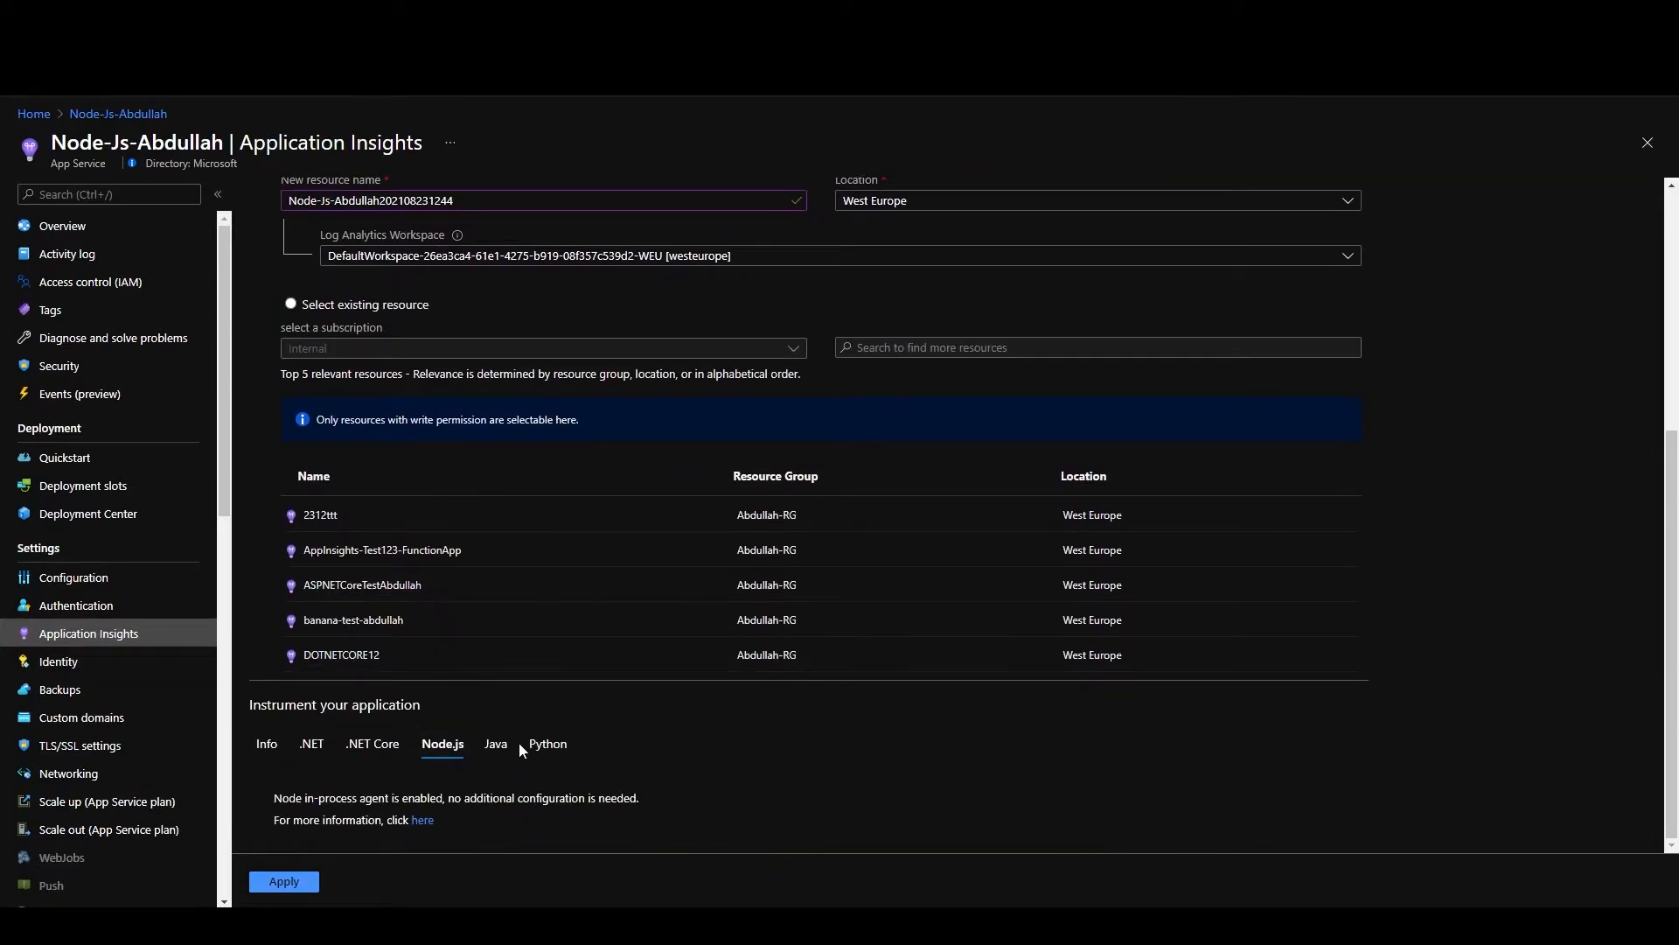
pyautogui.scroll(2, 402, 813)
pyautogui.click(299, 884)
pyautogui.click(296, 839)
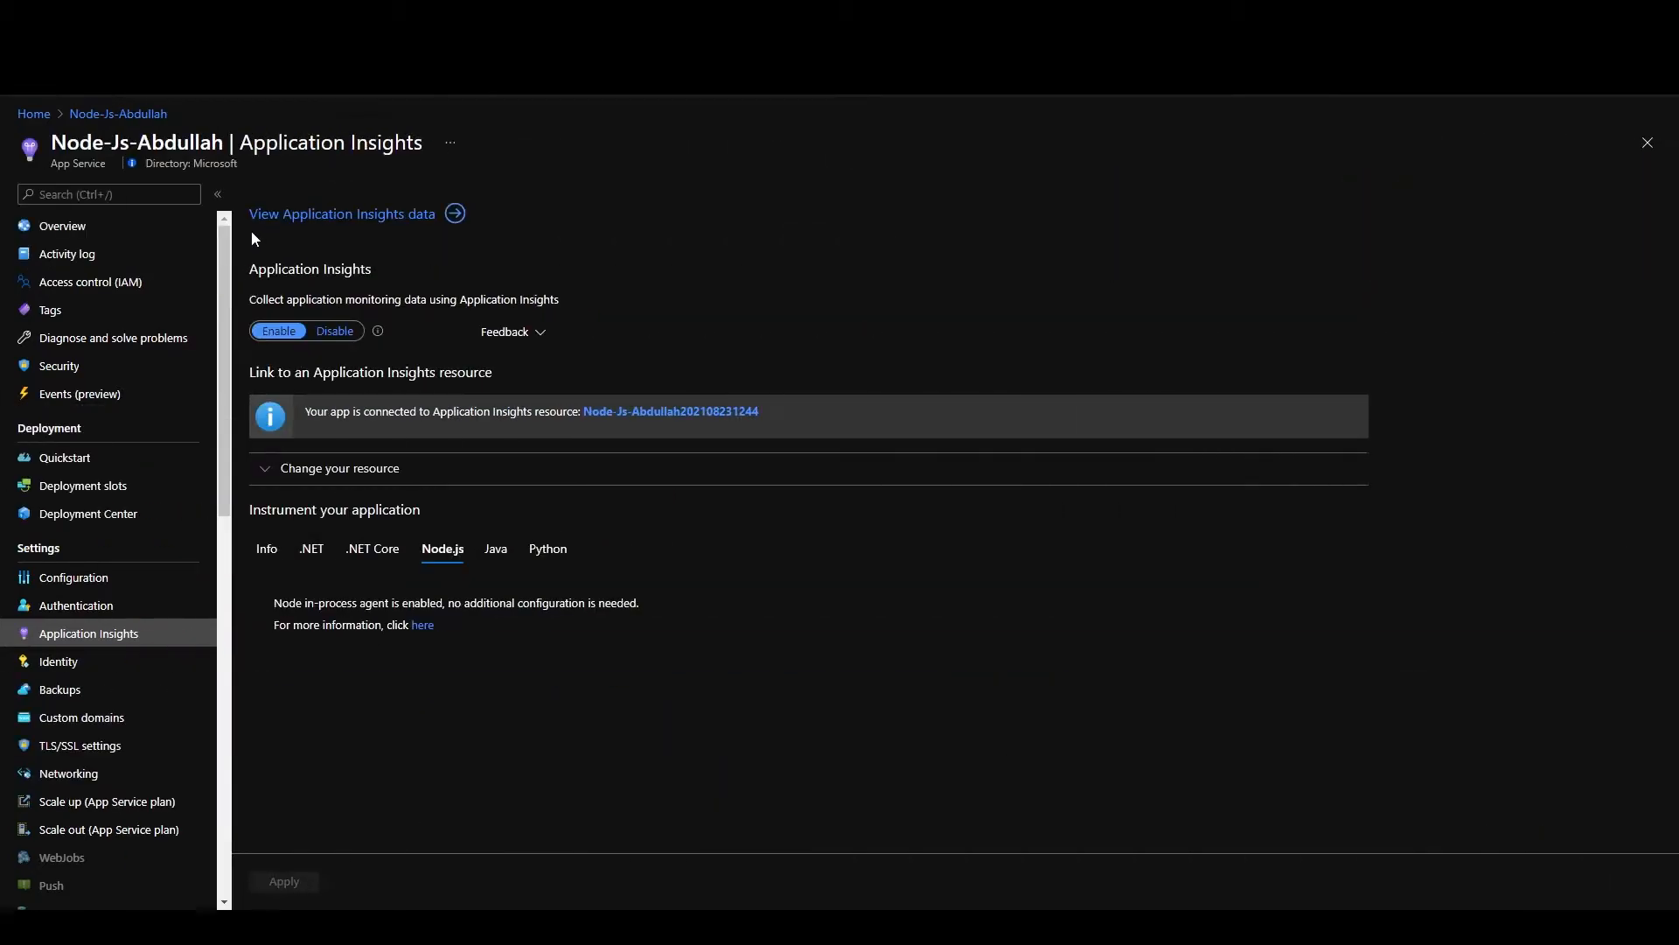
pyautogui.moveTo(249, 238); pyautogui.dragTo(565, 318)
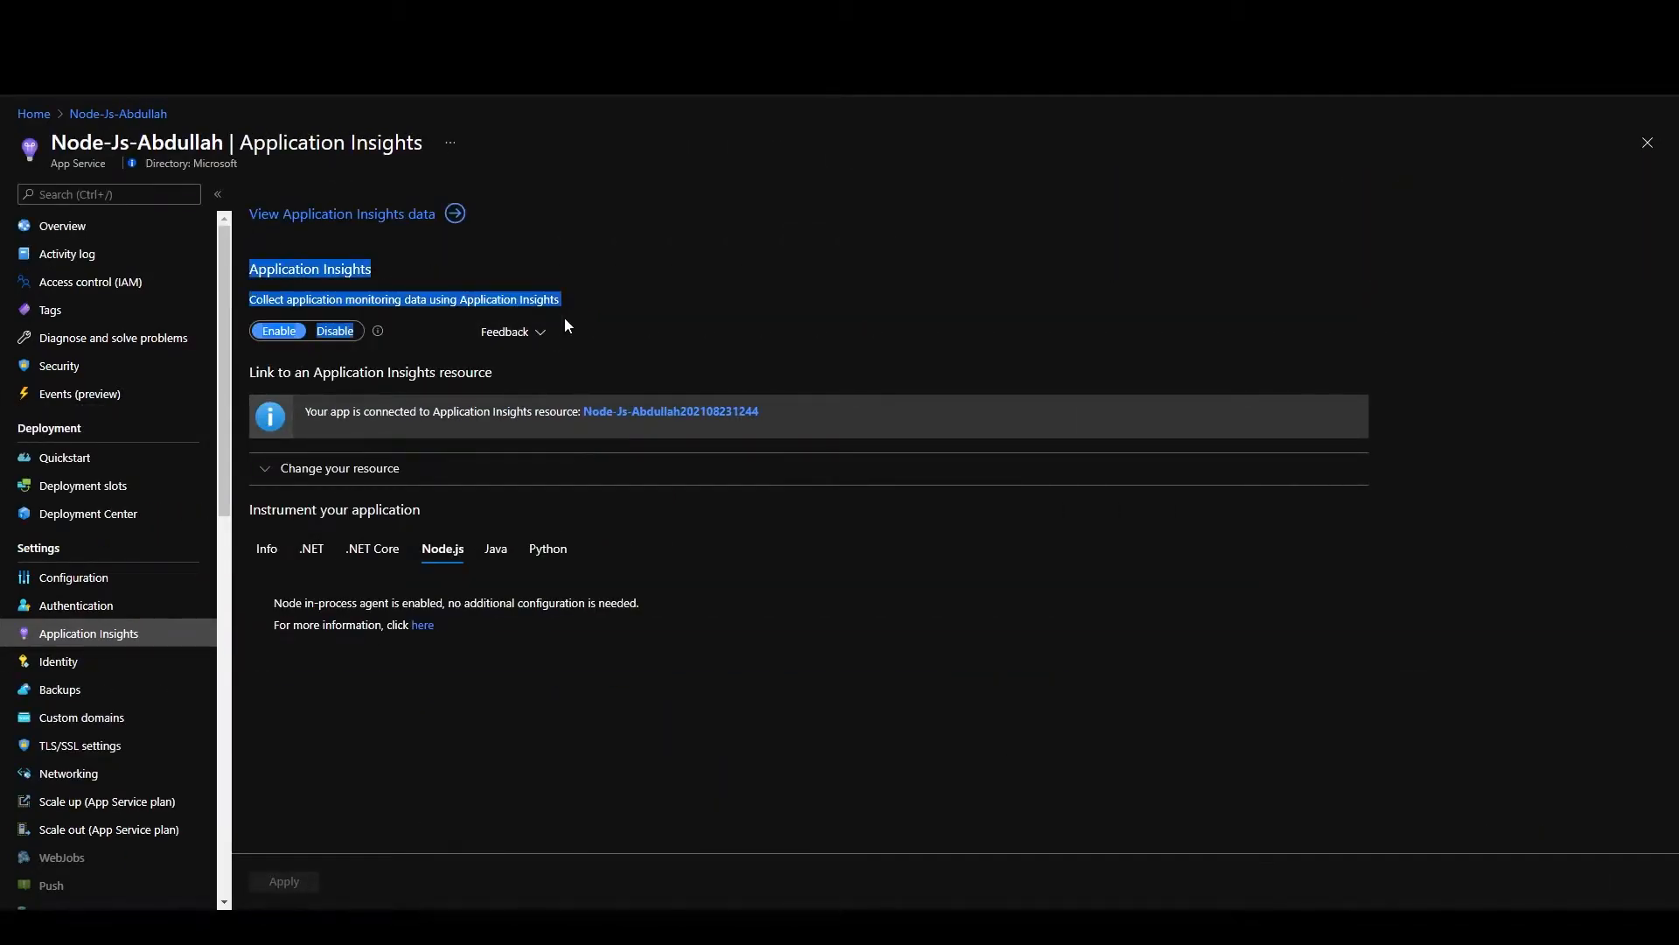
pyautogui.click(586, 267)
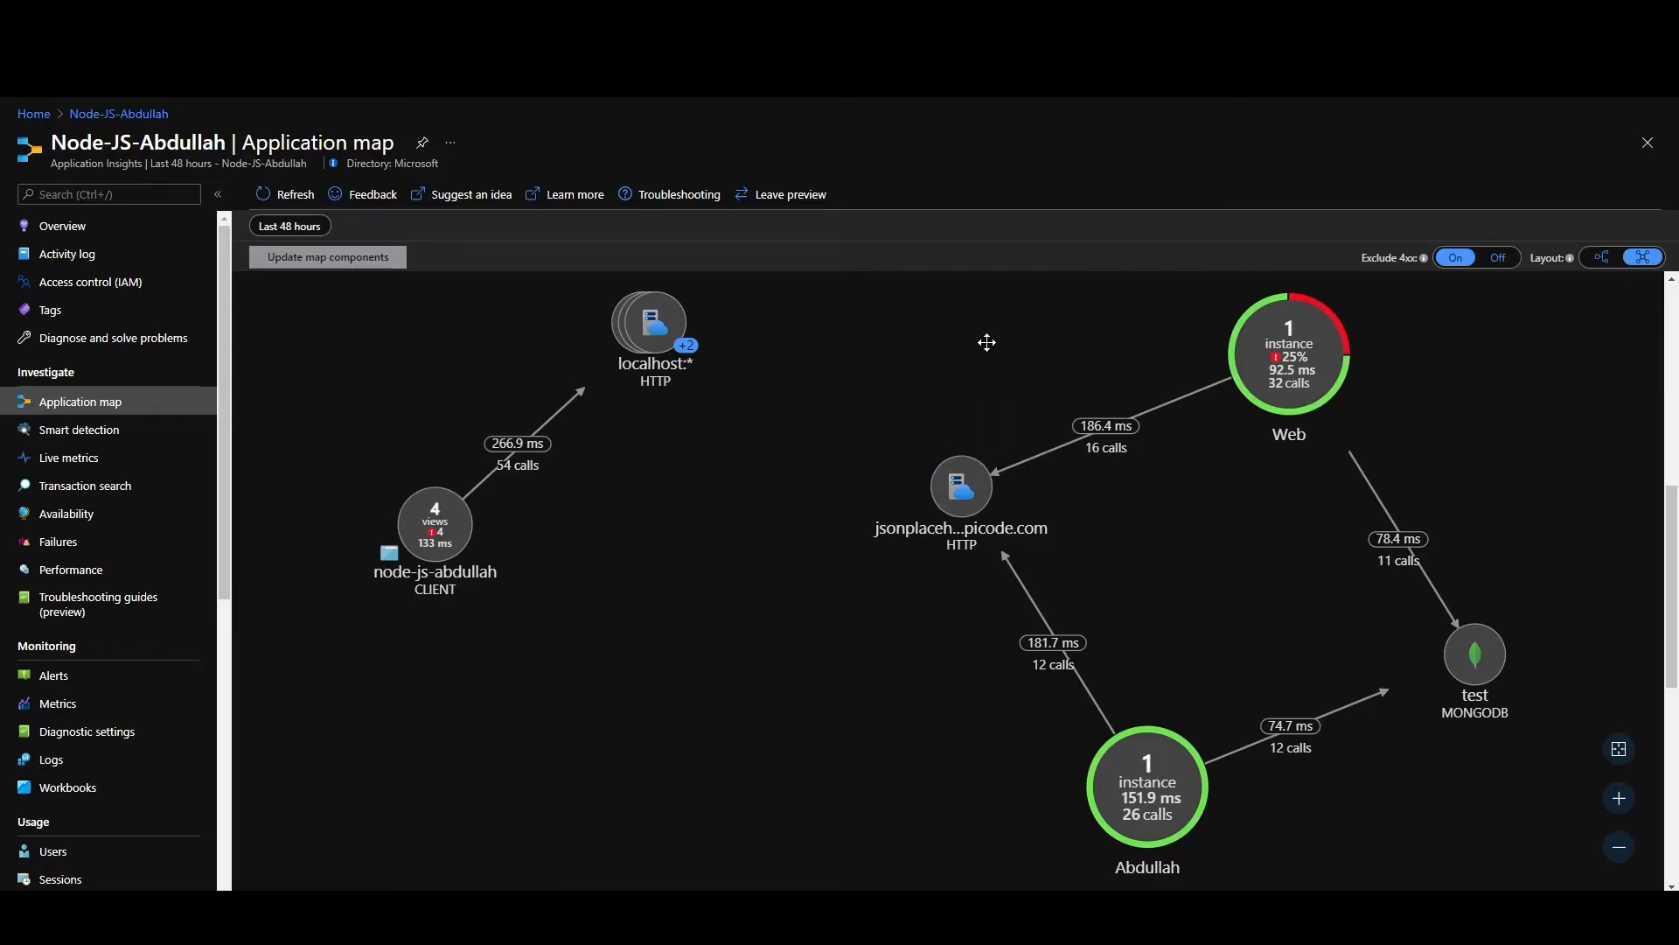
# - Examine the Web, jsonplaceholder and client nodes in the Application Insights application map
pyautogui.click(1290, 372)
pyautogui.moveTo(926, 541)
pyautogui.moveTo(449, 567)
# - In Transaction search, list all data of the last 24 hours, search it for "request" and clear the search term
pyautogui.click(136, 487)
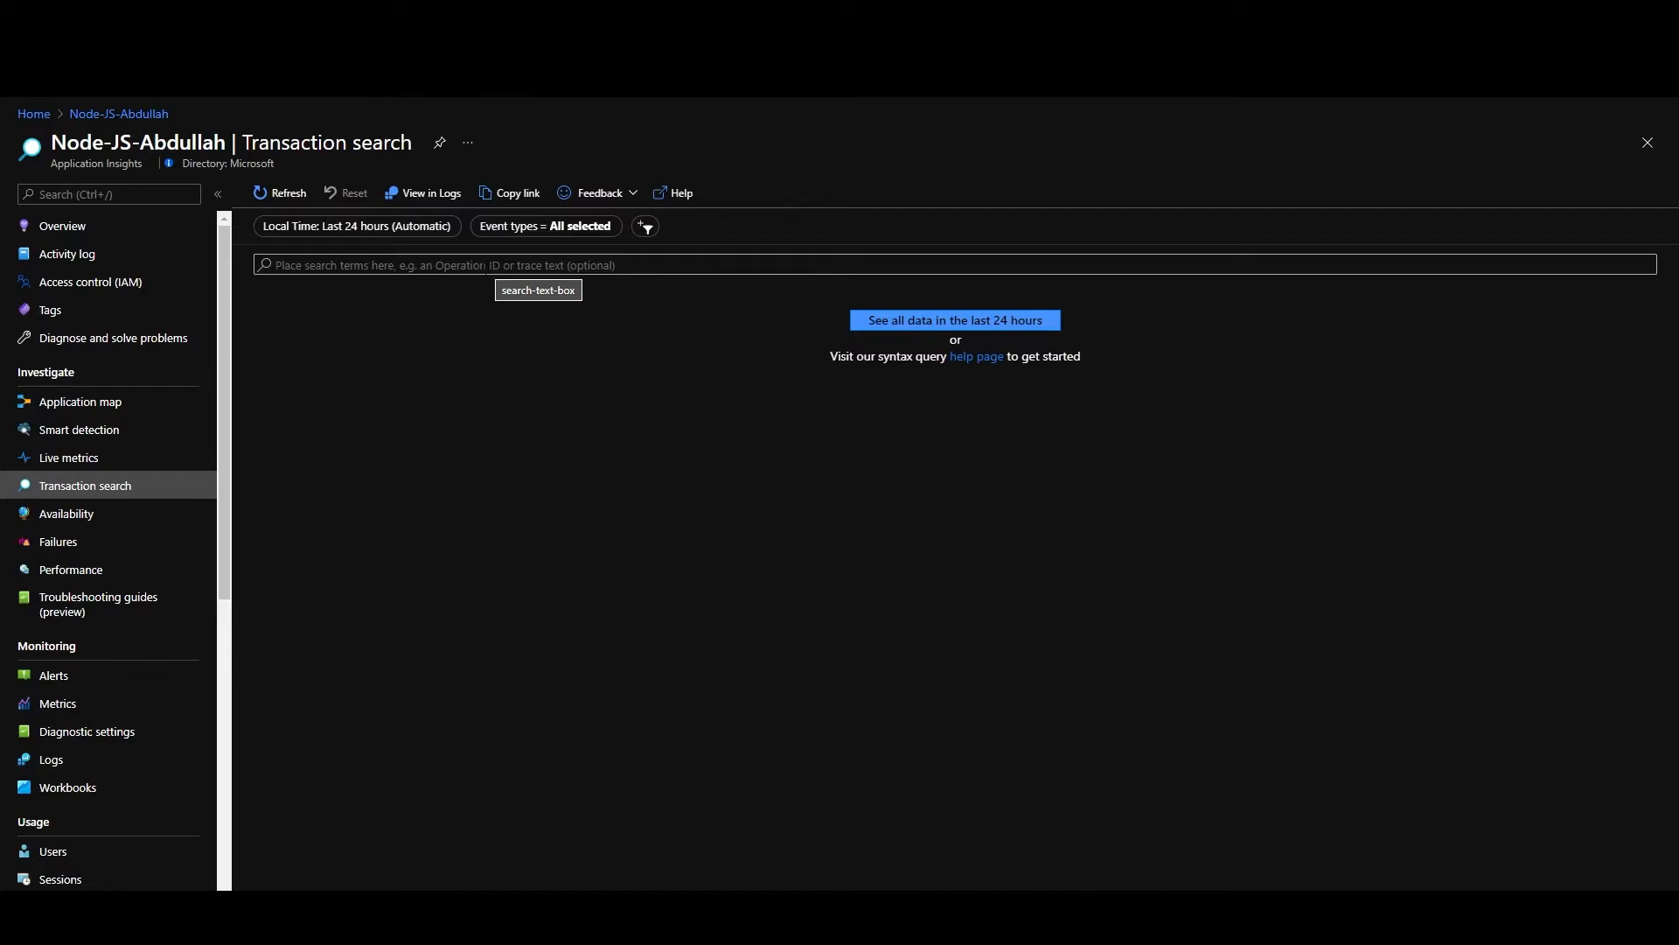
pyautogui.click(909, 321)
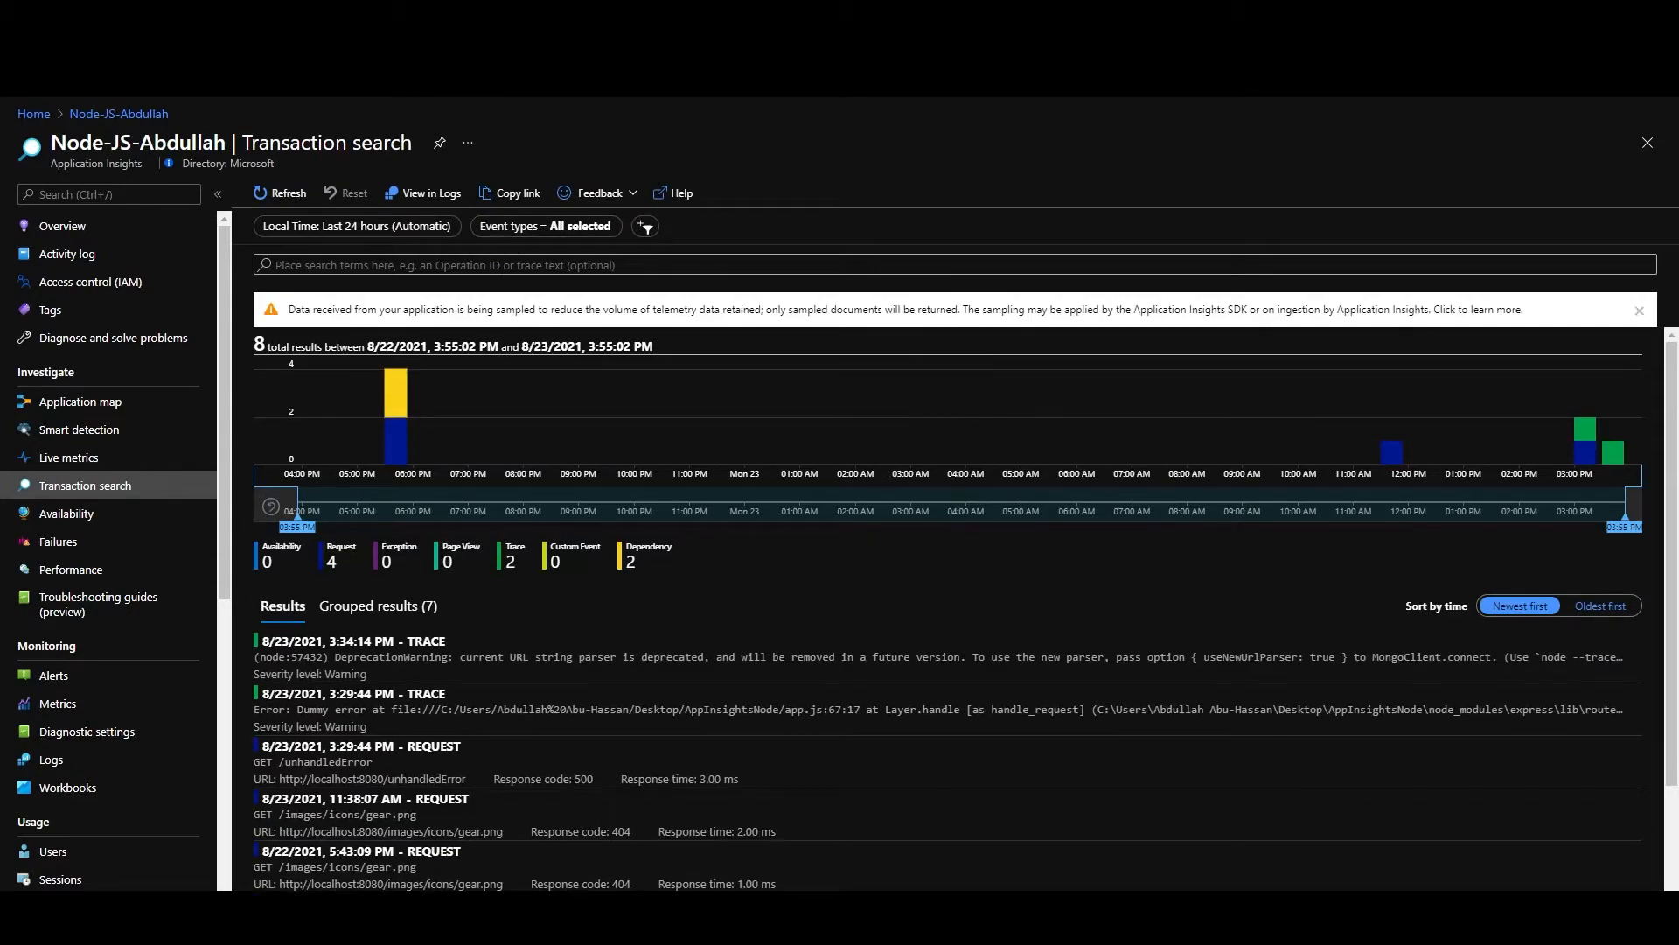
pyautogui.click(499, 265)
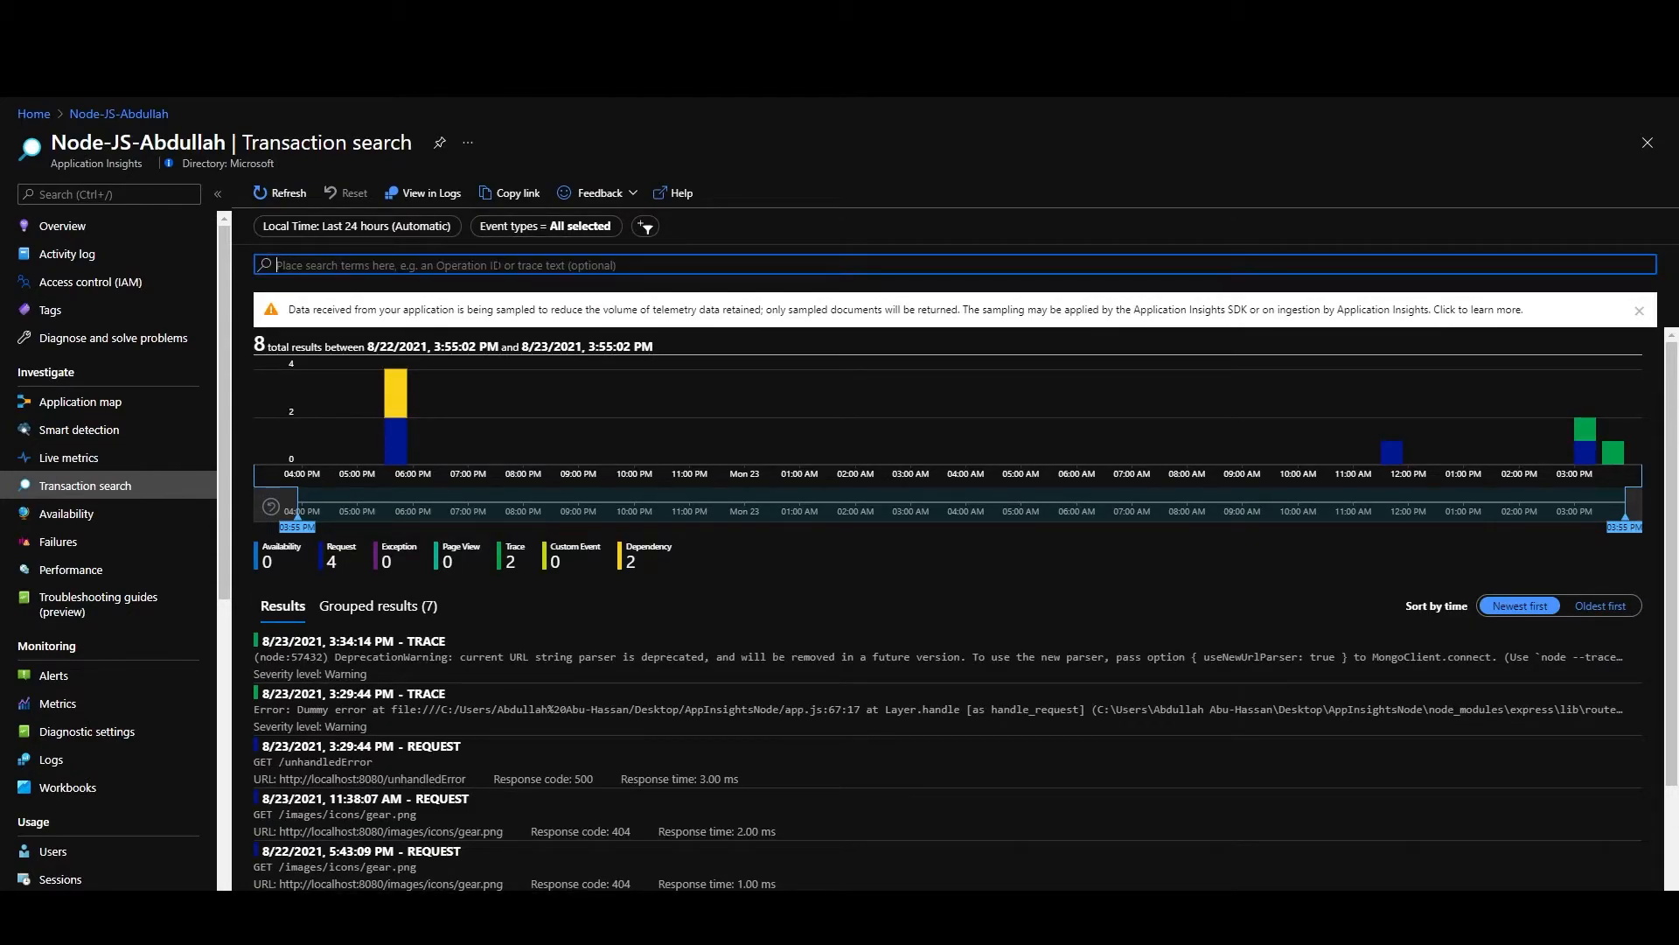
pyautogui.write('request')
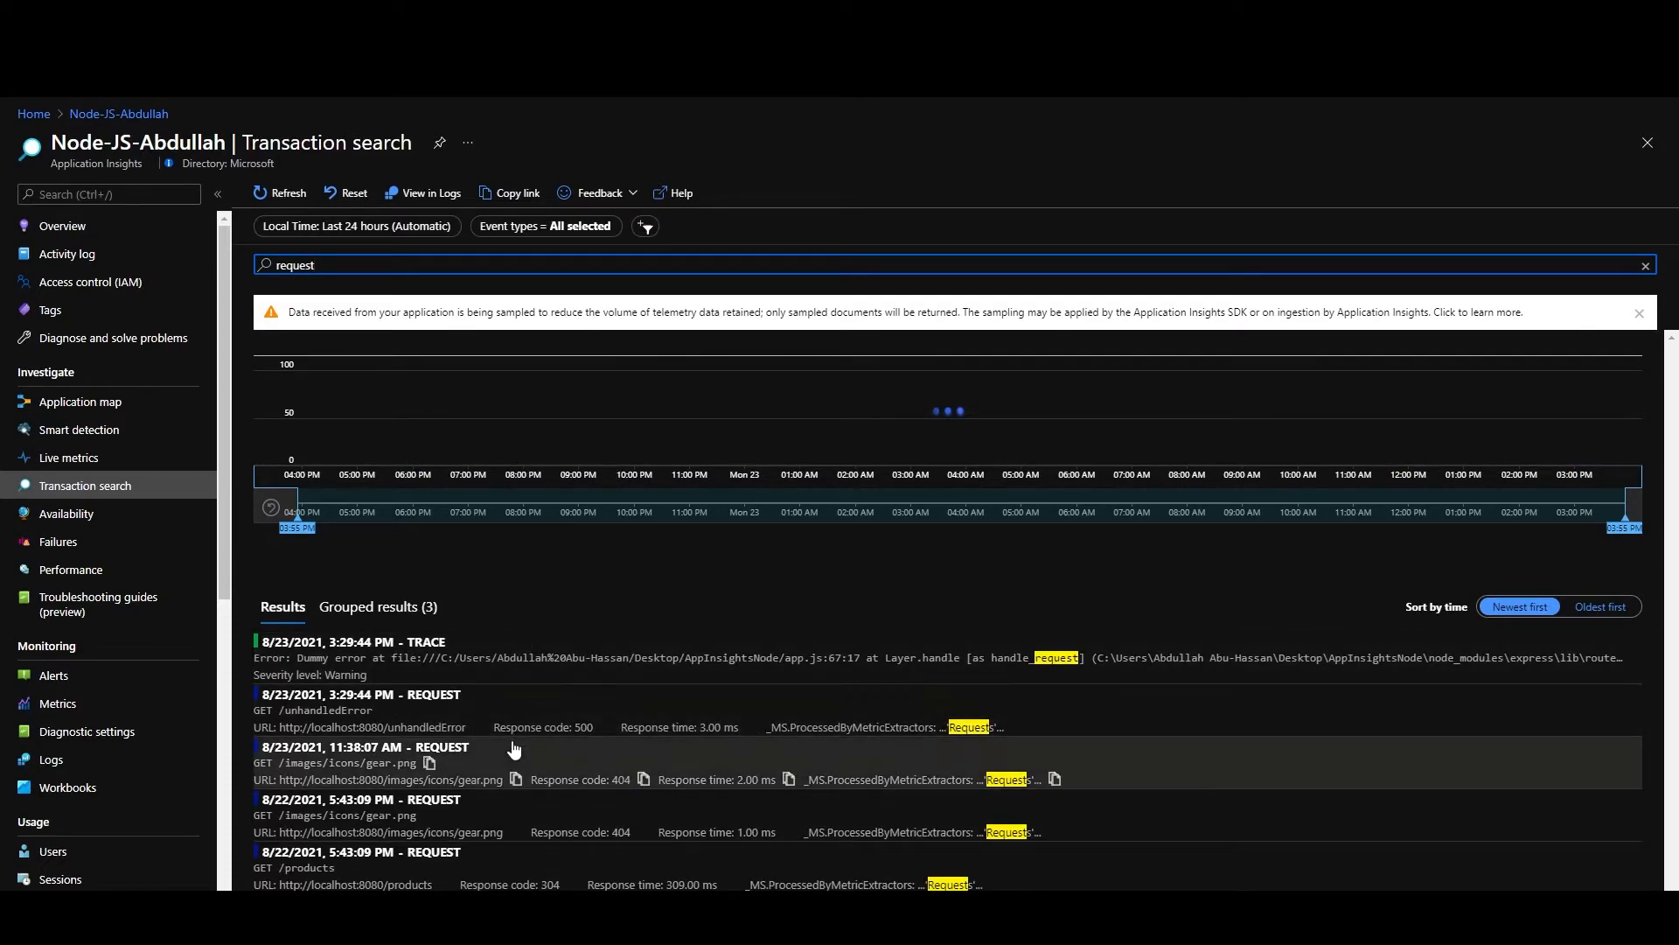
pyautogui.doubleClick(294, 264)
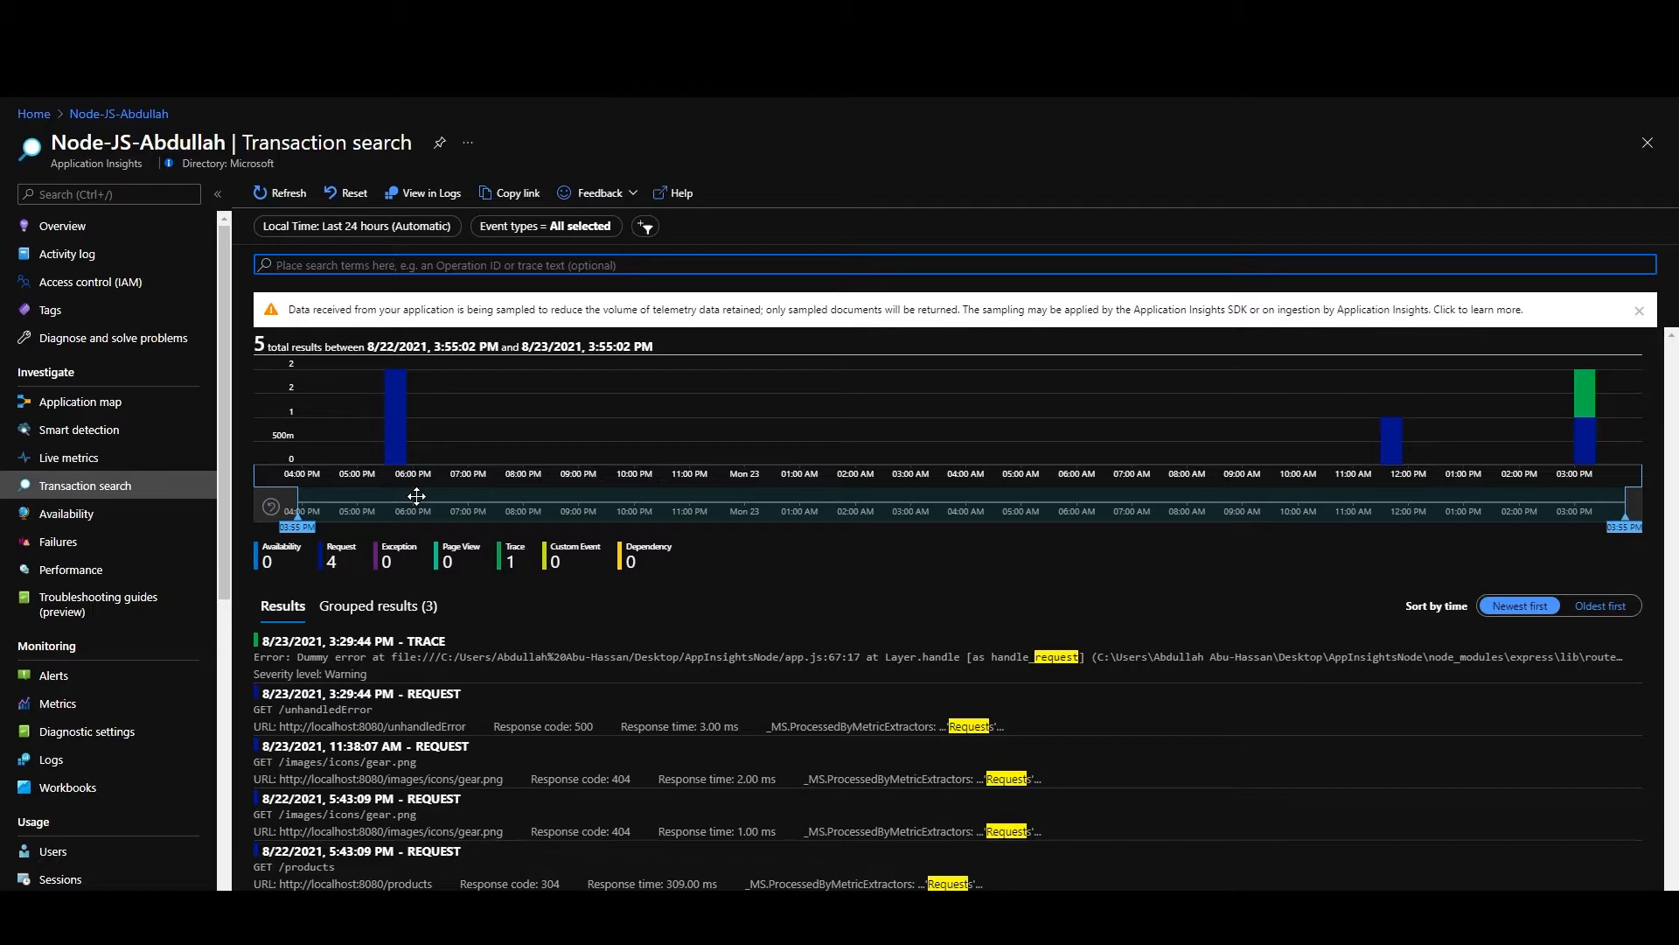
# - Open the Failures view and examine the failed server requests of the last 24 hours
pyautogui.click(175, 538)
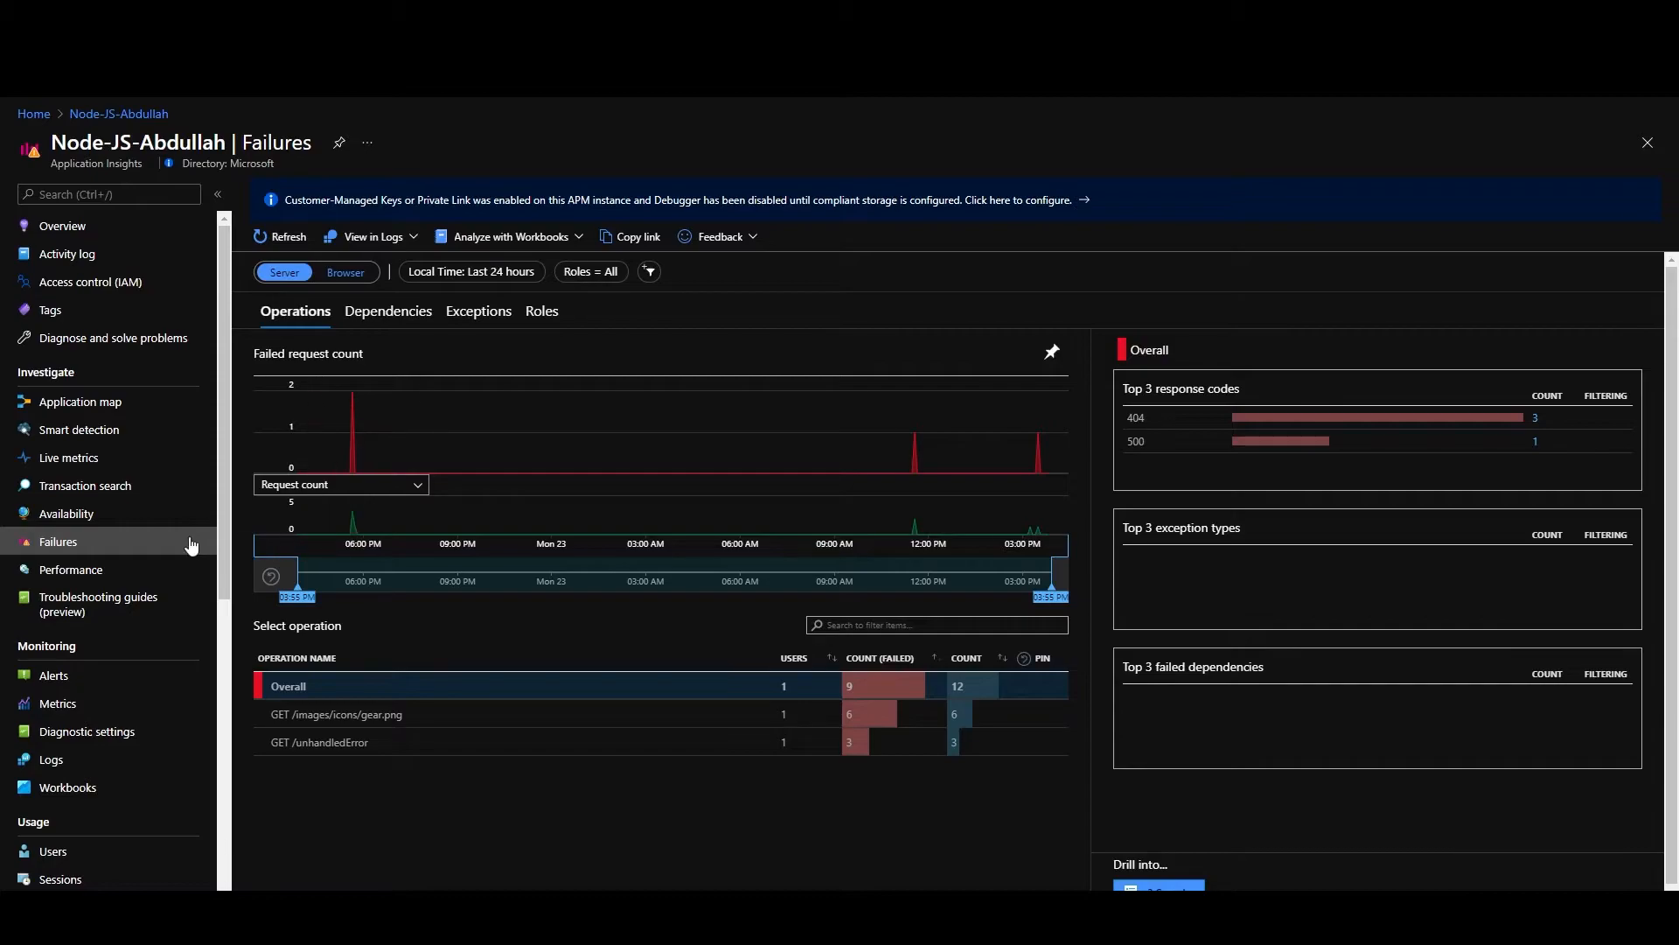
# - In the Performance view, drill into the GET /products samples and open the suggested sample's end-to-end transaction details
pyautogui.click(176, 570)
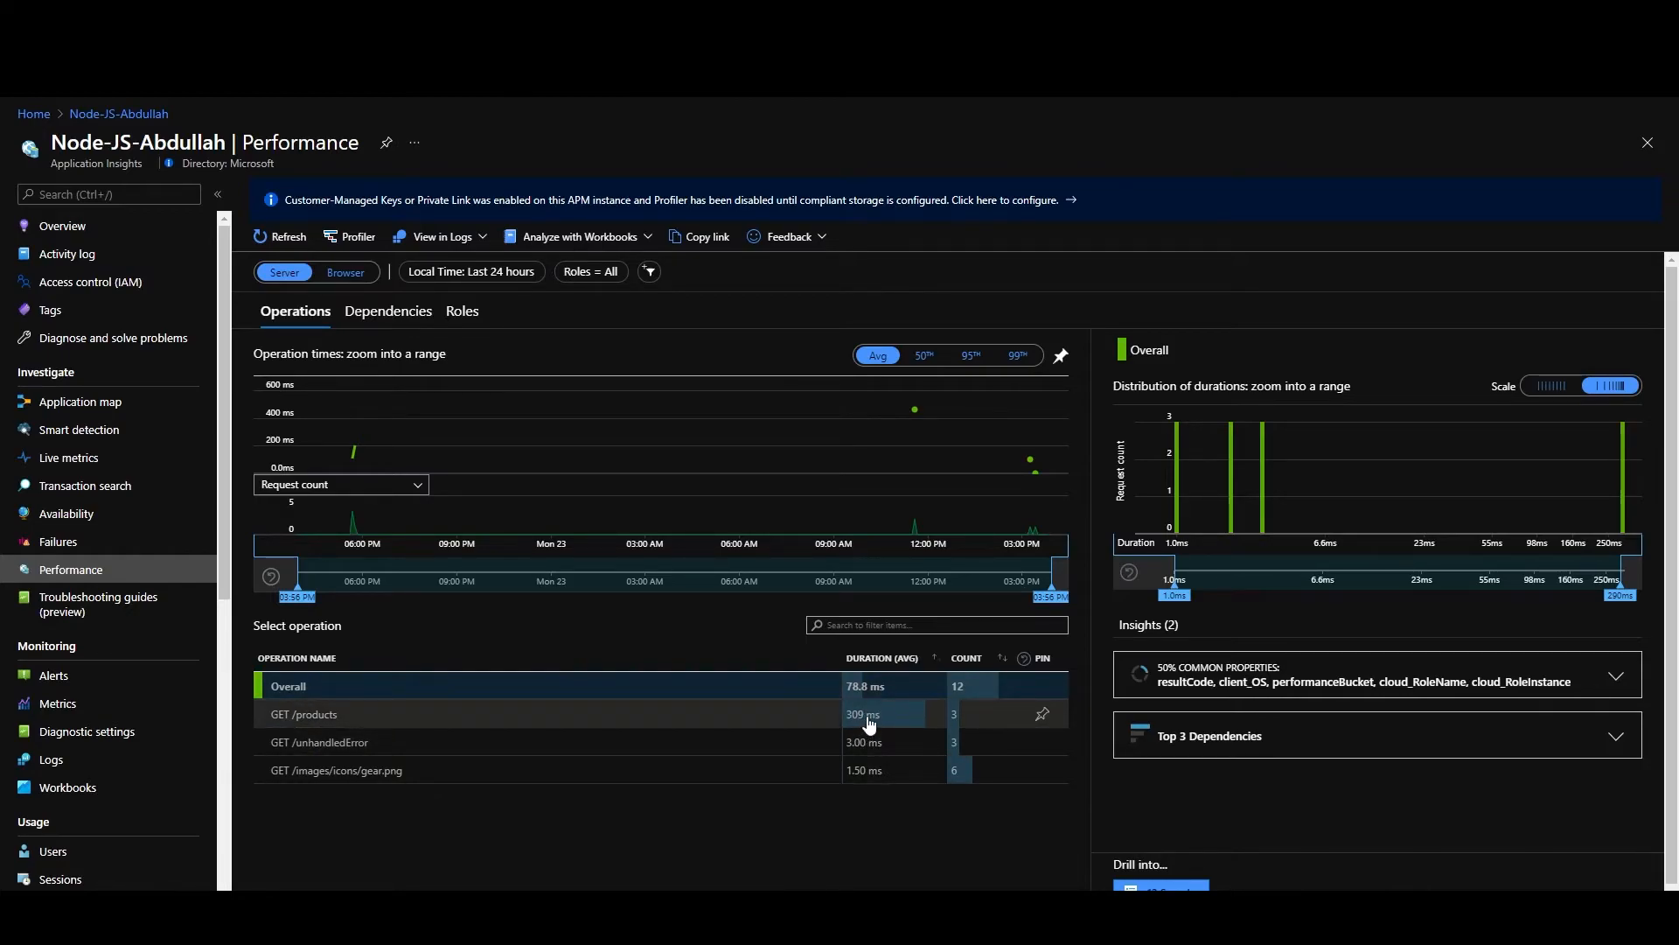
pyautogui.click(648, 719)
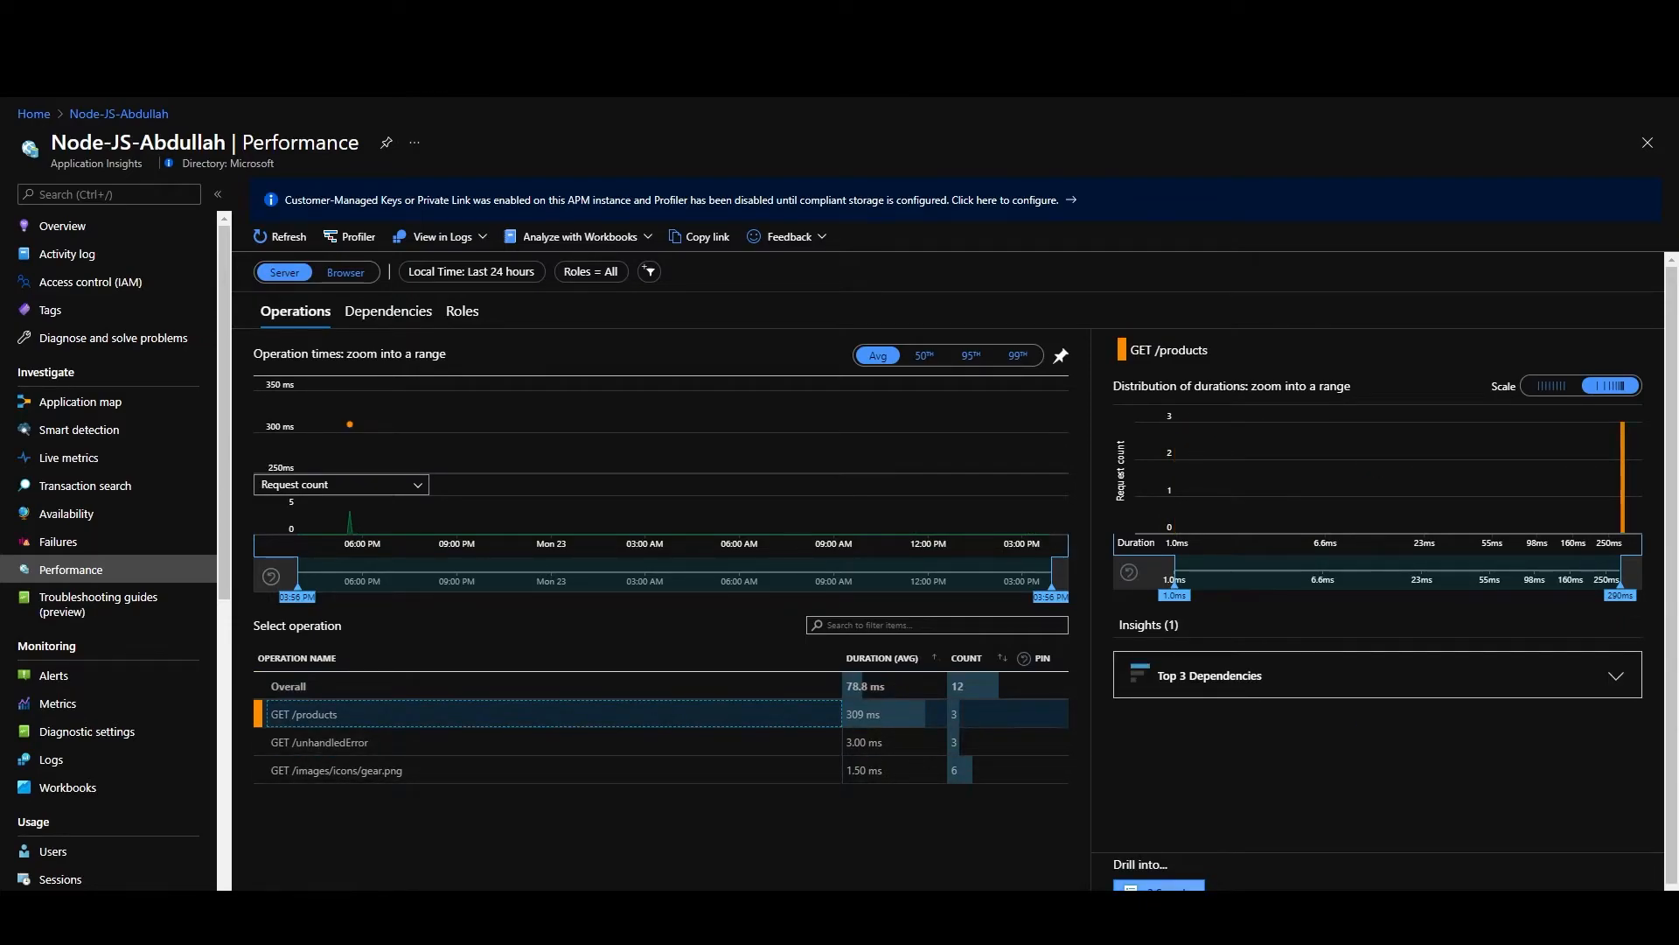
pyautogui.click(1159, 886)
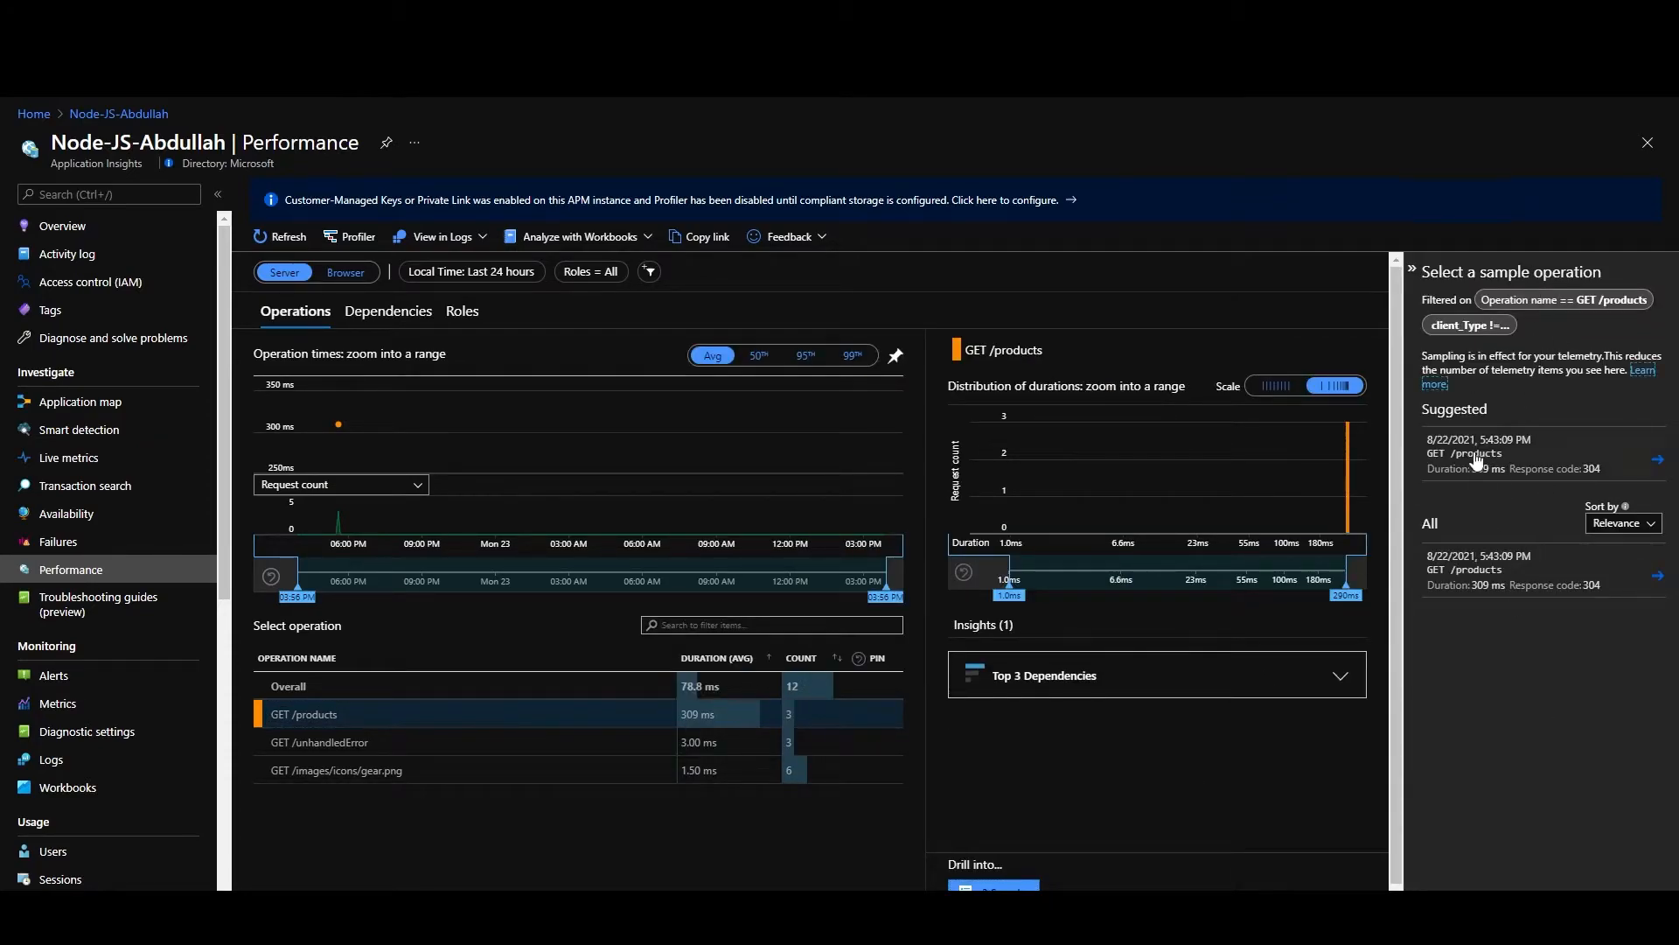
pyautogui.click(1550, 473)
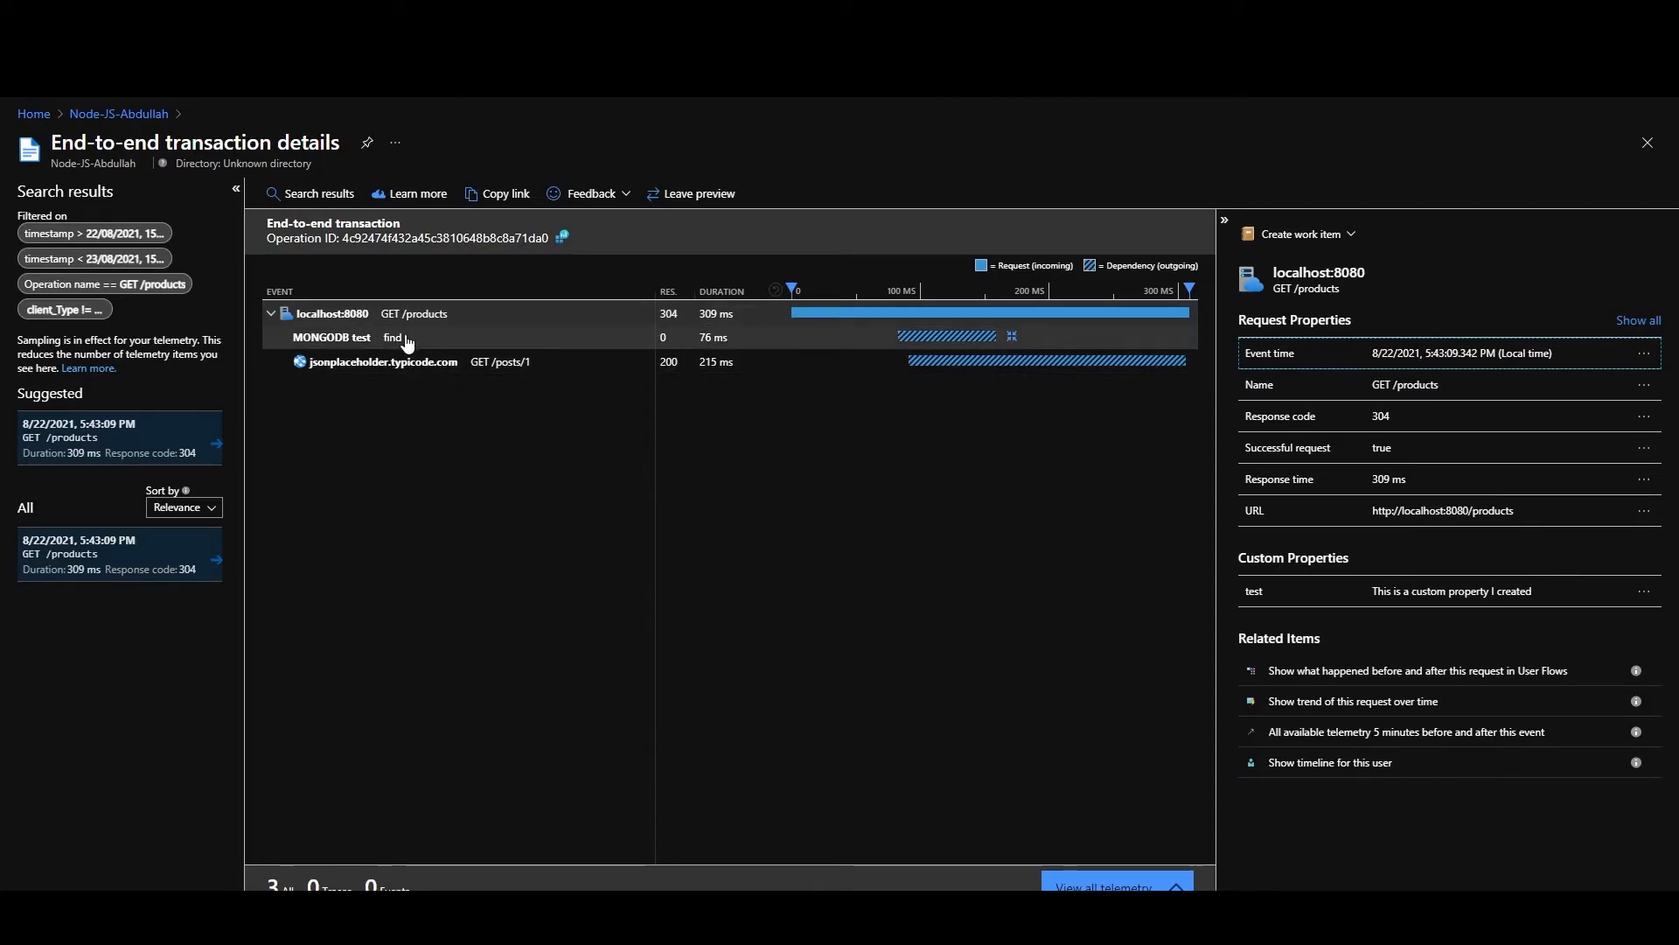
# - Examine the GET /products request and its MongoDB find and jsonplaceholder GET /posts/1 dependencies in the end-to-end transaction
pyautogui.moveTo(451, 317); pyautogui.dragTo(388, 321)
pyautogui.click(442, 150)
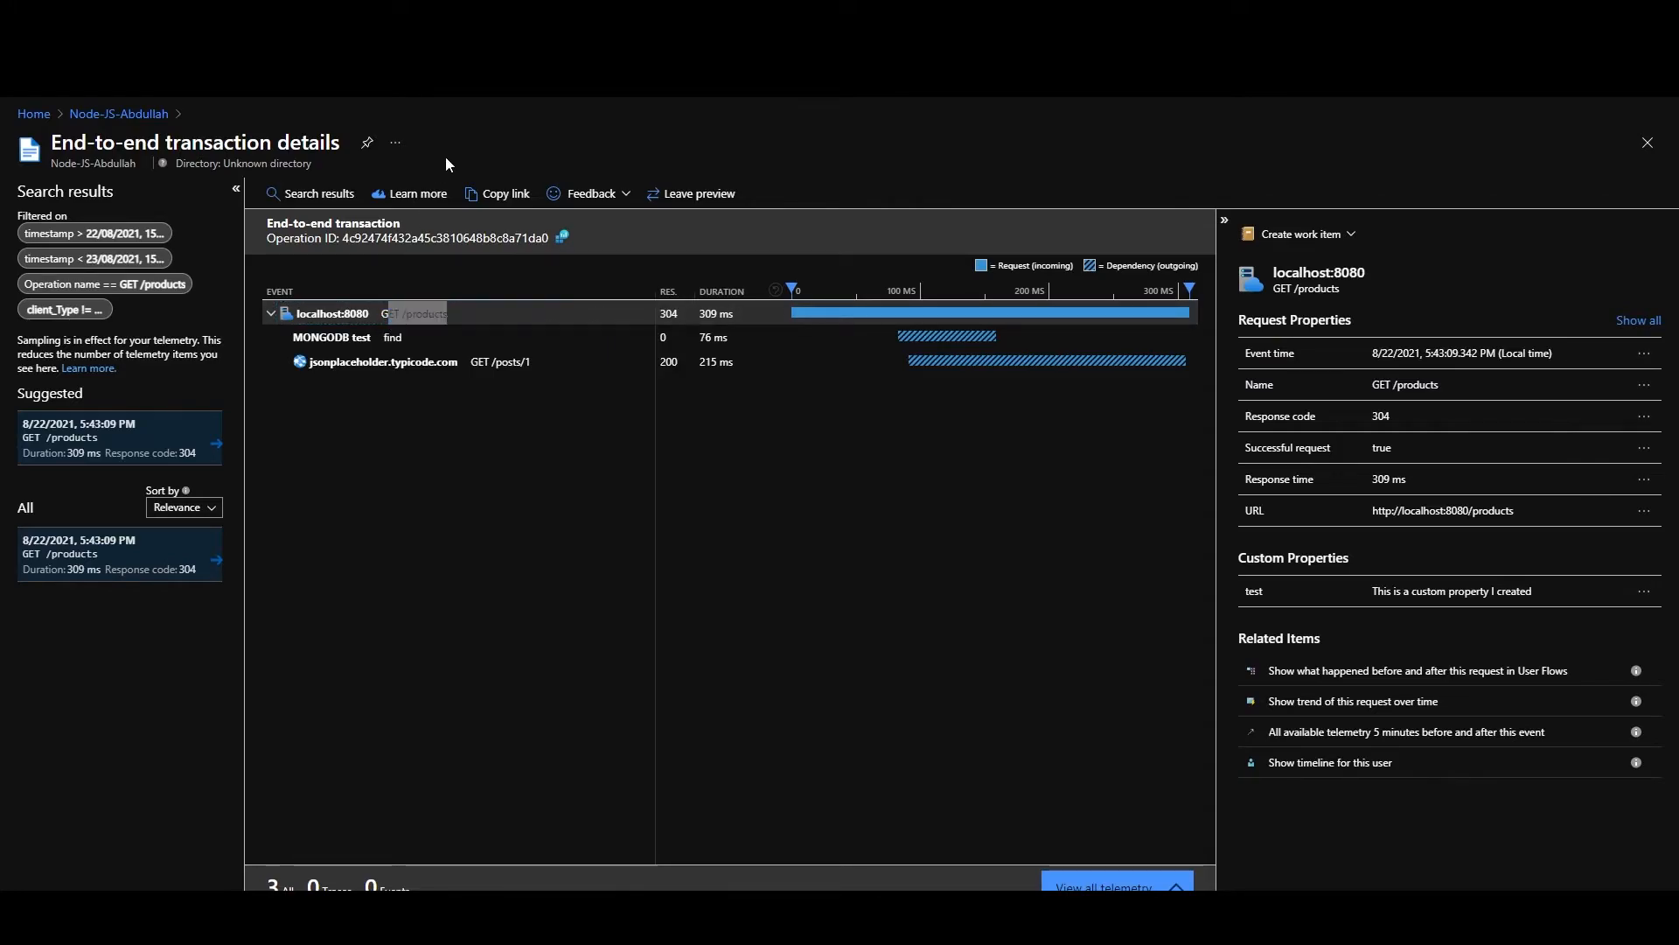
pyautogui.moveTo(409, 342); pyautogui.dragTo(282, 340)
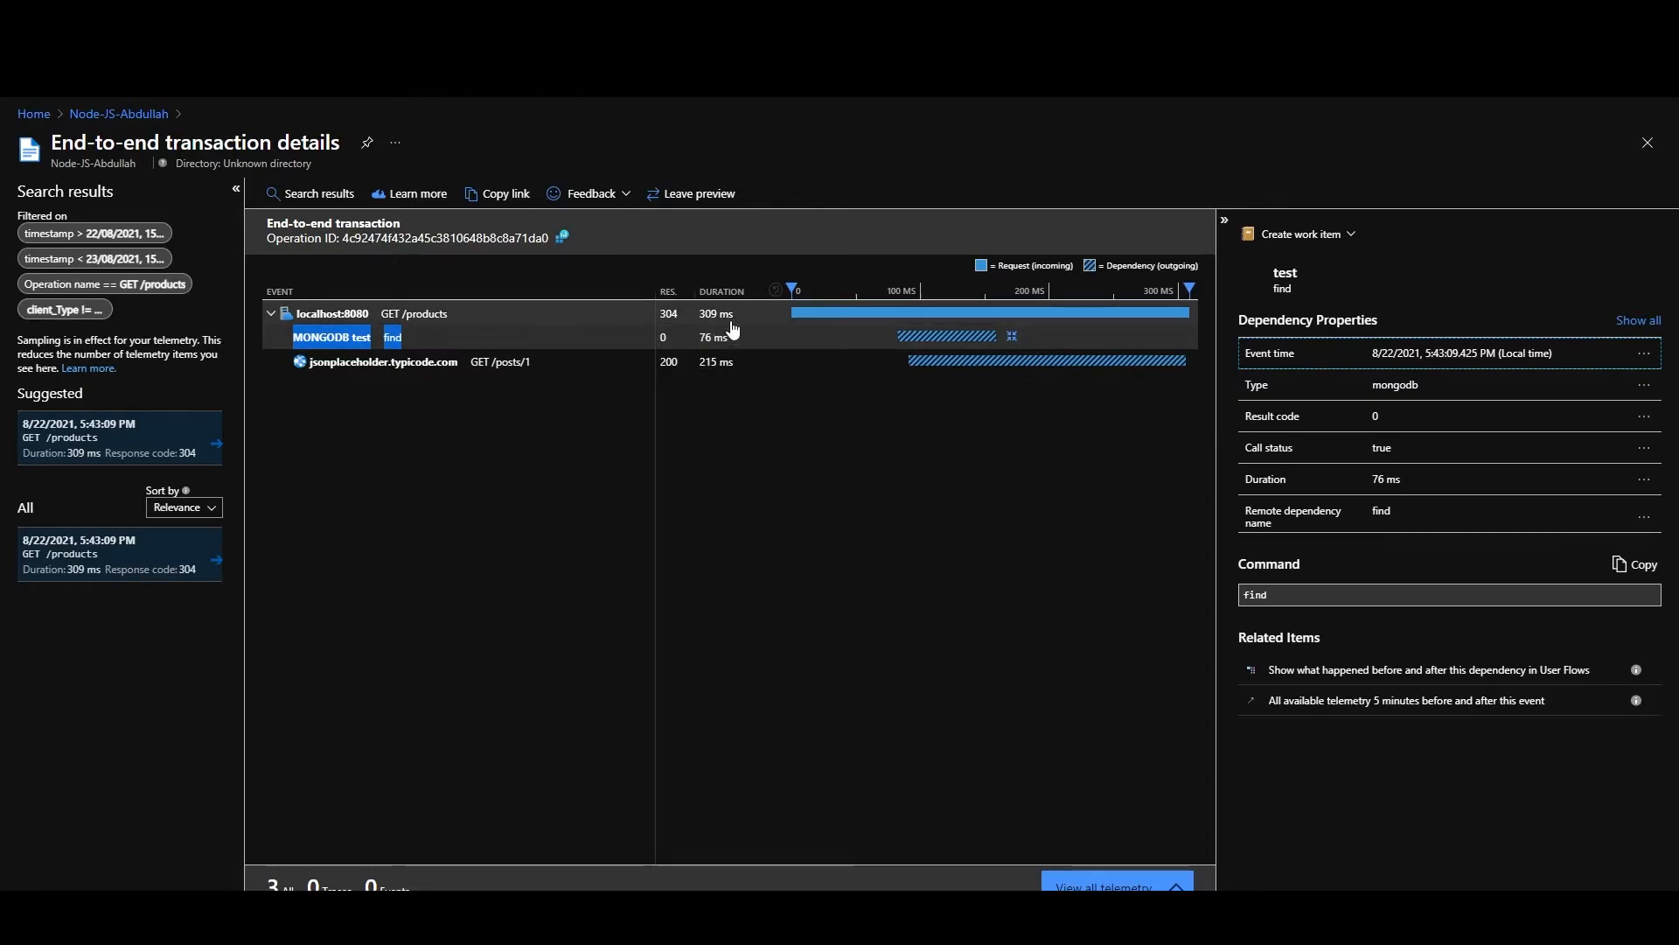
pyautogui.moveTo(735, 316); pyautogui.dragTo(291, 316)
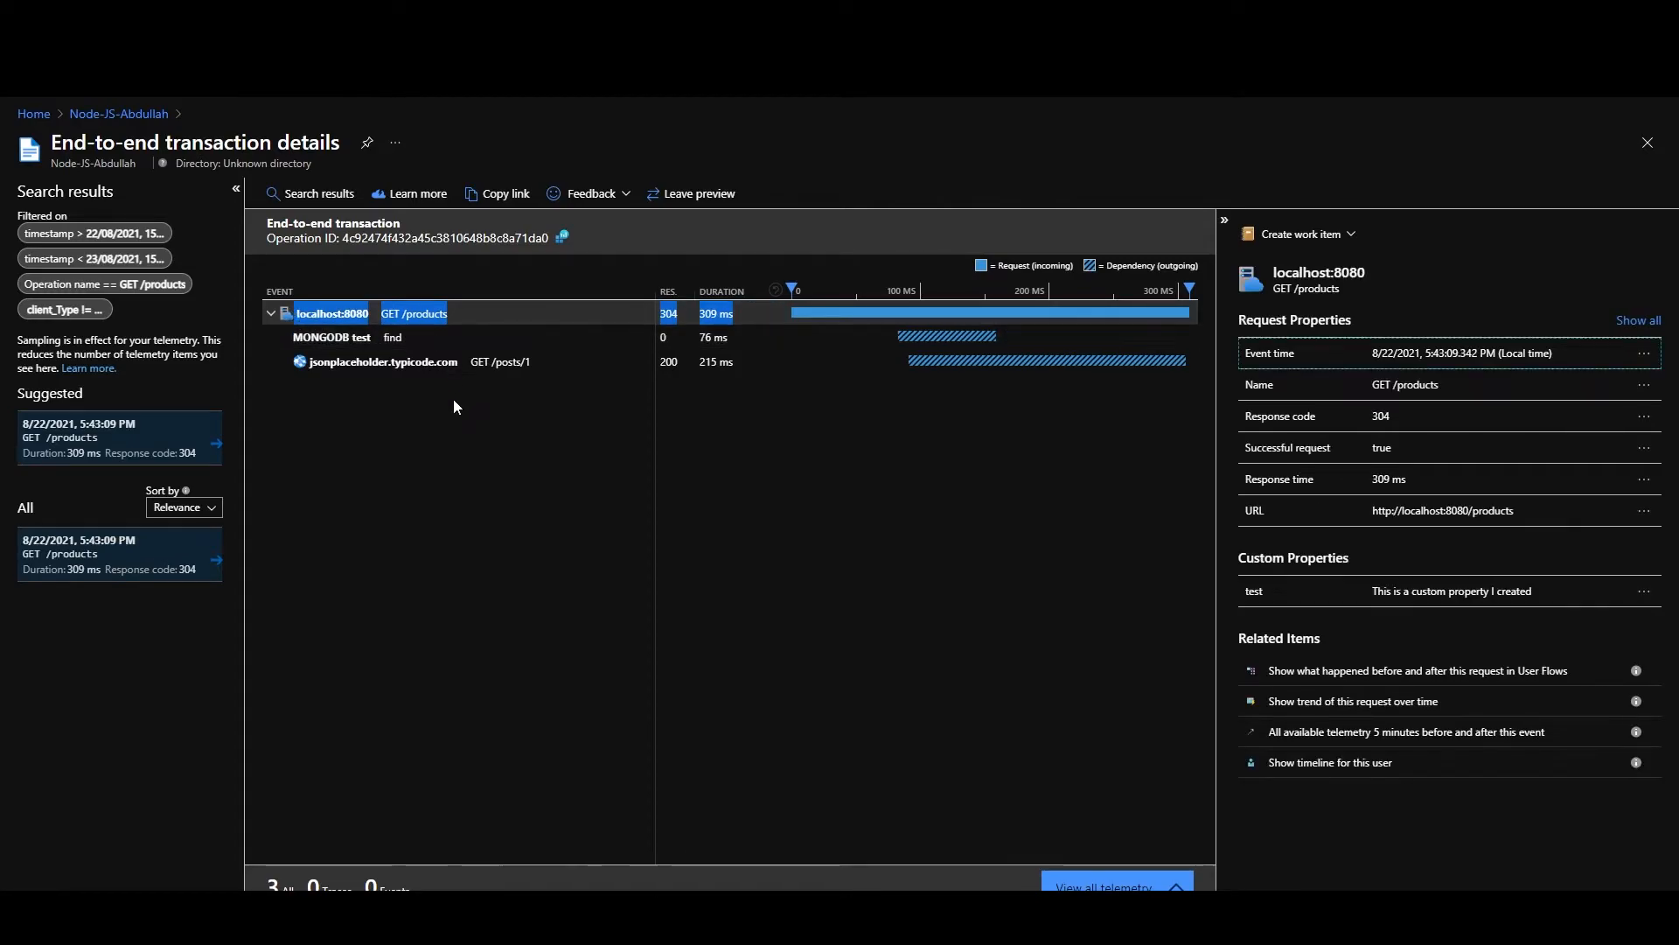
pyautogui.moveTo(420, 337); pyautogui.dragTo(293, 337)
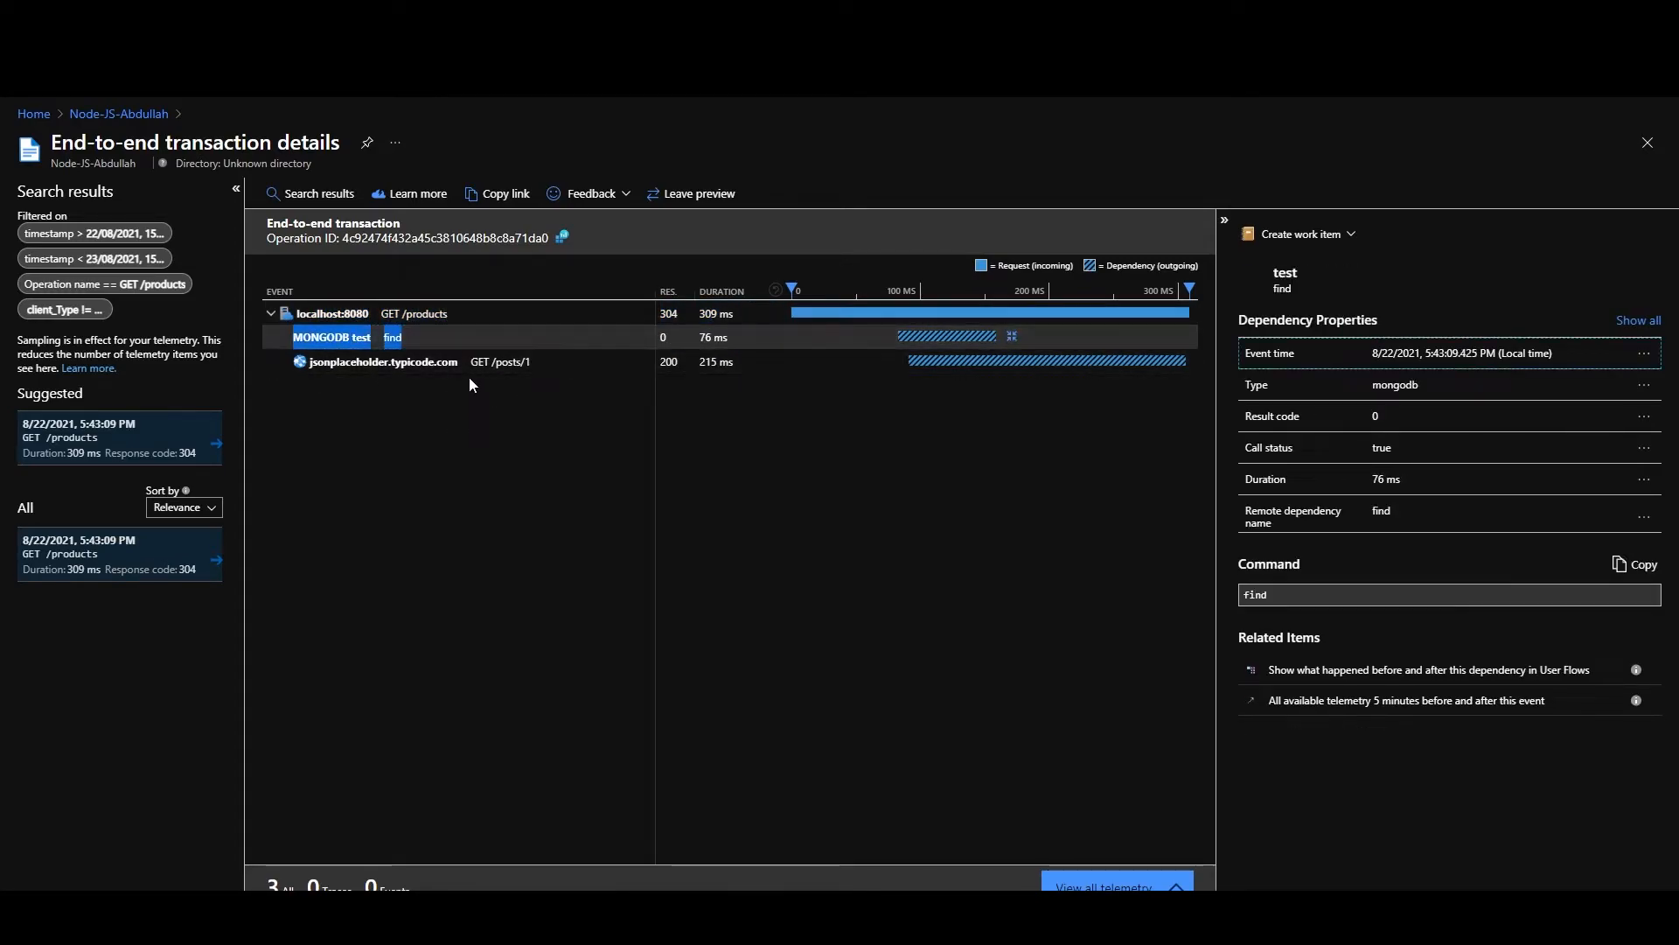
pyautogui.click(553, 376)
pyautogui.moveTo(535, 365); pyautogui.dragTo(315, 368)
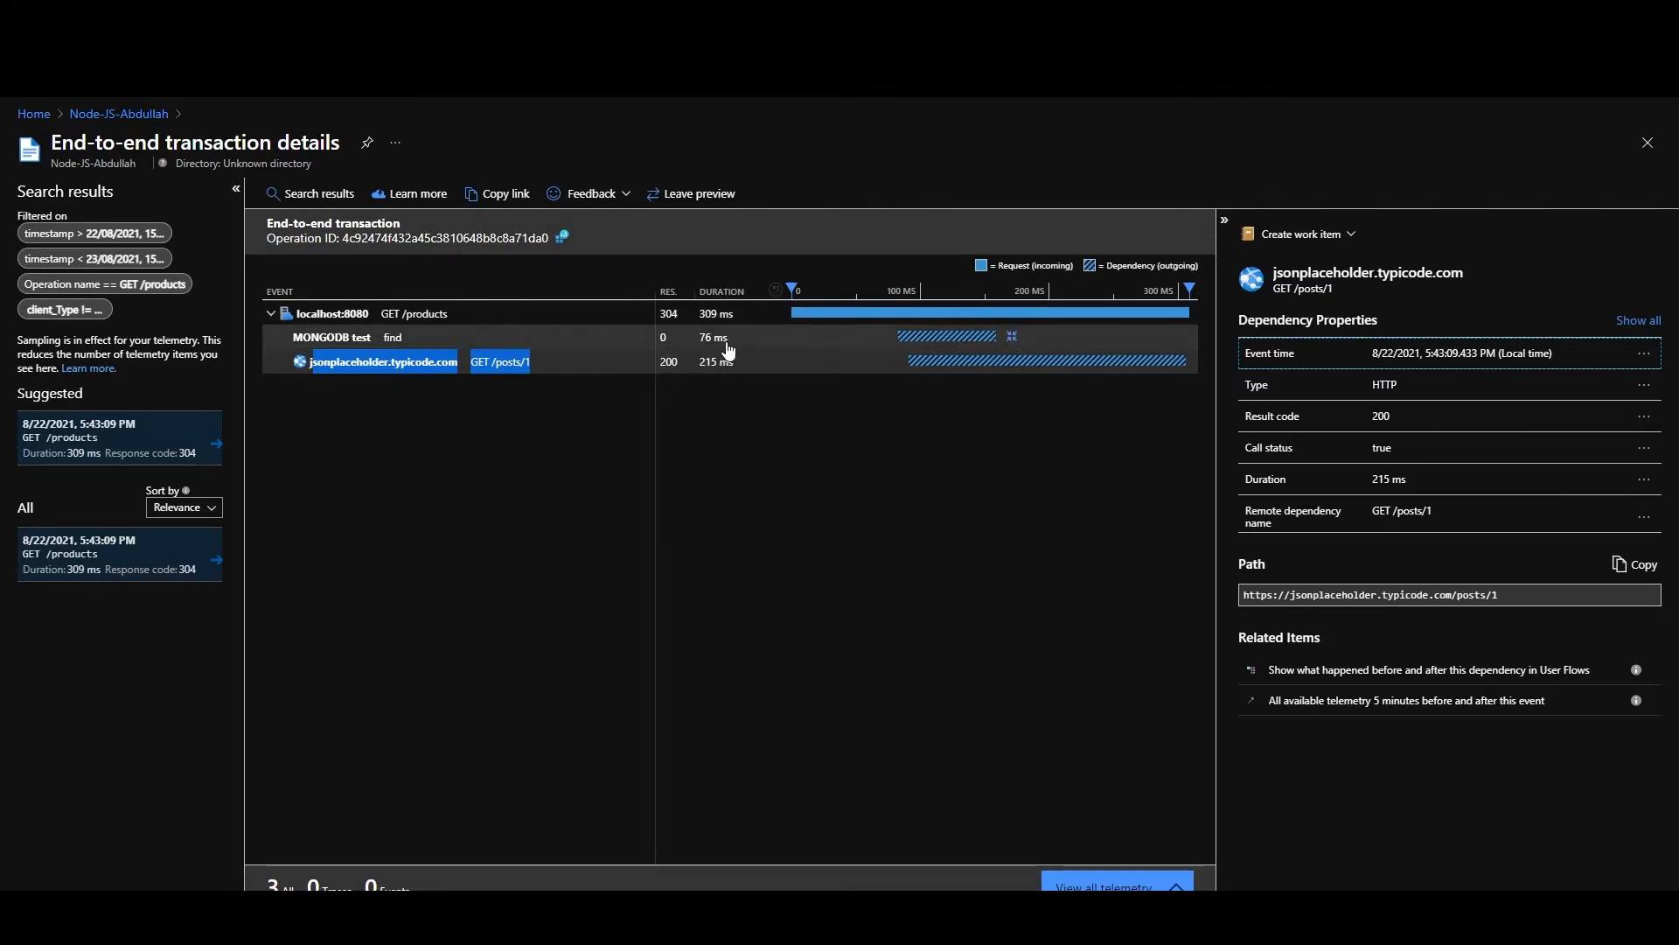
pyautogui.moveTo(730, 341); pyautogui.dragTo(705, 366)
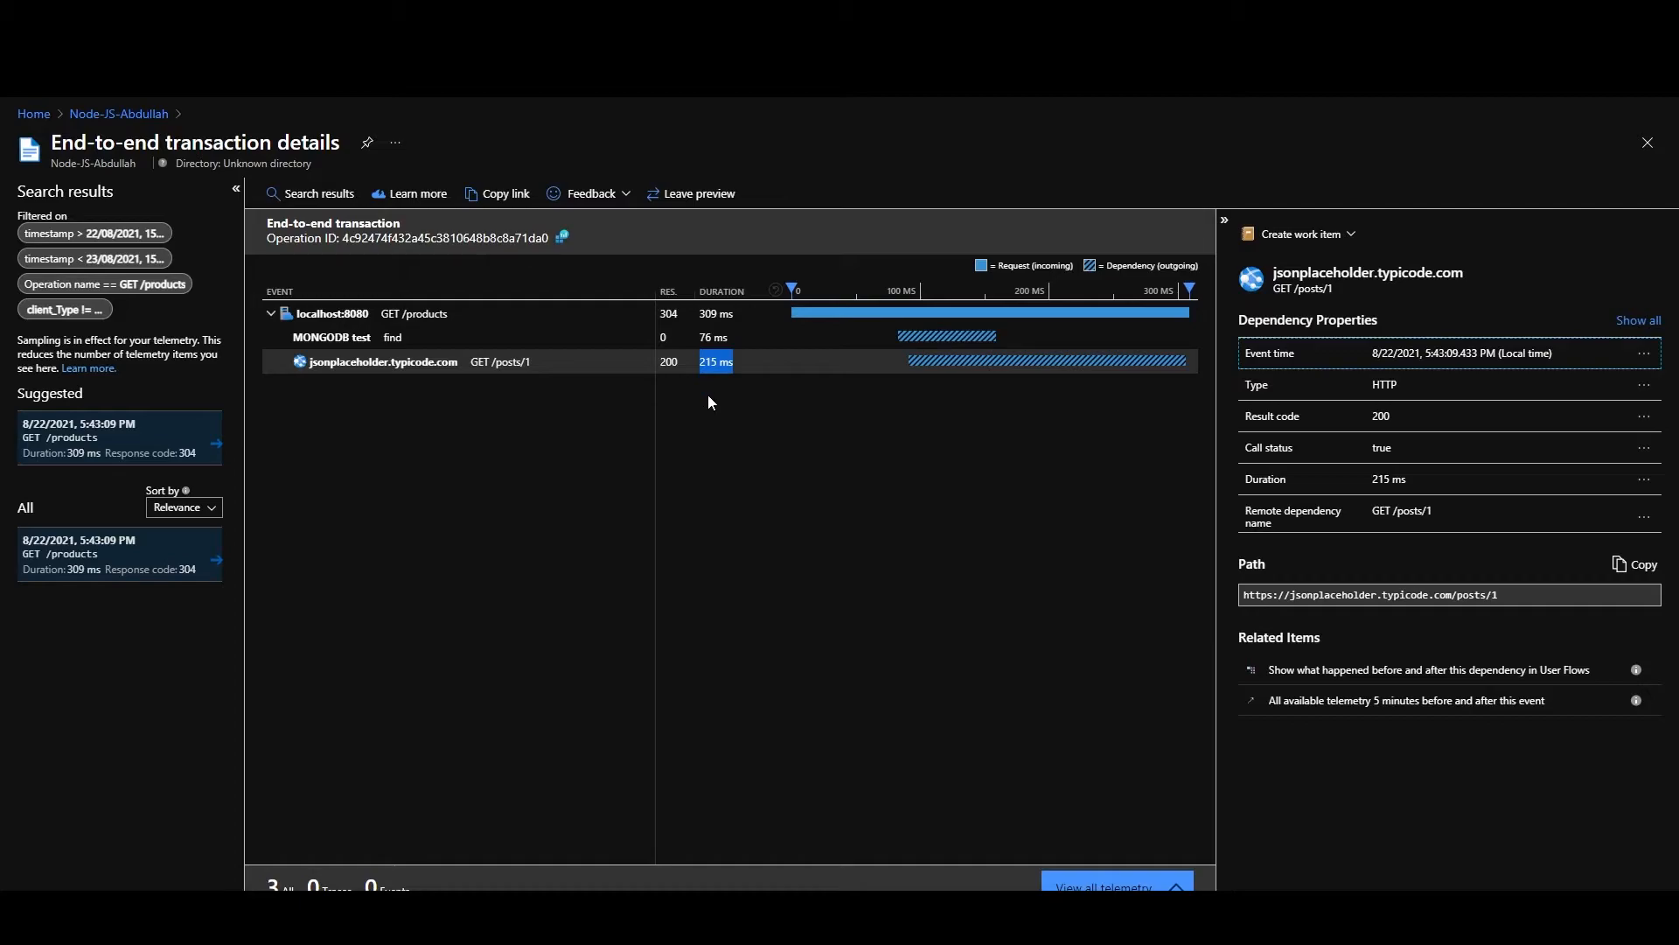
# - Compare the duration of the localhost:8080 request with that of its MongoDB find call and review both items' properties
pyautogui.moveTo(735, 317); pyautogui.dragTo(297, 328)
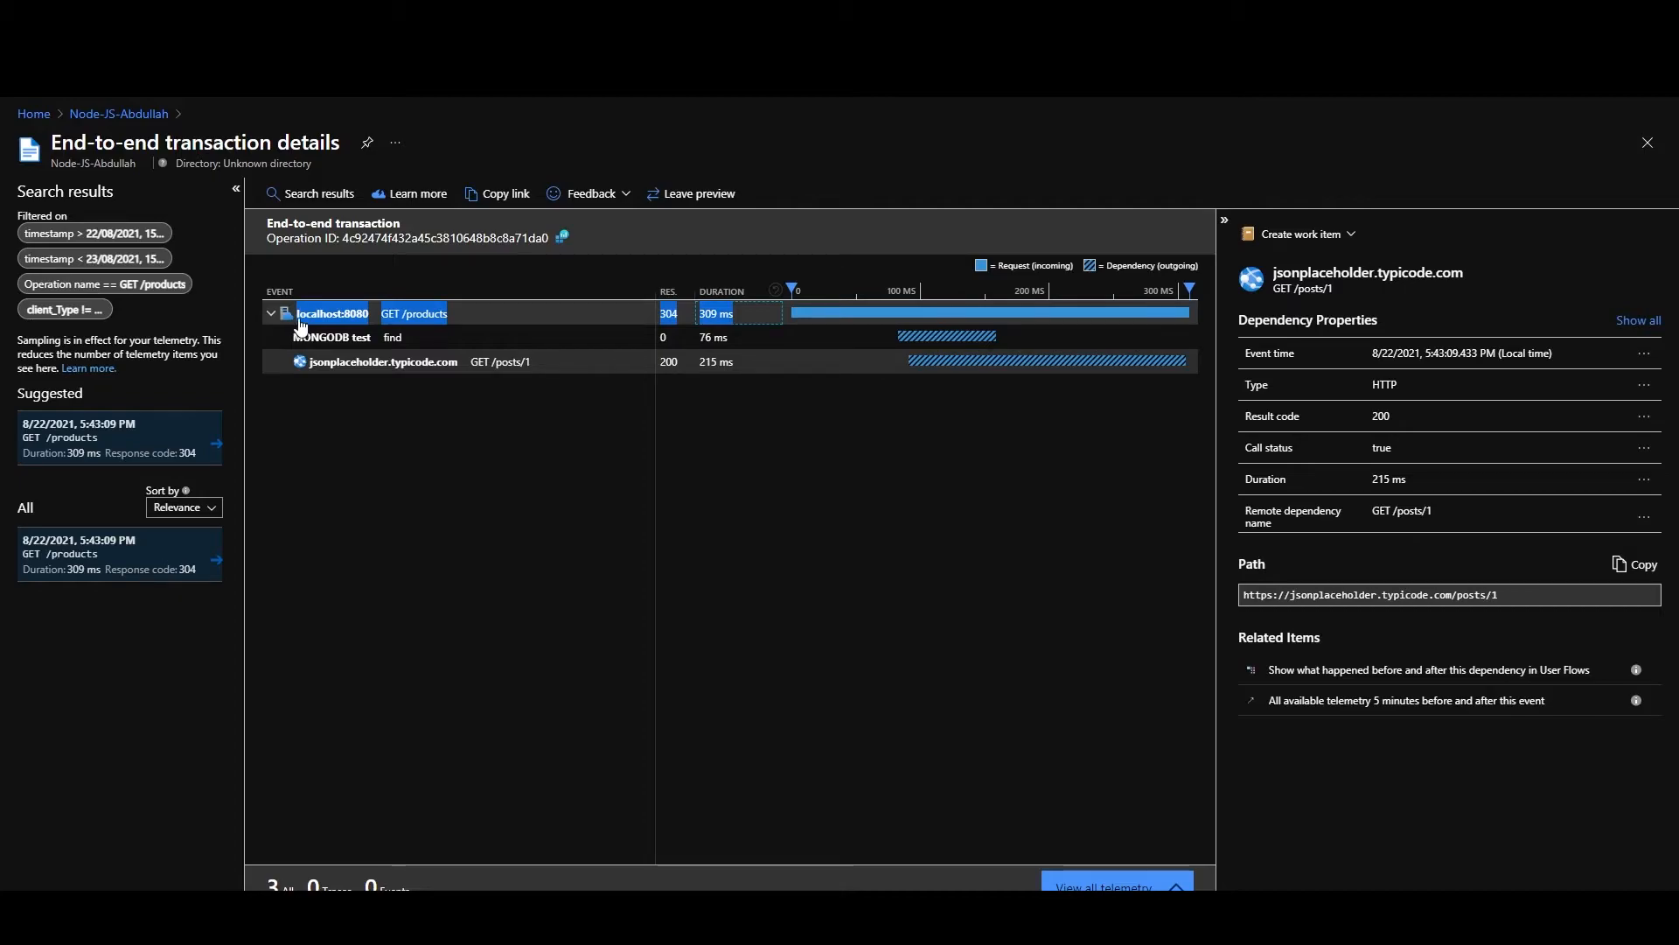
pyautogui.click(299, 322)
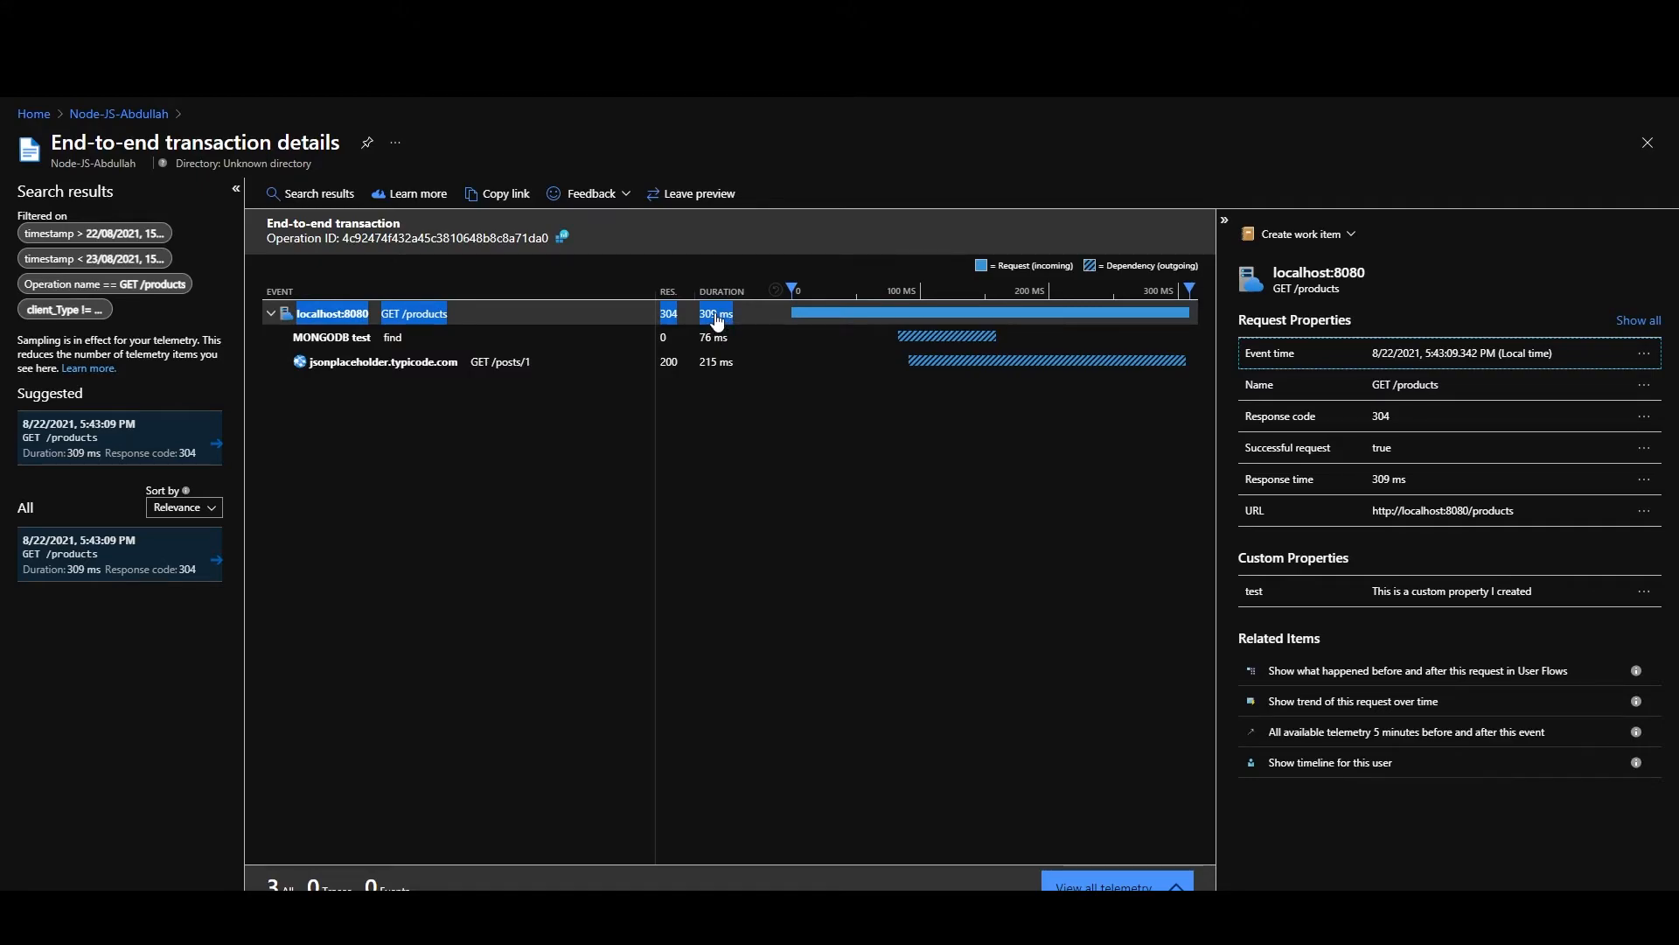
pyautogui.click(732, 343)
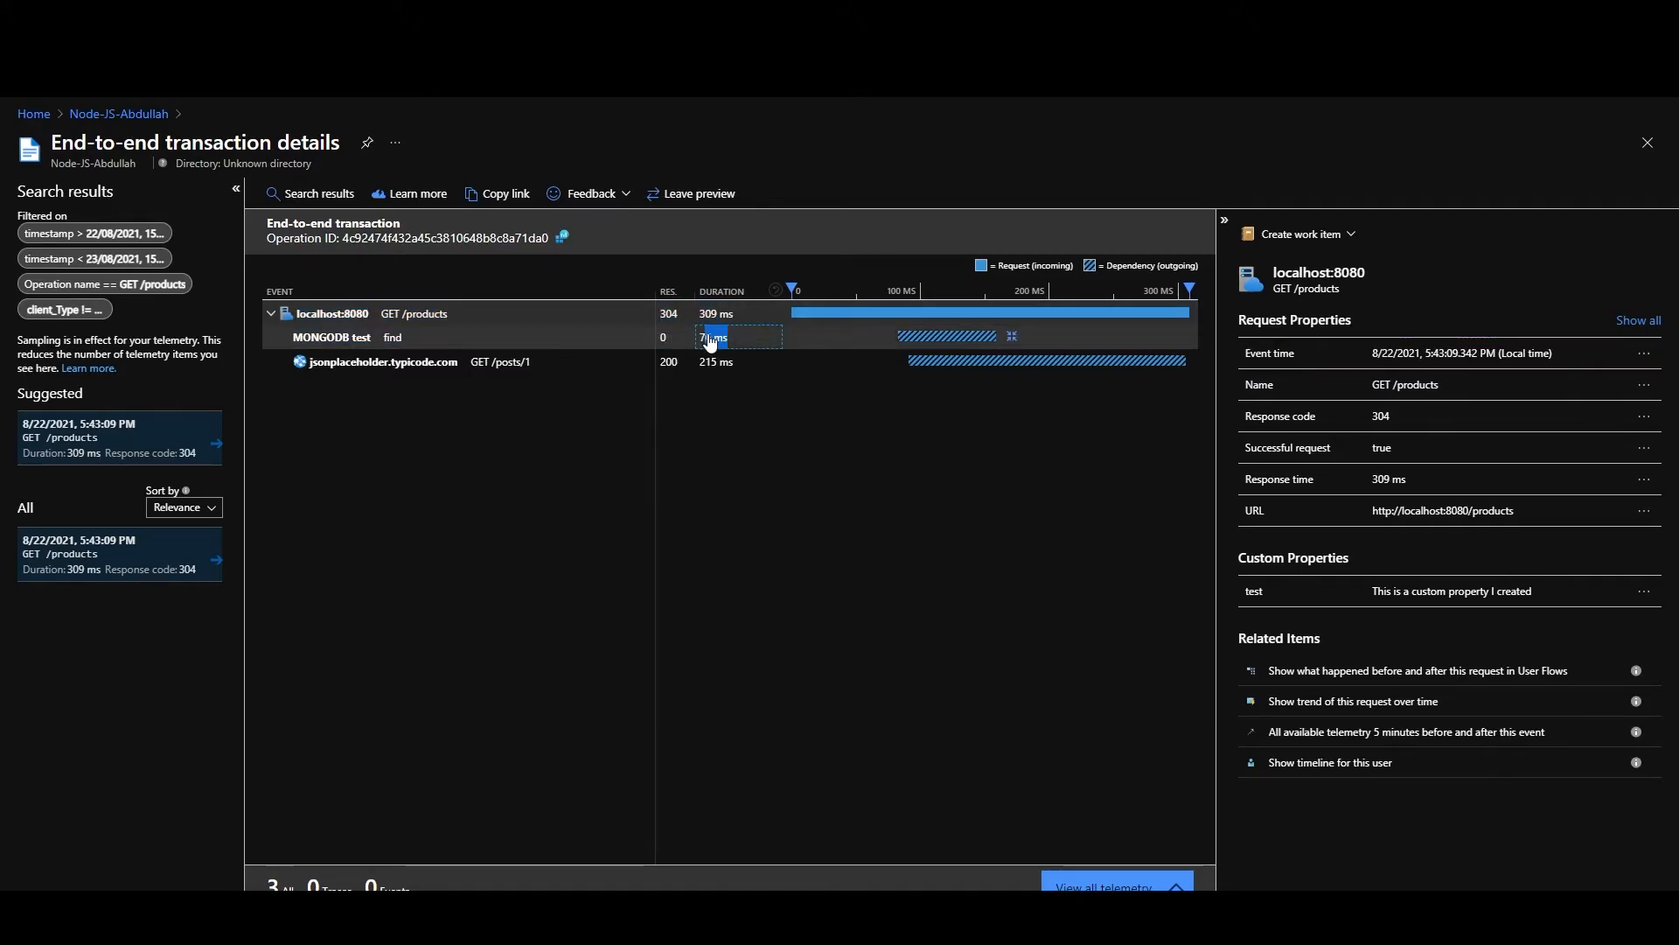
pyautogui.tripleClick(430, 349)
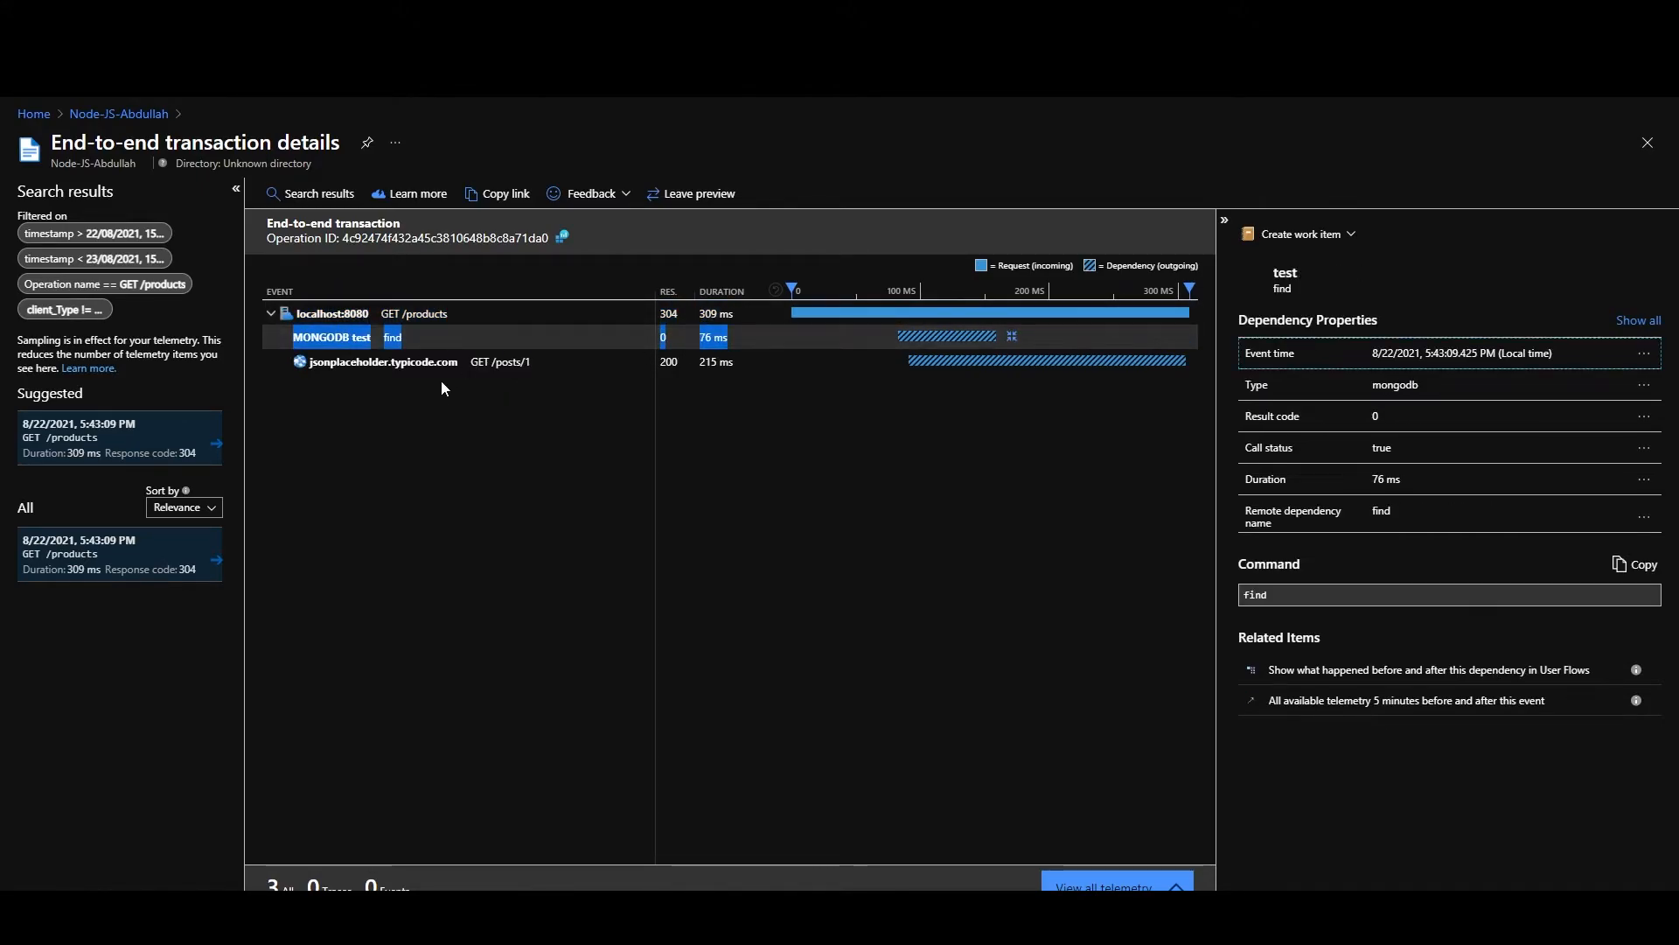
pyautogui.click(727, 349)
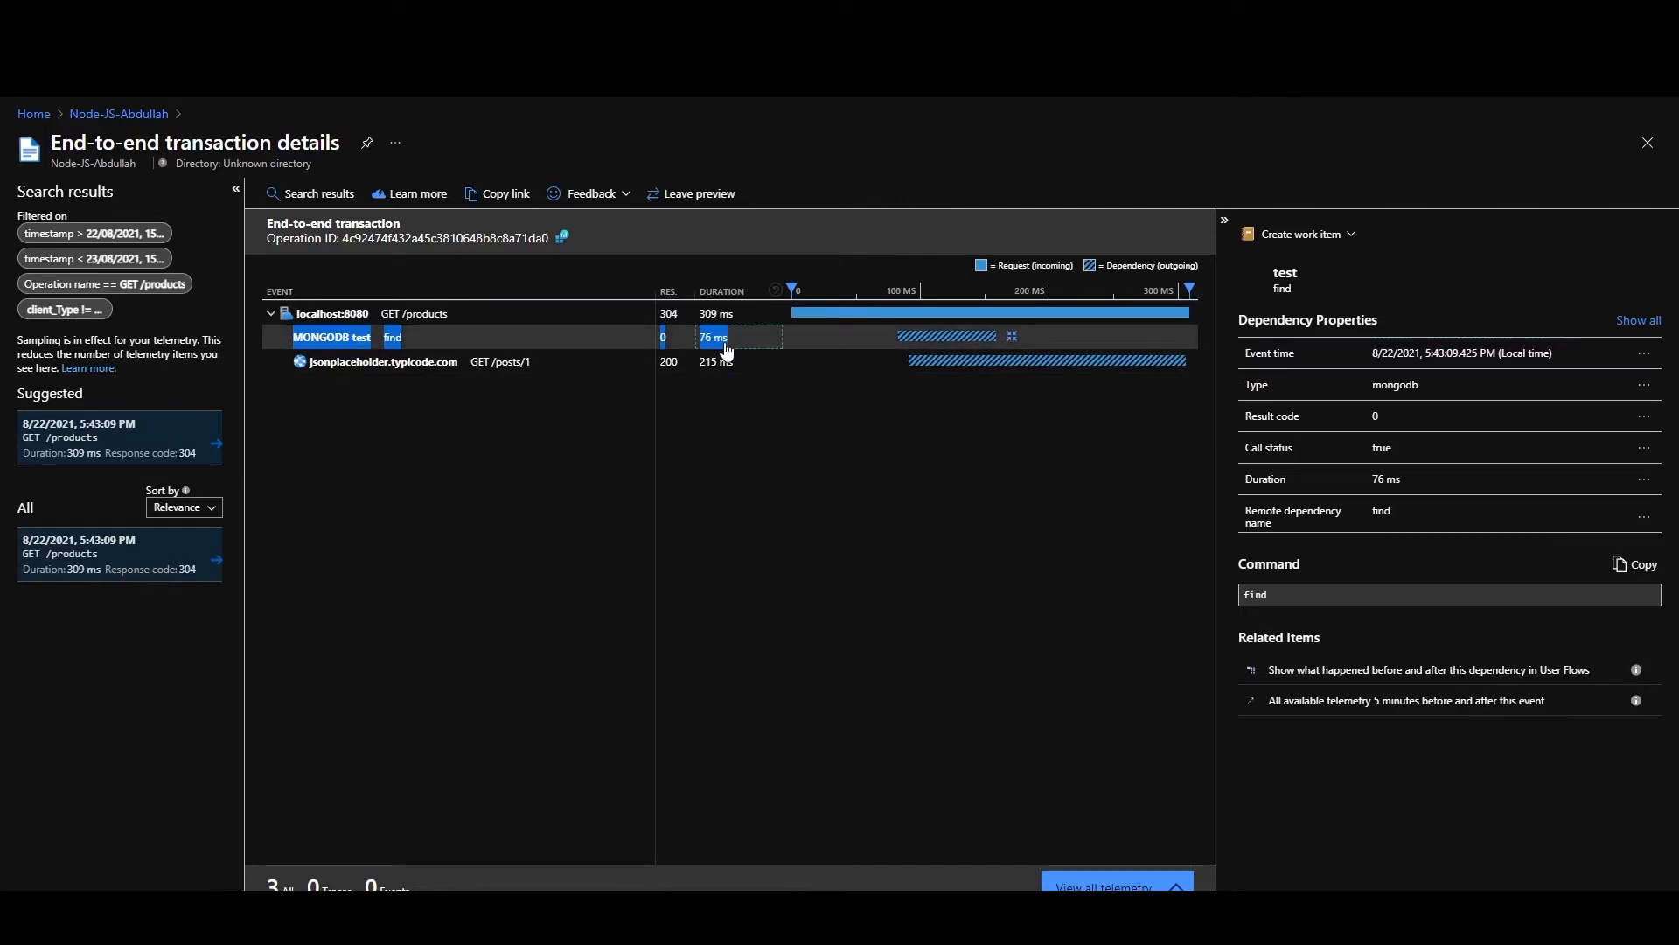
pyautogui.click(727, 348)
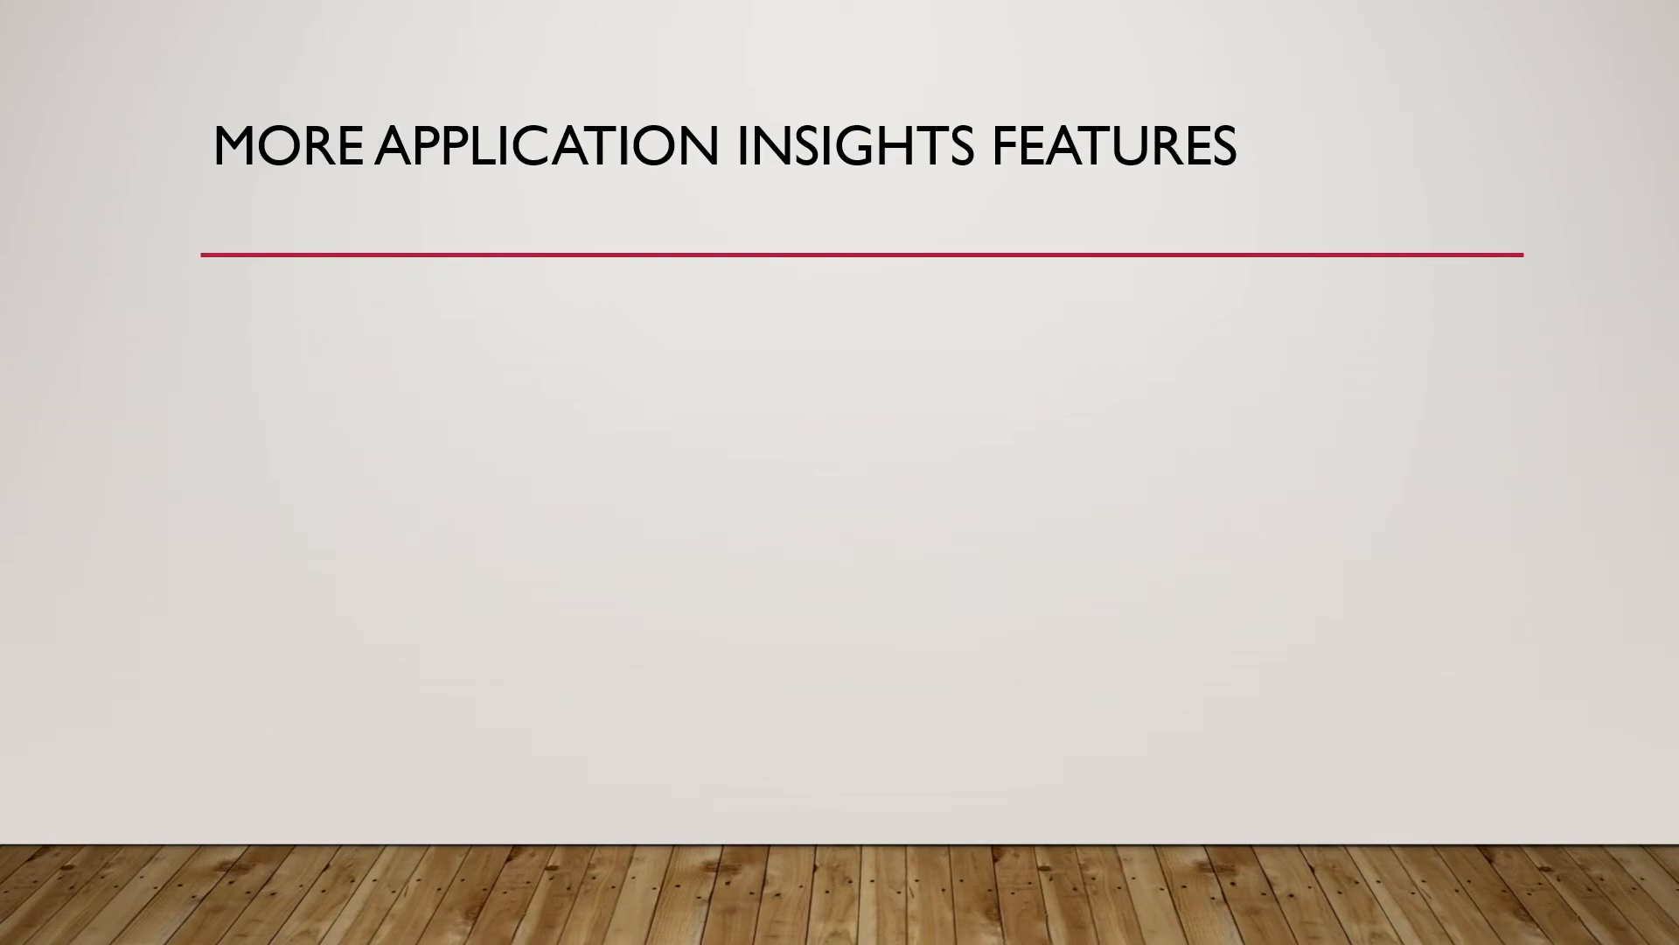
pyautogui.press('Right')
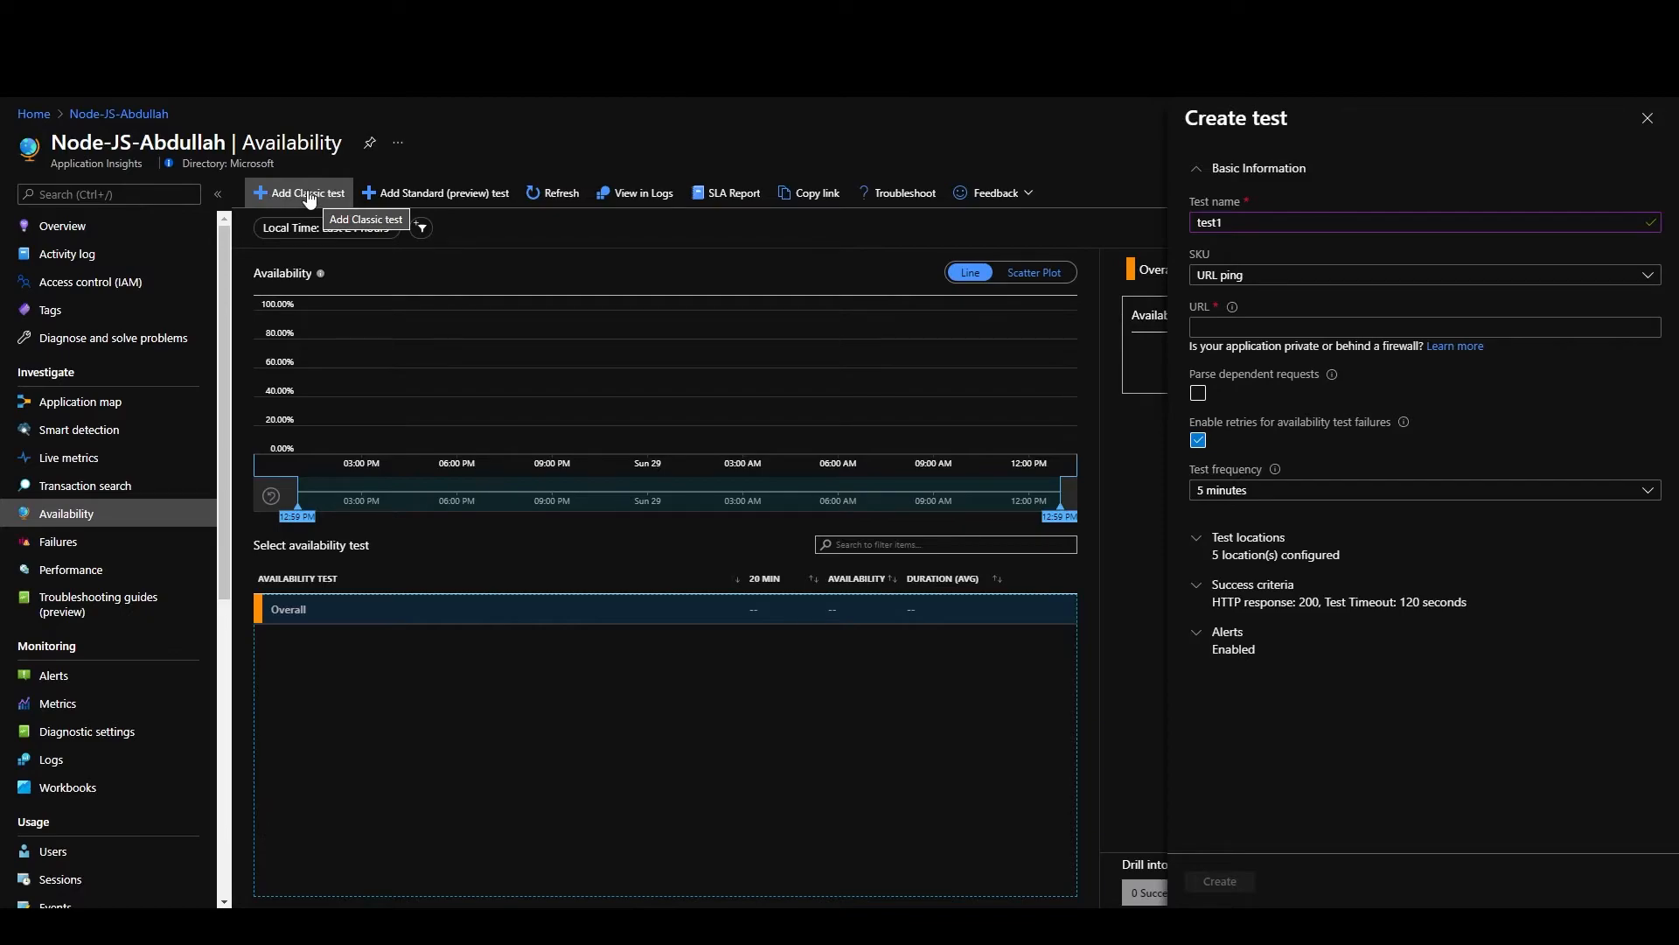
# - Review the classic availability test's name, SKU options, test frequency choices and test locations
pyautogui.moveTo(1243, 225); pyautogui.dragTo(1188, 225)
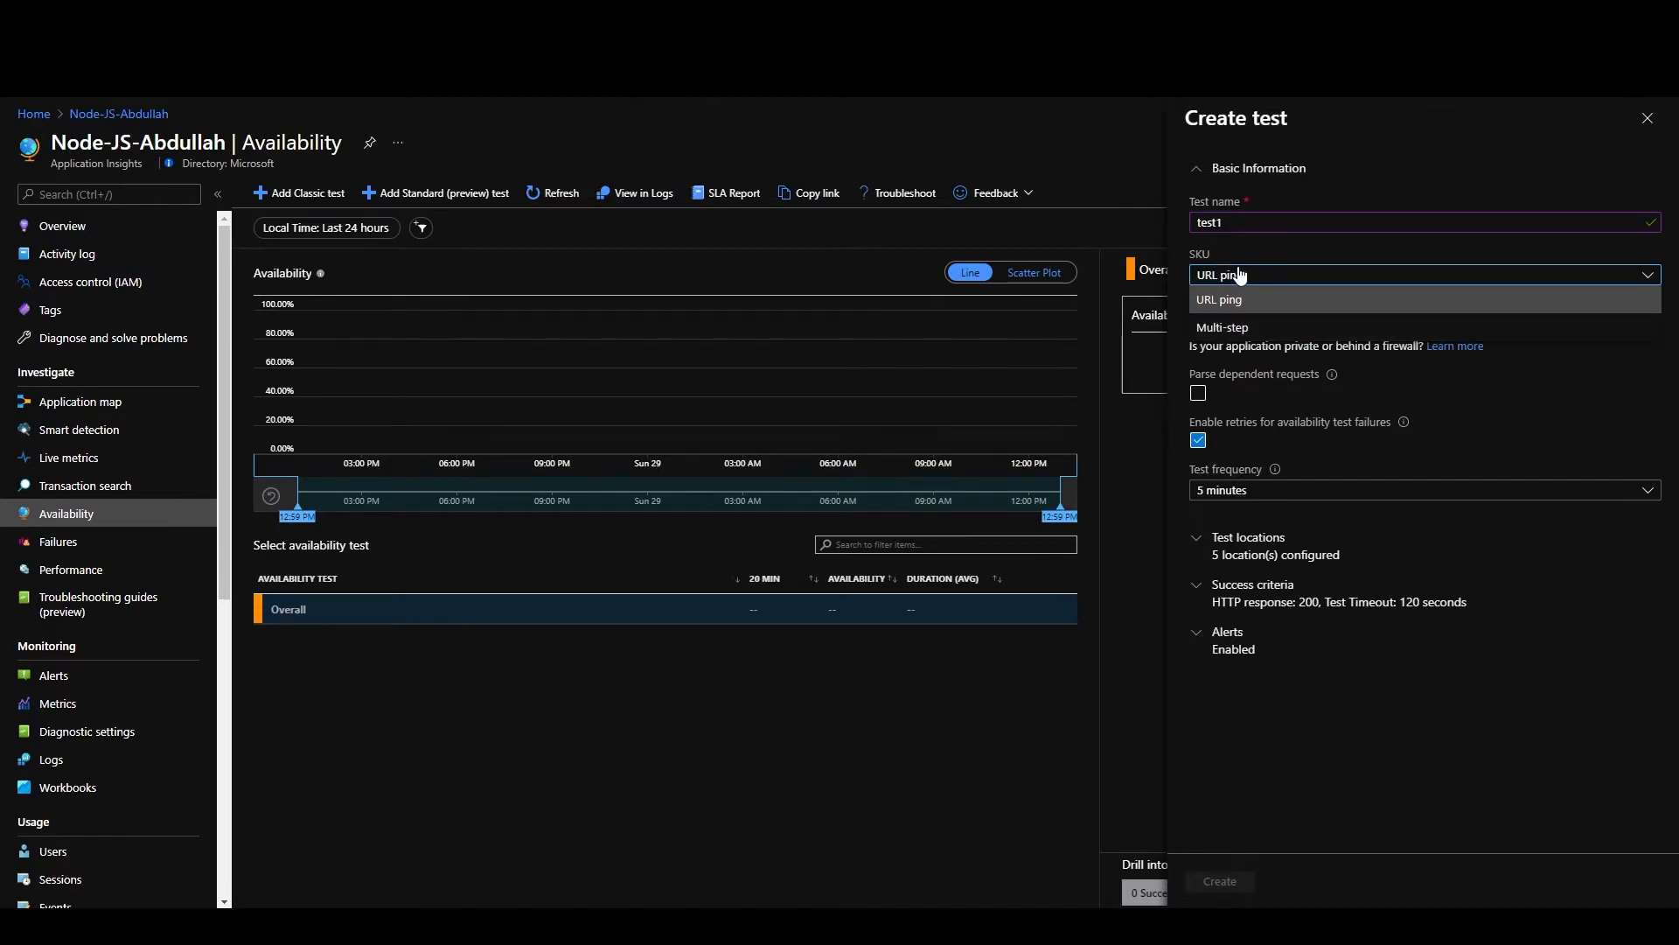
pyautogui.click(1506, 415)
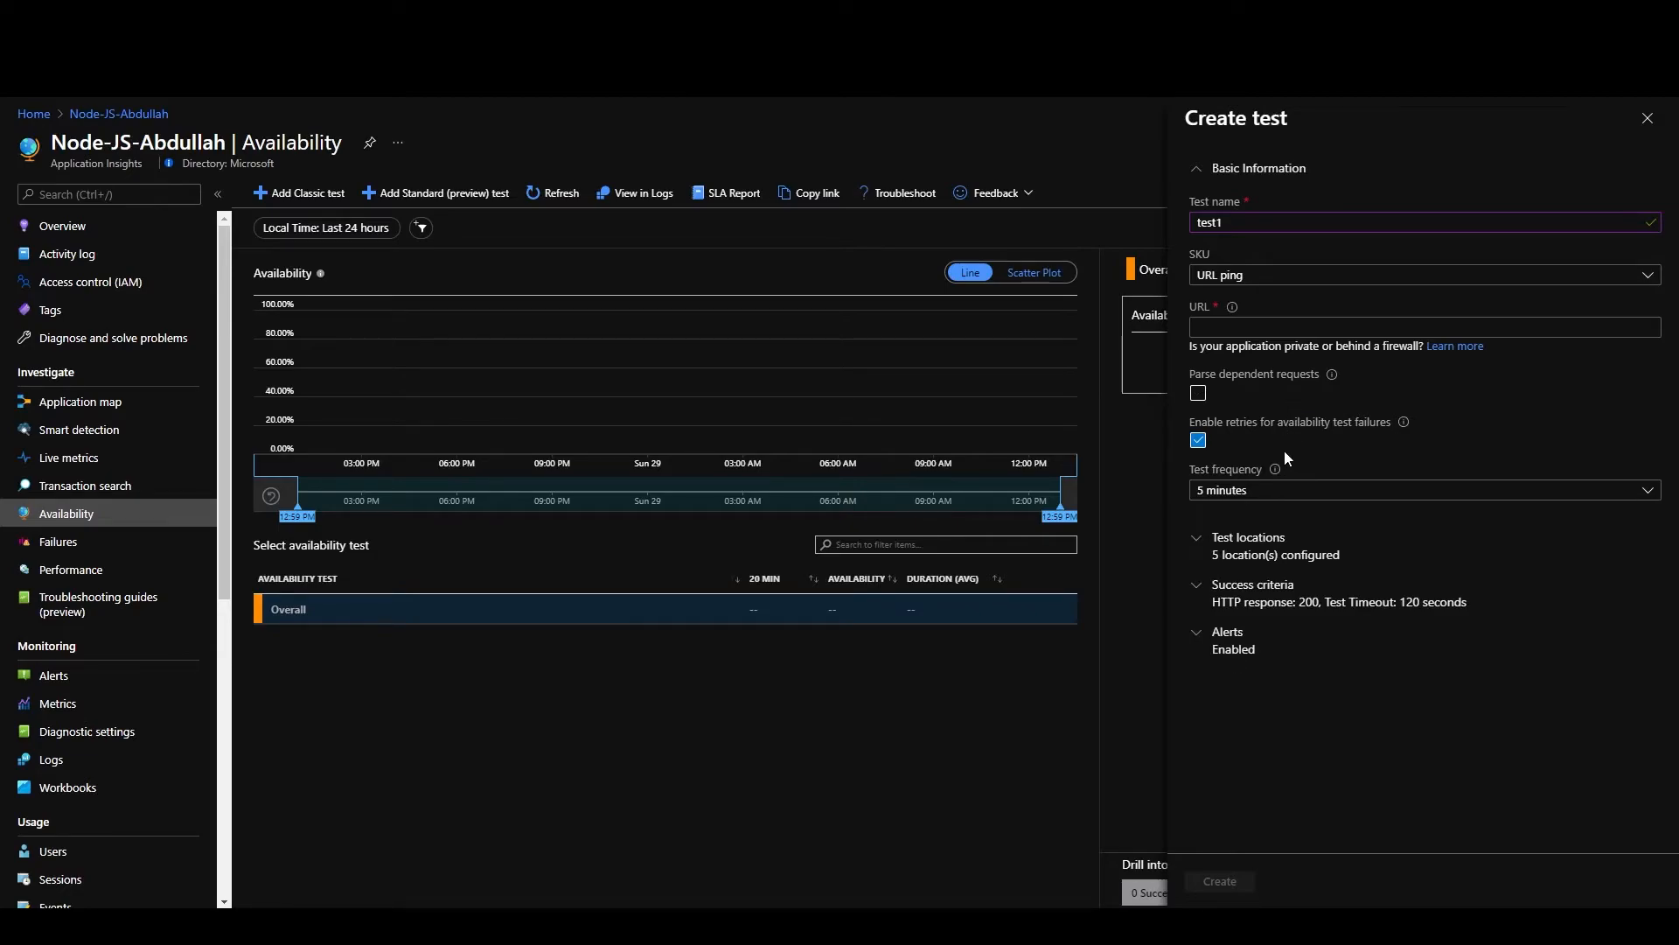
pyautogui.click(1282, 490)
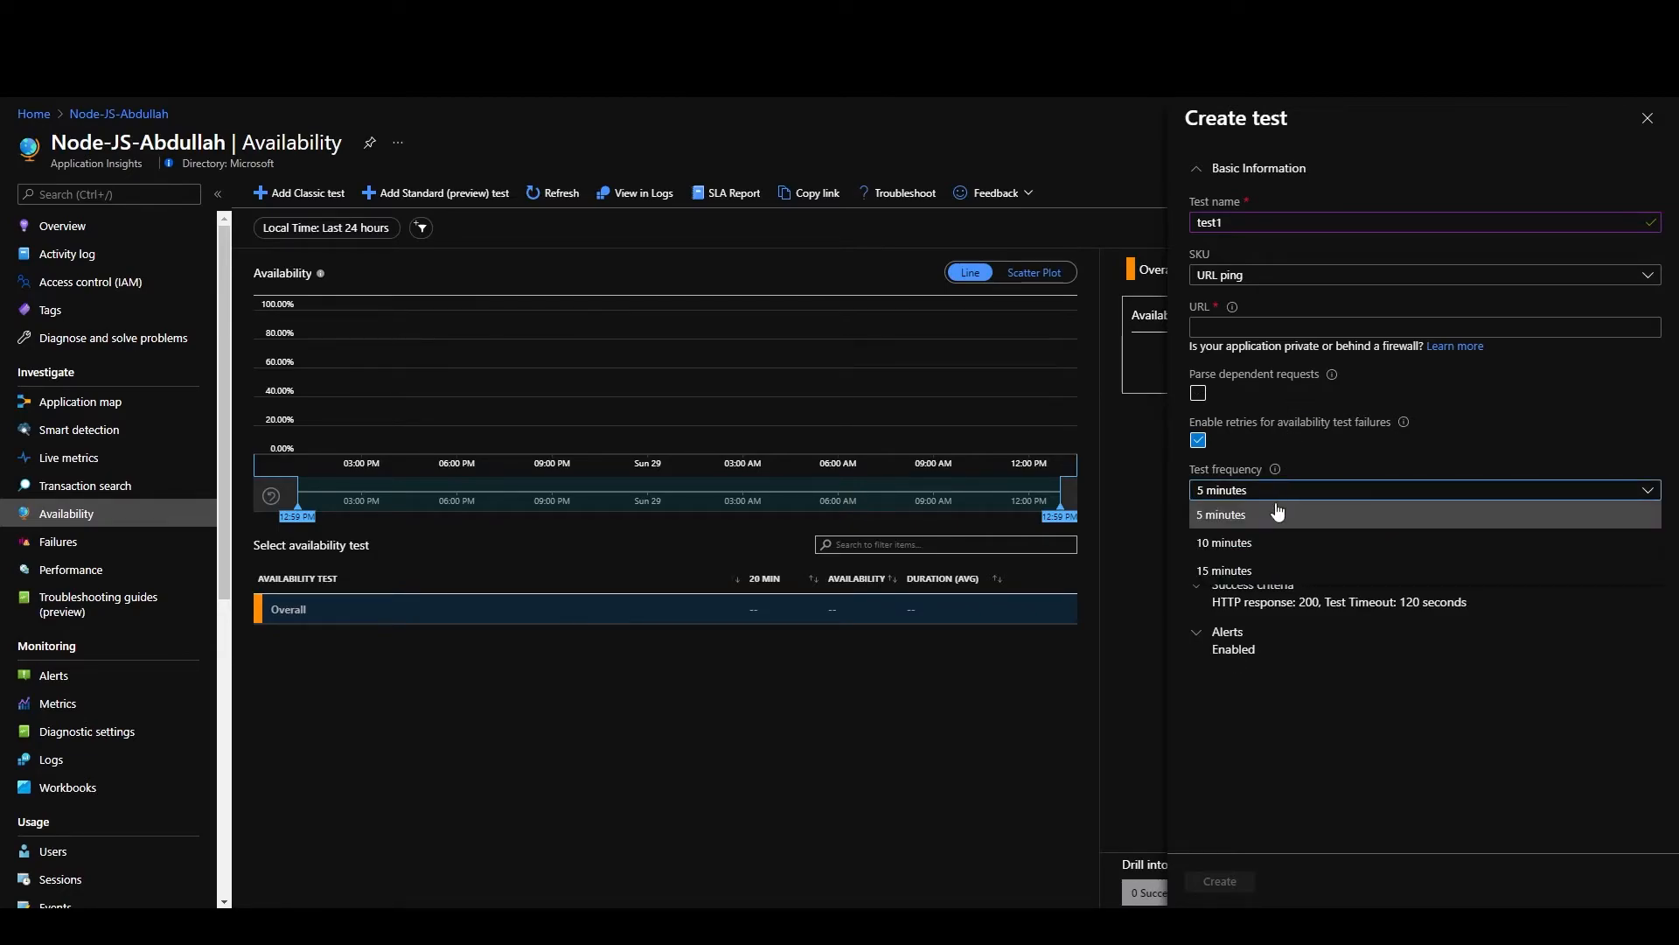
pyautogui.click(1330, 821)
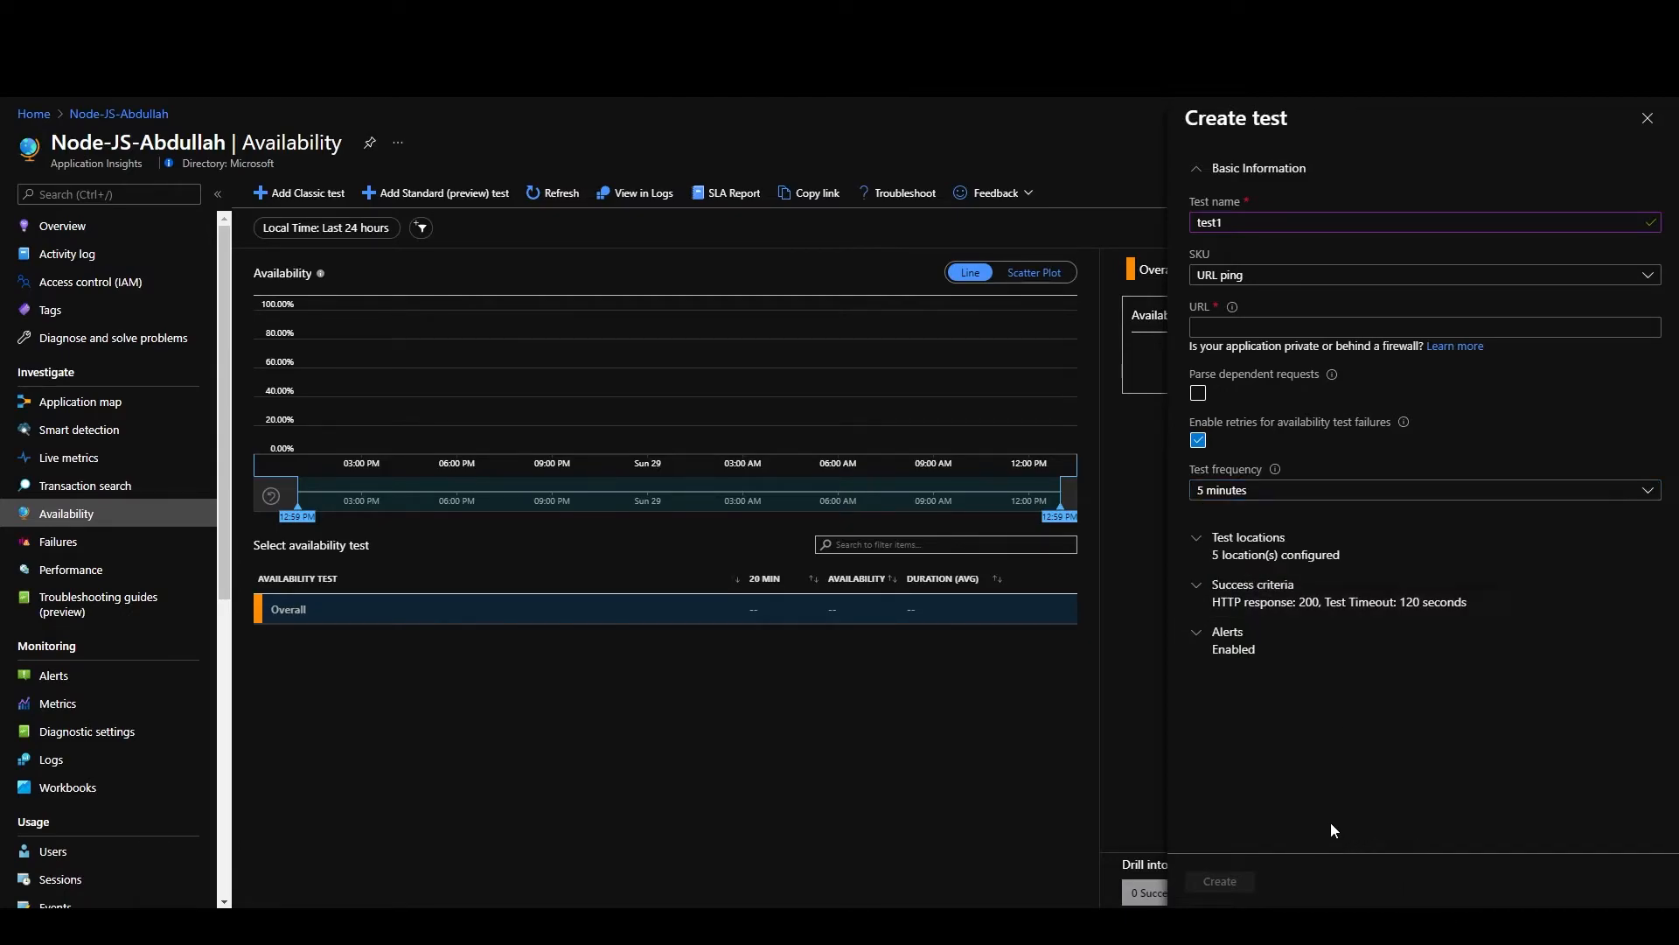
pyautogui.click(1210, 543)
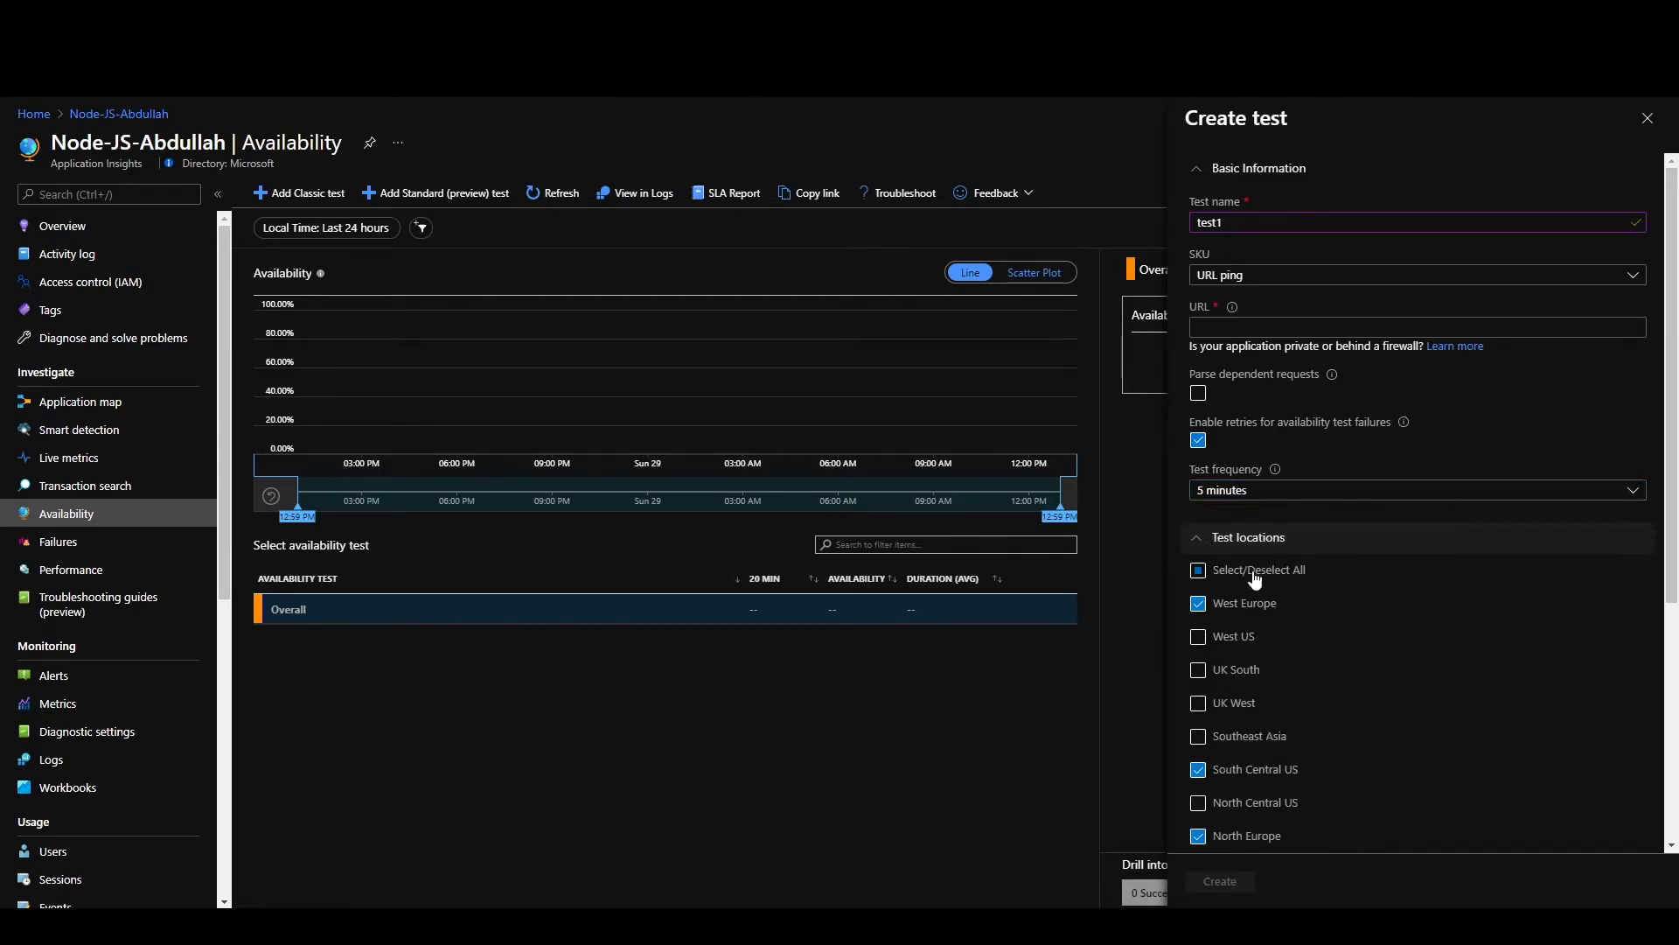
pyautogui.click(1204, 538)
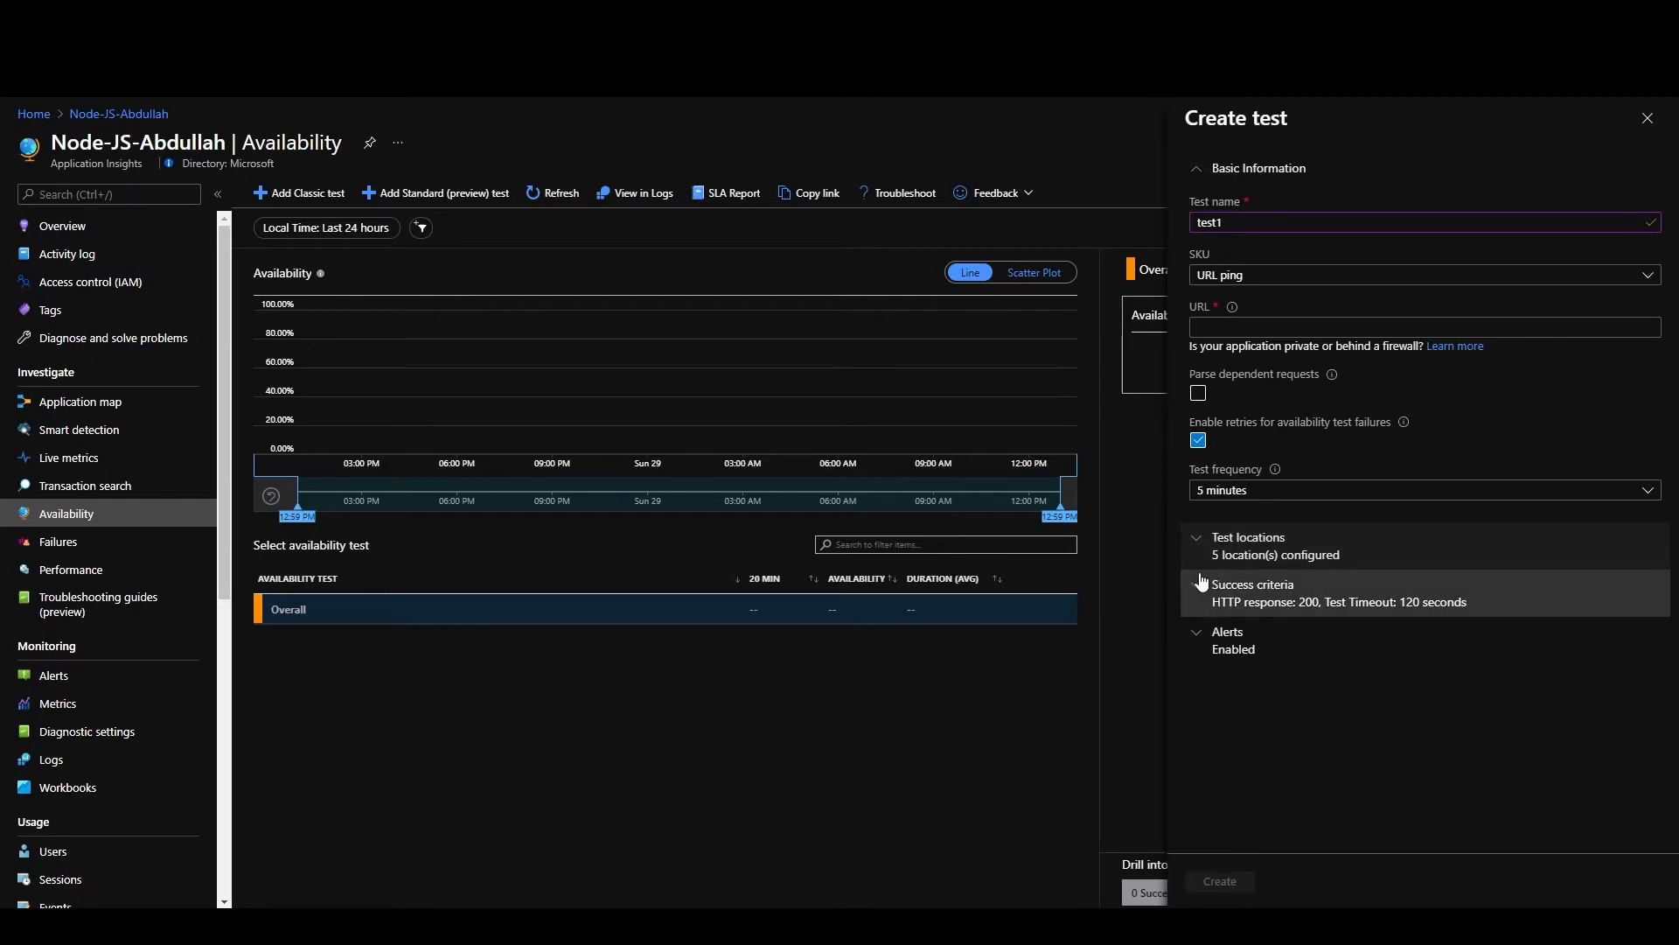
# - Expand the availability test's success criteria and review the available test timeout options
pyautogui.click(1254, 596)
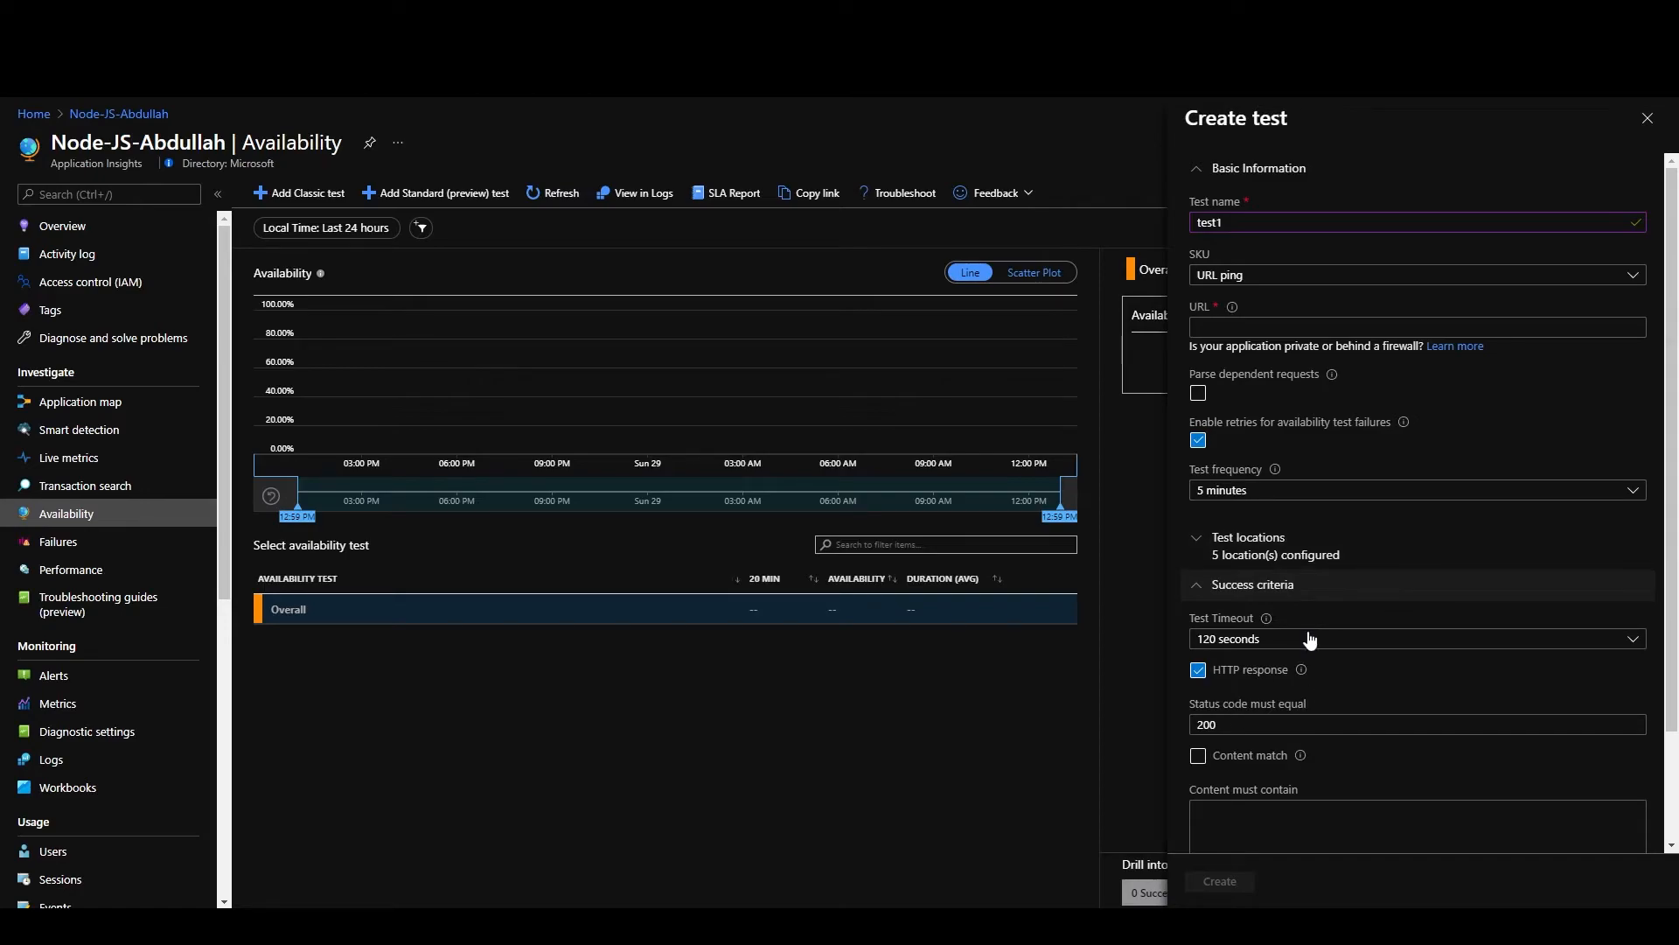
pyautogui.scroll(-2, 1322, 617)
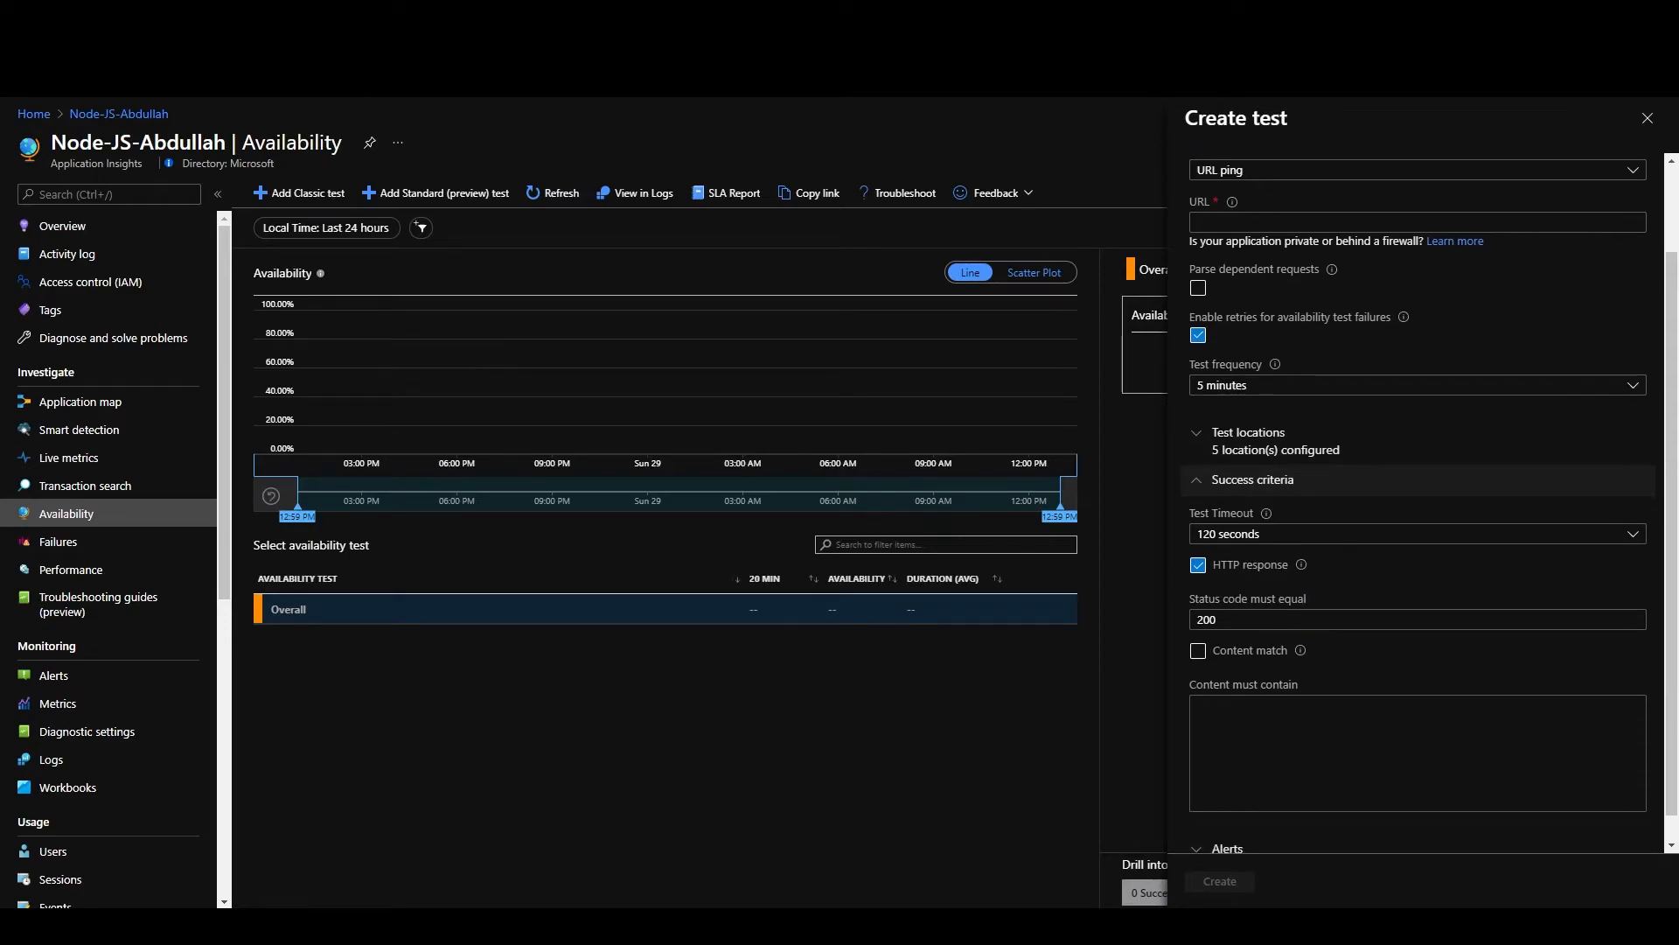
pyautogui.click(1268, 541)
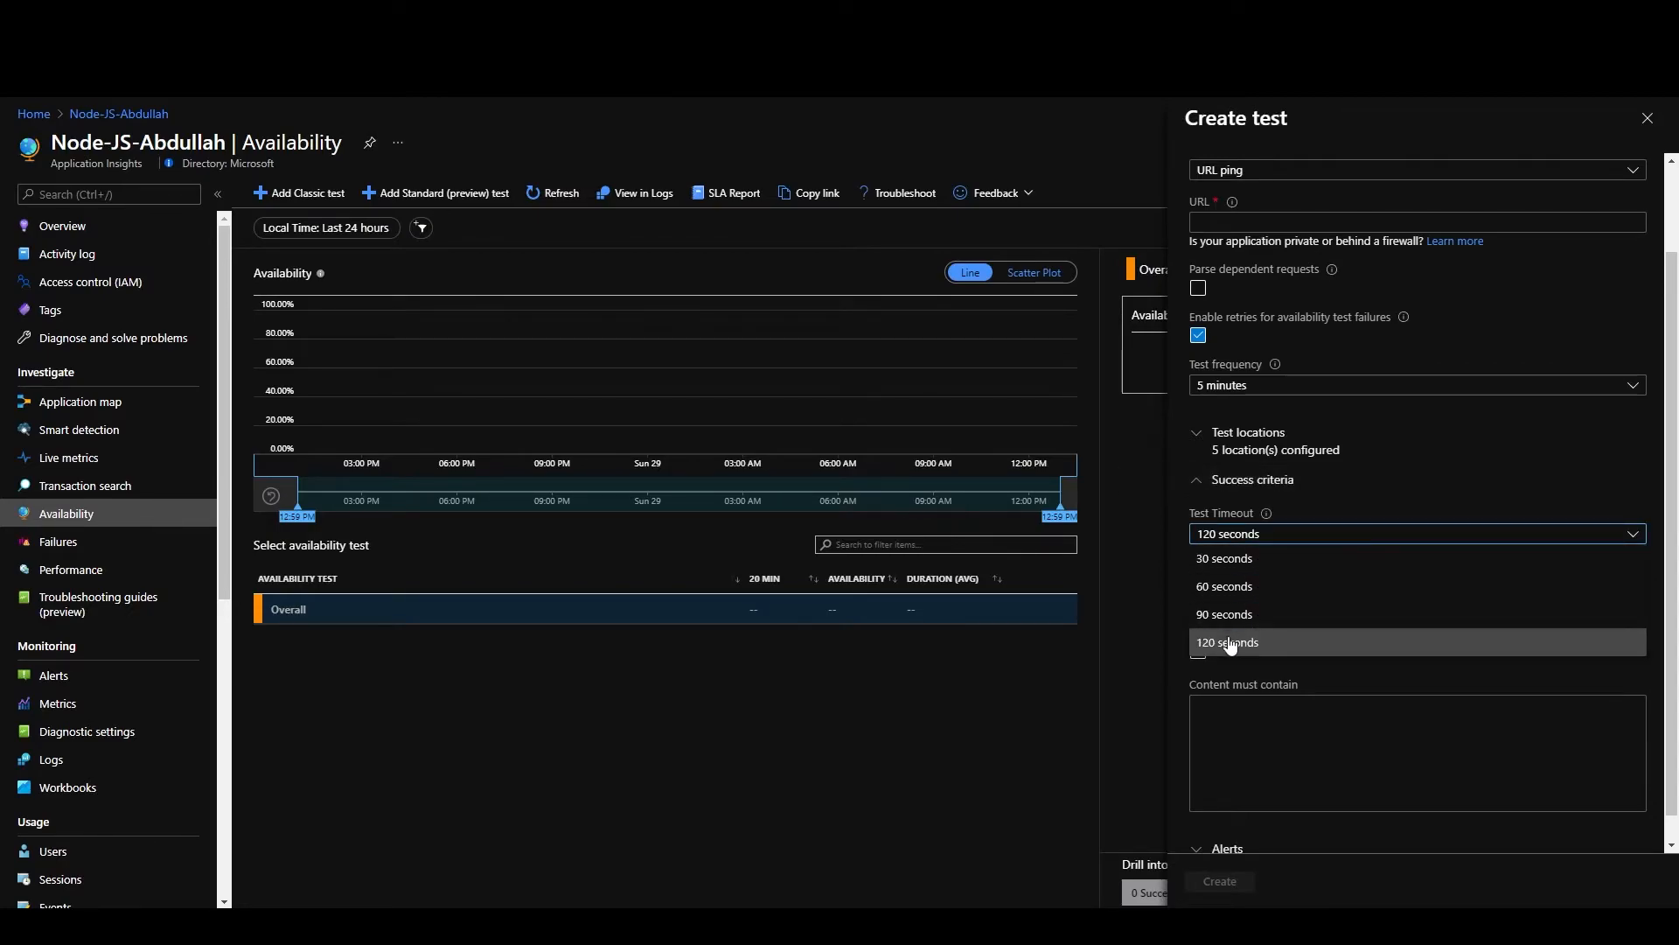
pyautogui.click(1280, 516)
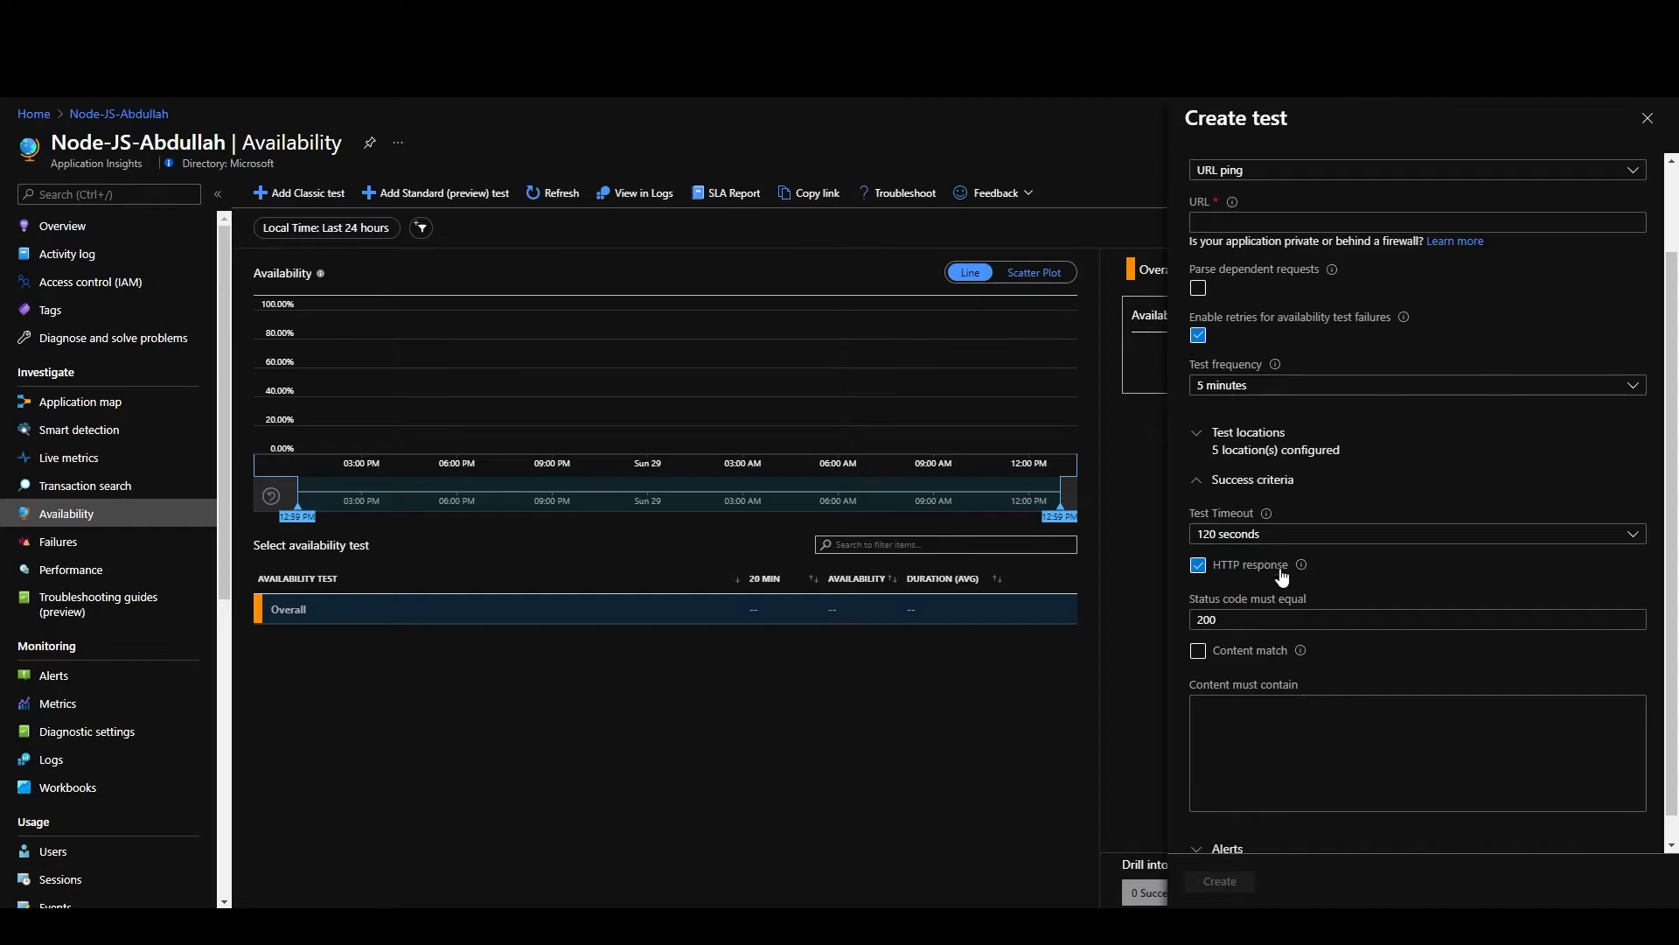
# - Try 400 as the required status code, clear it, and close the test form without creating the test
pyautogui.moveTo(1220, 620); pyautogui.dragTo(1178, 617)
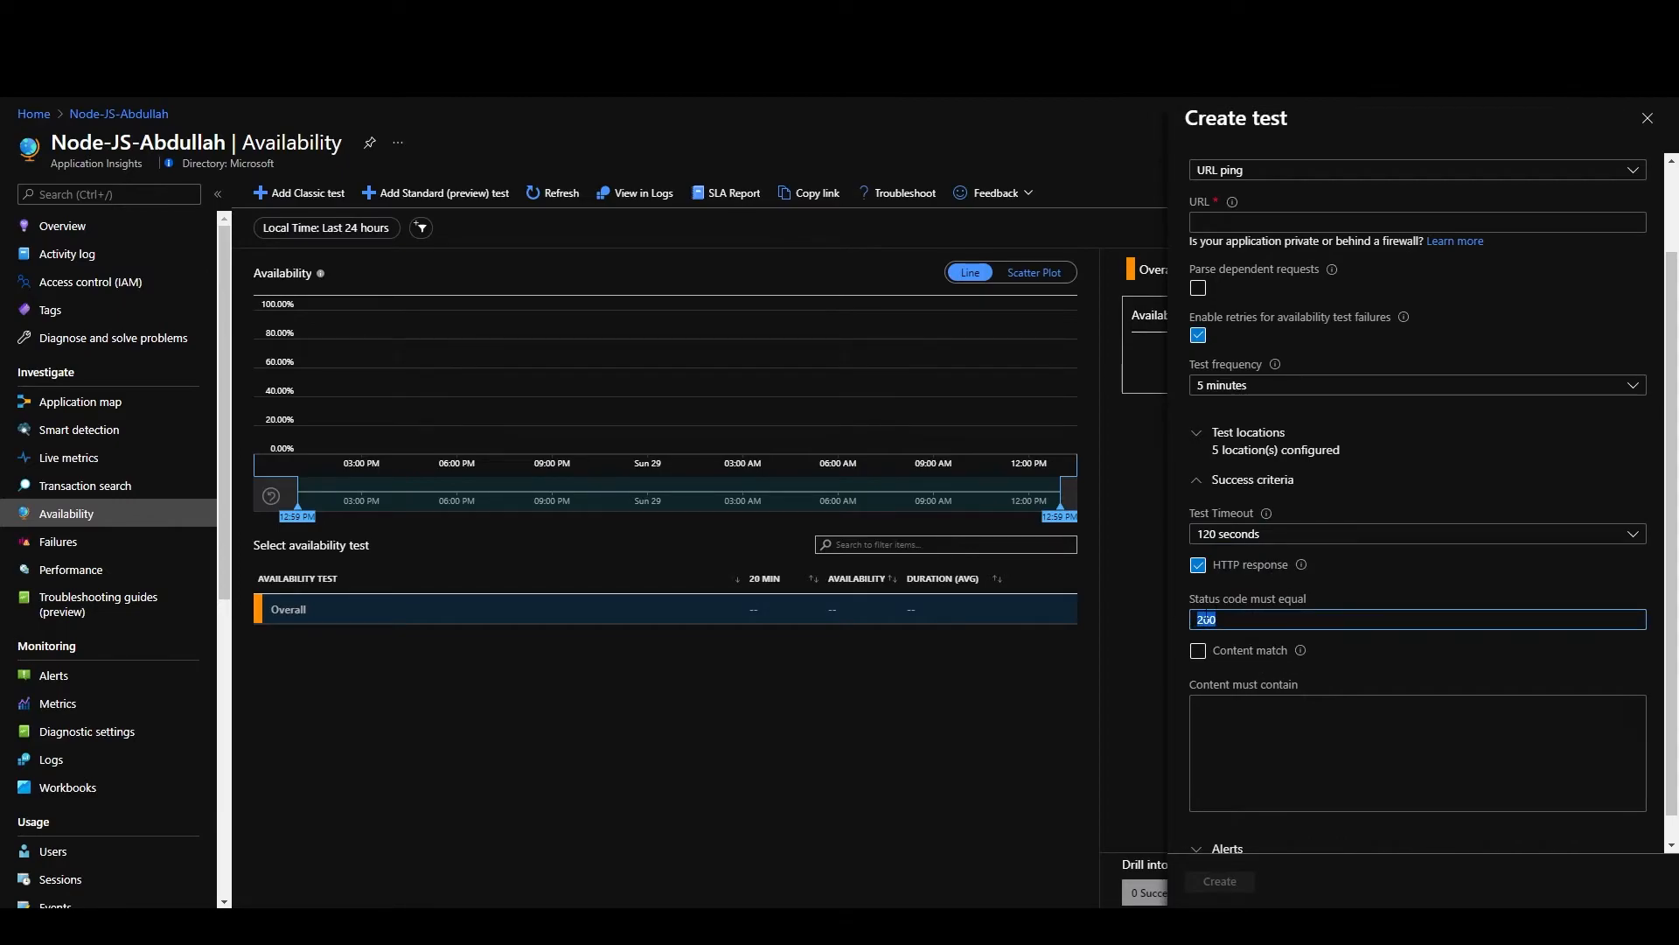
pyautogui.write('400')
pyautogui.press('BackSpace')
pyautogui.press('BackSpace')
pyautogui.scroll(-1, 1258, 564)
pyautogui.click(1251, 705)
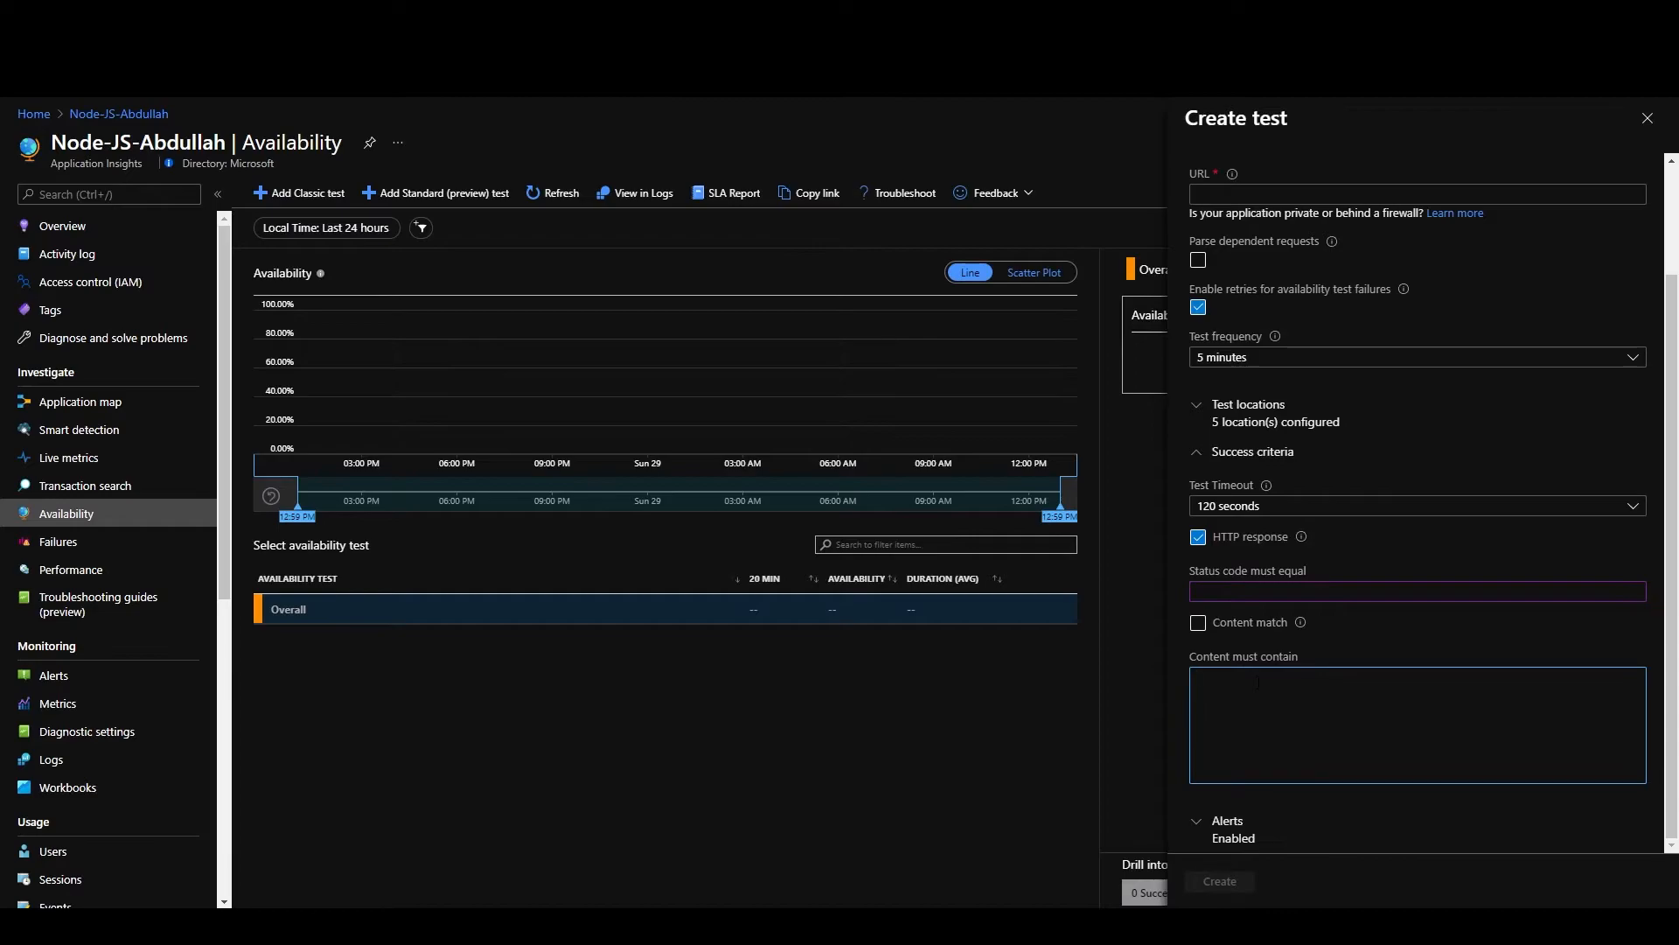
pyautogui.click(1647, 117)
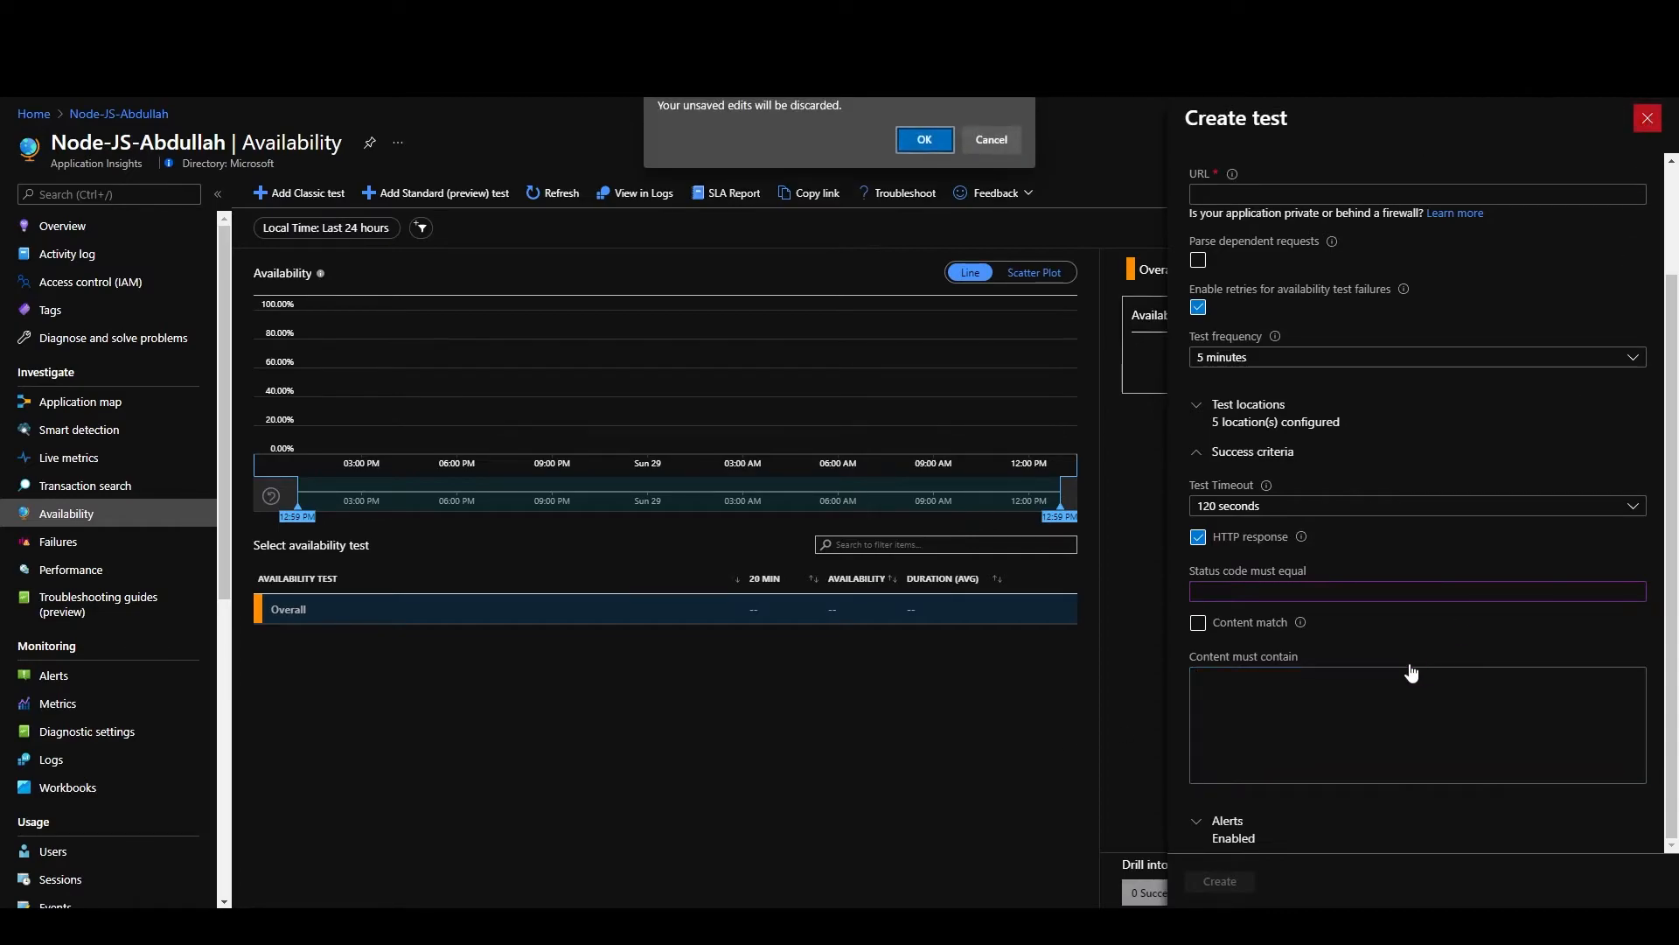